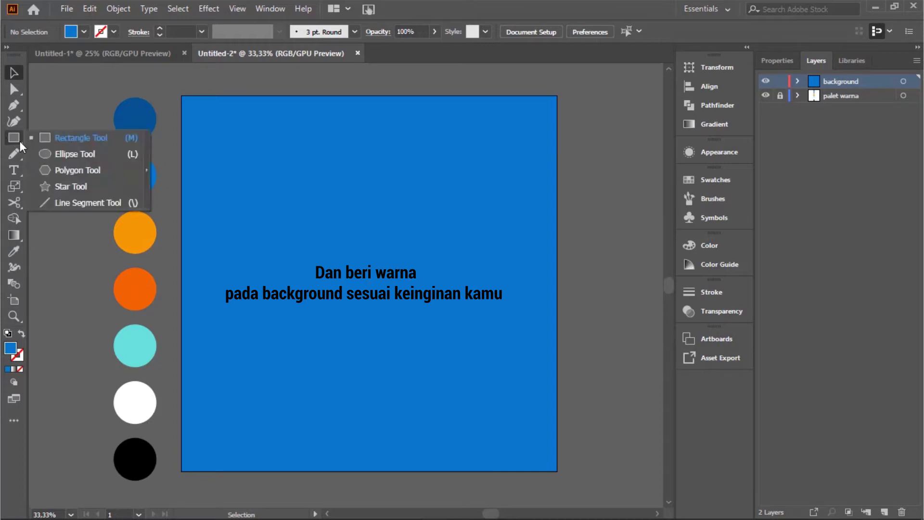
Step: Draw a circle centred on the artboard, about three quarters of its width, and fill it with the palette's dark blue
left_click(77, 152)
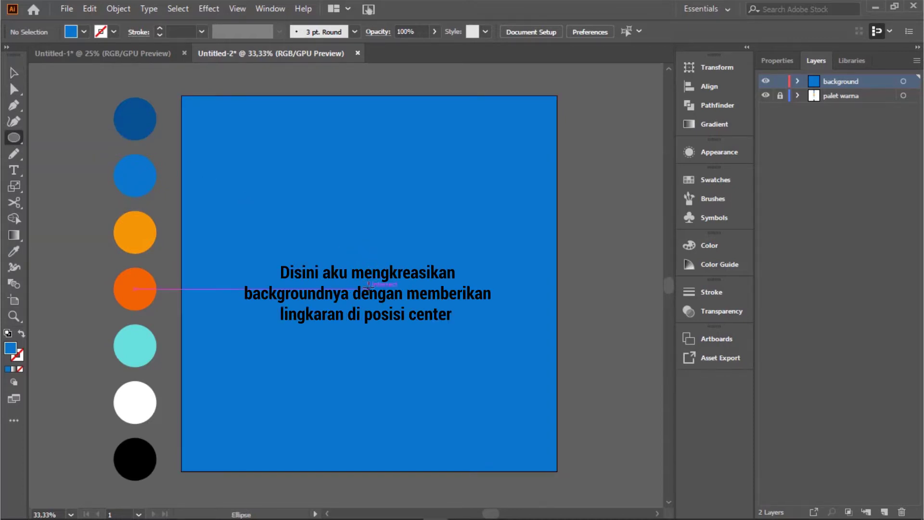
left_click_drag(369, 283, 512, 374)
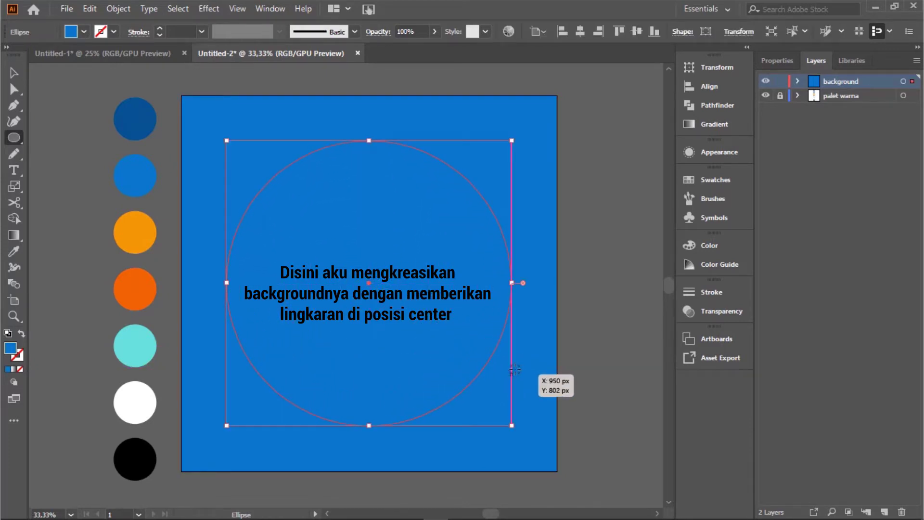
left_click(13, 251)
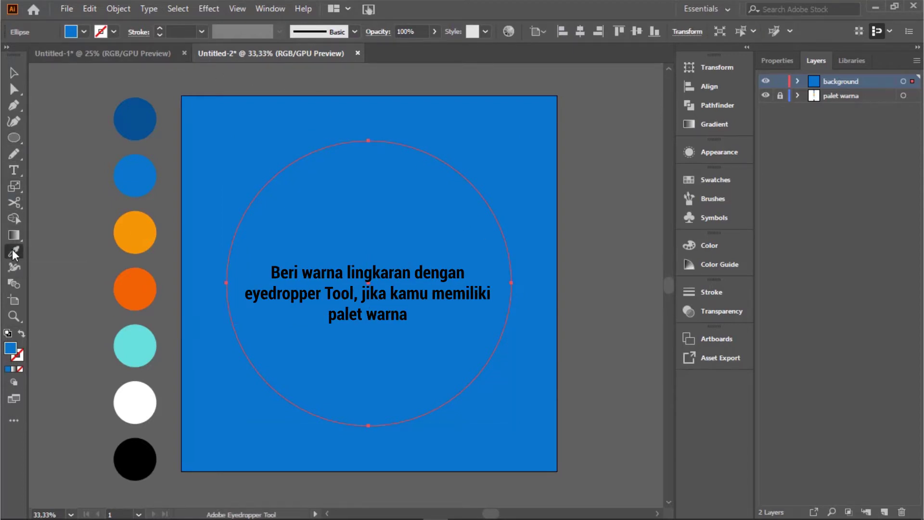
left_click(140, 120)
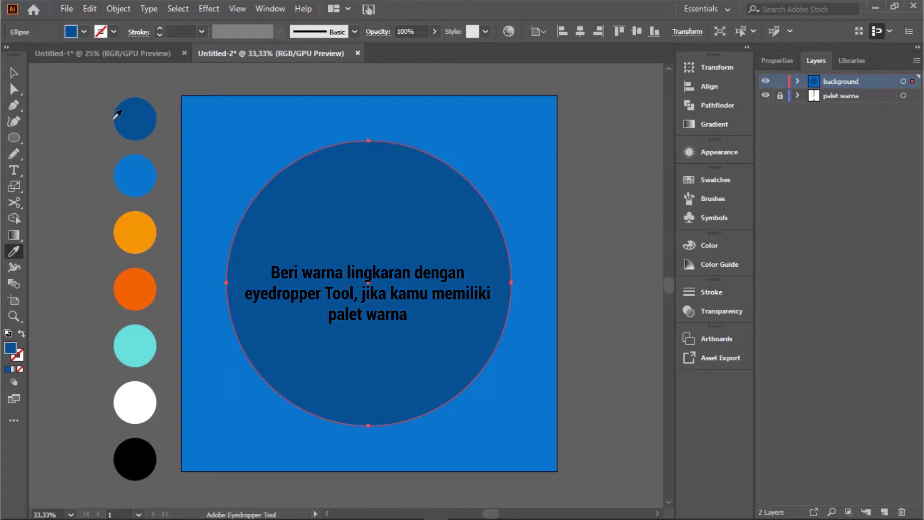
left_click(15, 76)
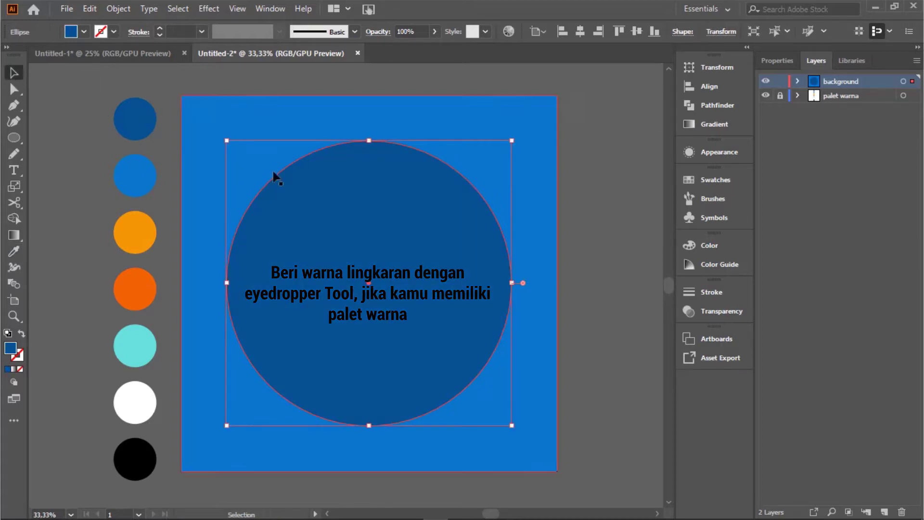
left_click(580, 189)
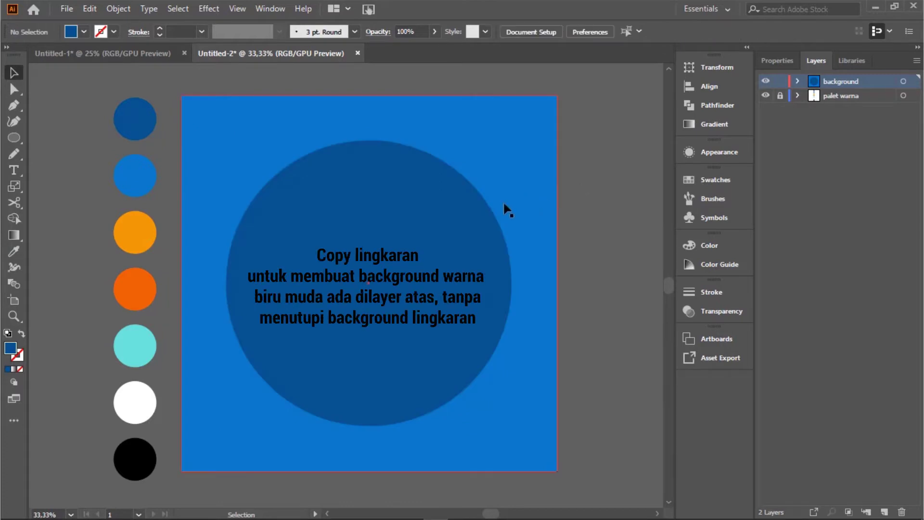
Step: Copy the dark blue circle
left_click(439, 239)
left_click(90, 9)
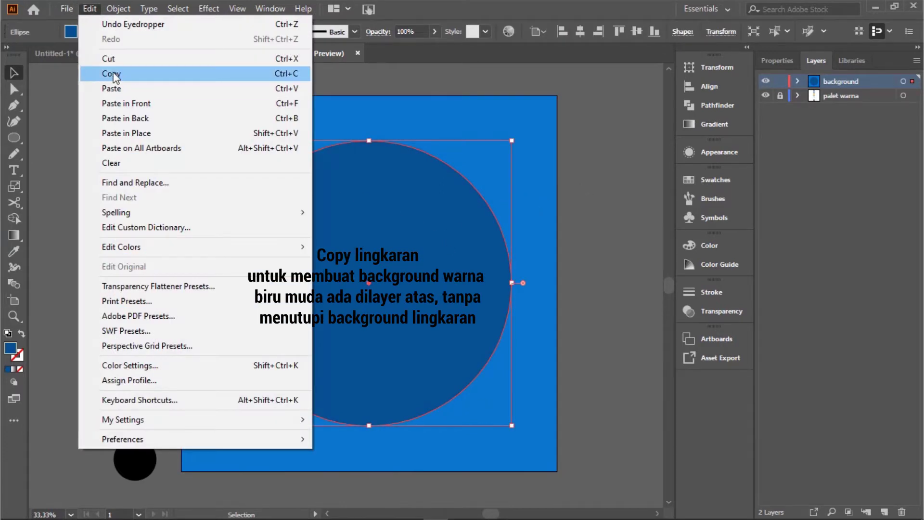
left_click(111, 72)
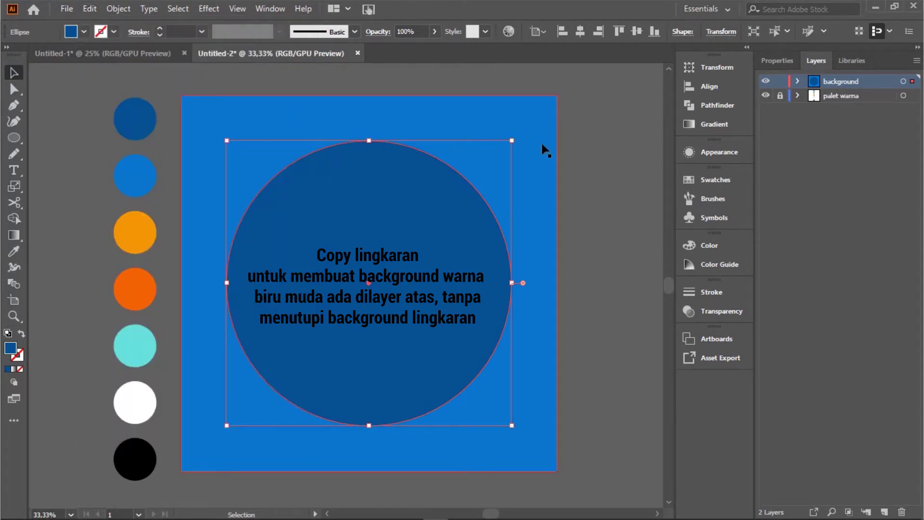
Step: Cut the circle out of the blue background square with the Pathfinder Minus Front operation
left_click(543, 119, "shift")
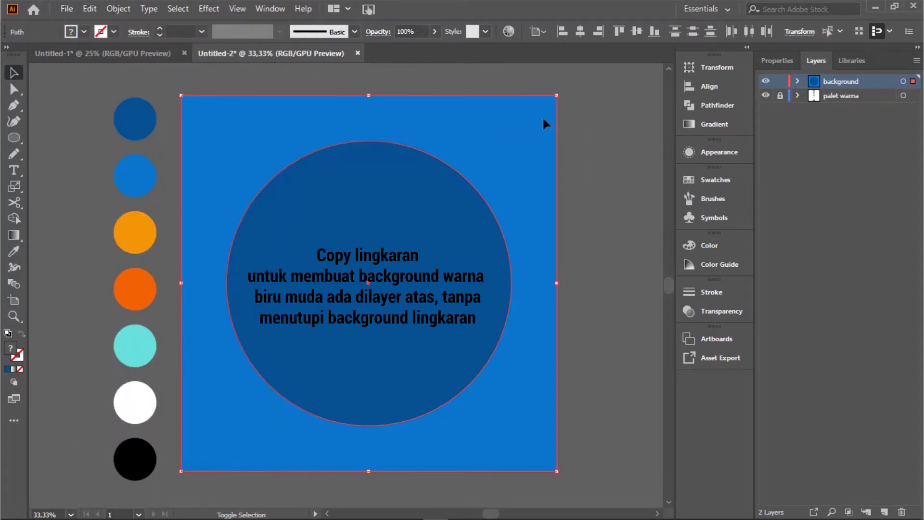
left_click(717, 106)
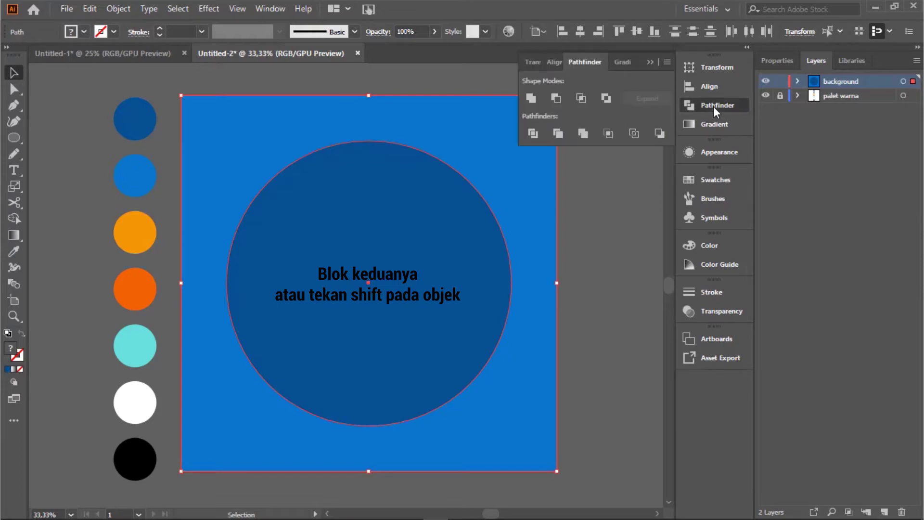
left_click(646, 62)
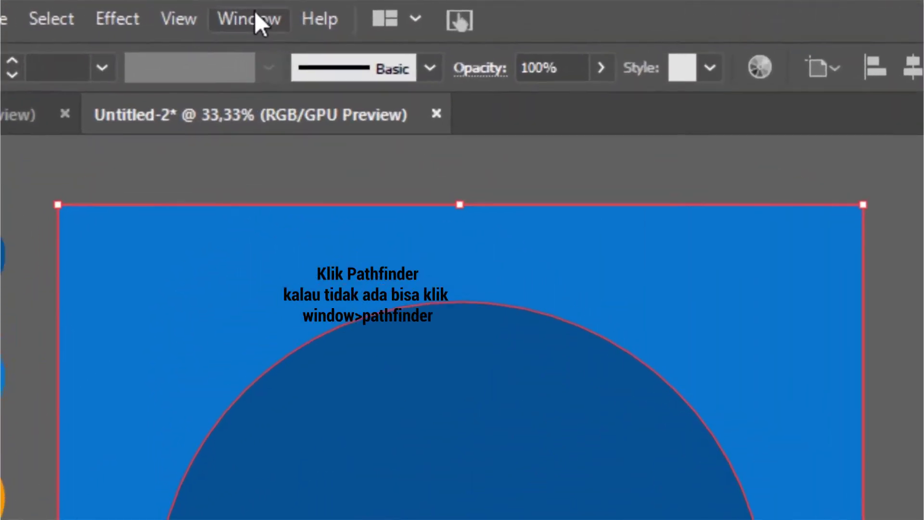
left_click(255, 14)
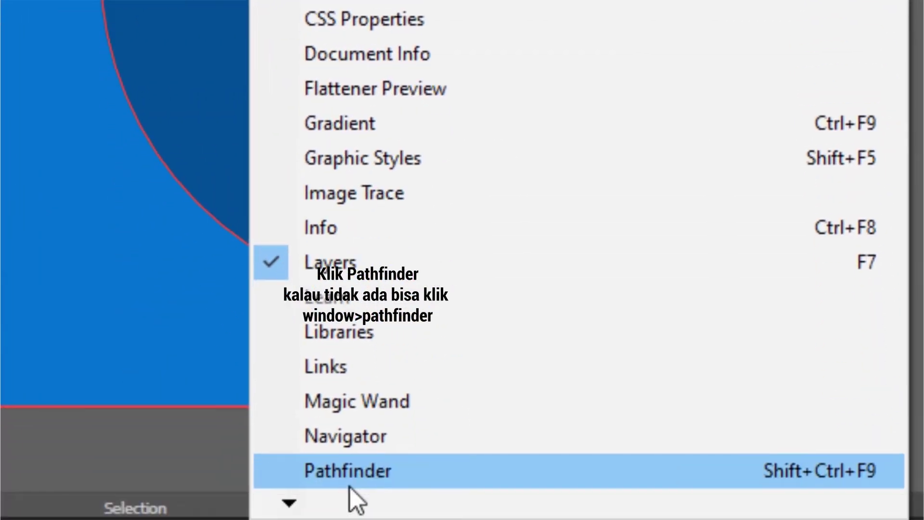
left_click(348, 484)
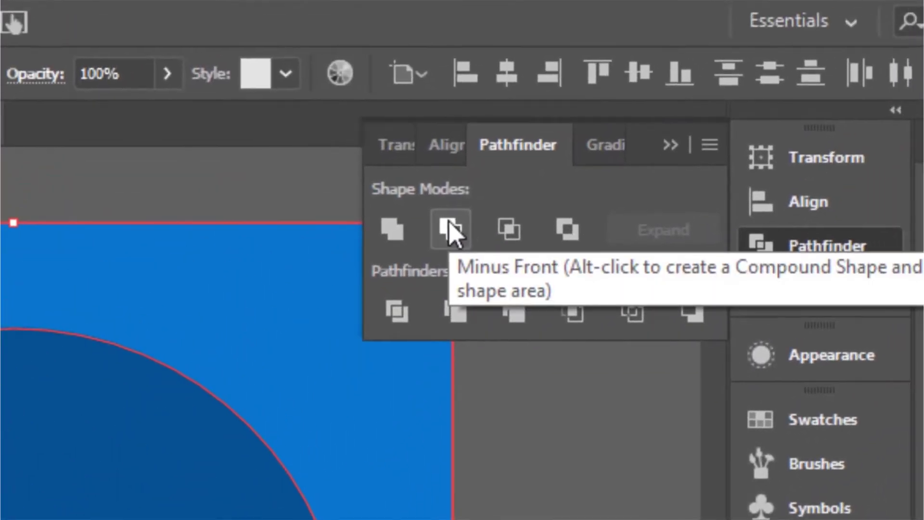
left_click(451, 230)
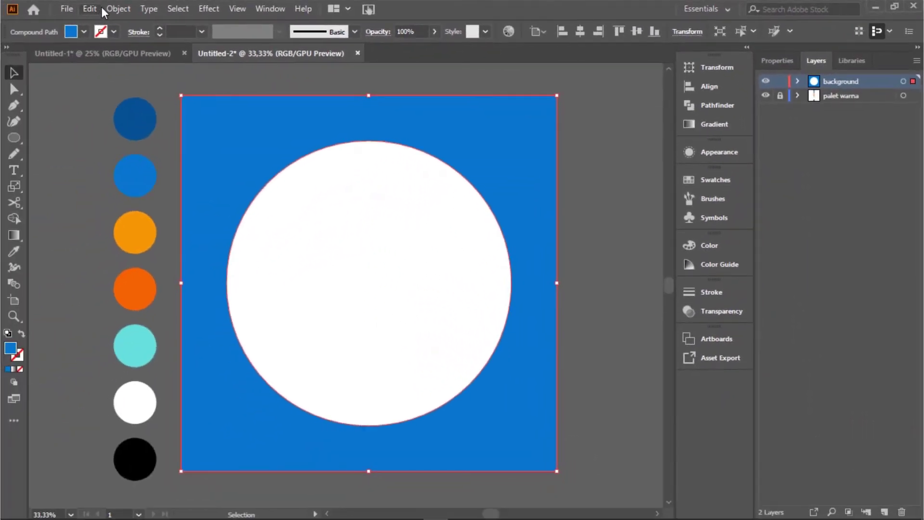
Step: Paste the copied dark blue circle in front, at its original place over the hole in the background
left_click(91, 8)
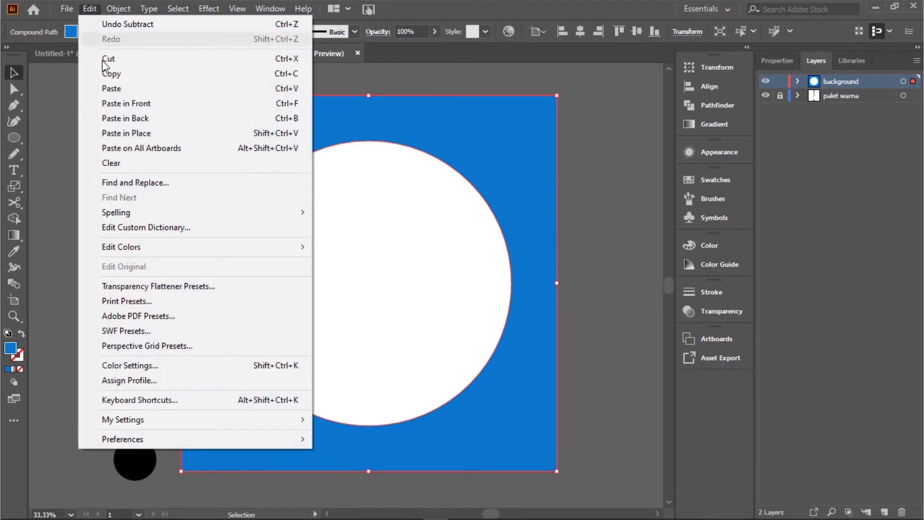
left_click(132, 105)
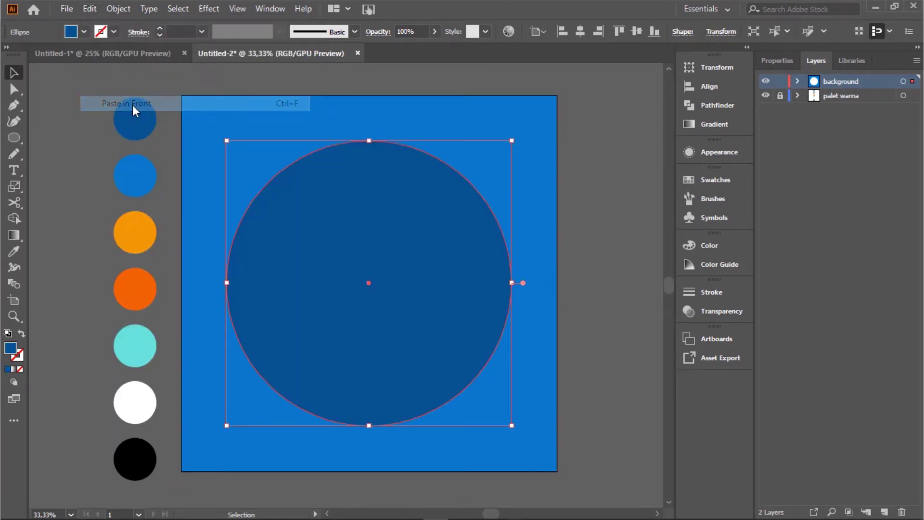
left_click(602, 168)
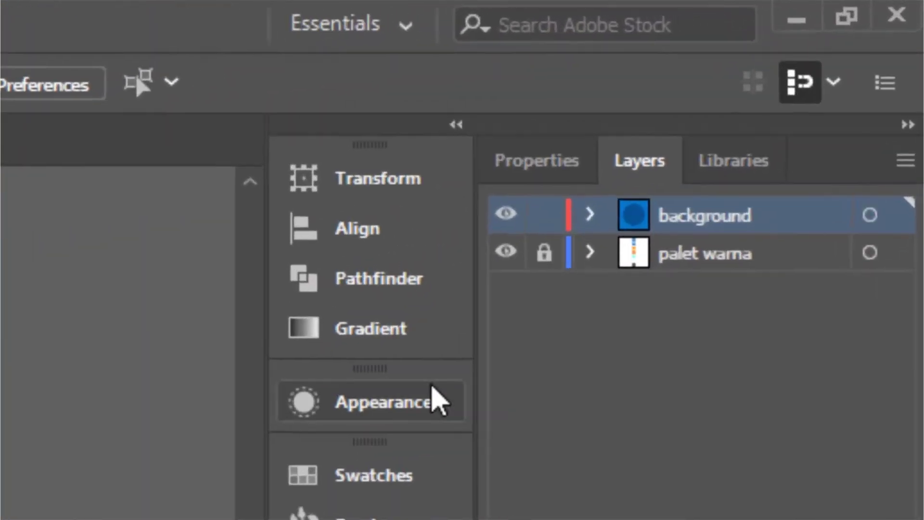
Step: Move the ellipse below the compound path in the background layer's stacking order
left_click(565, 232)
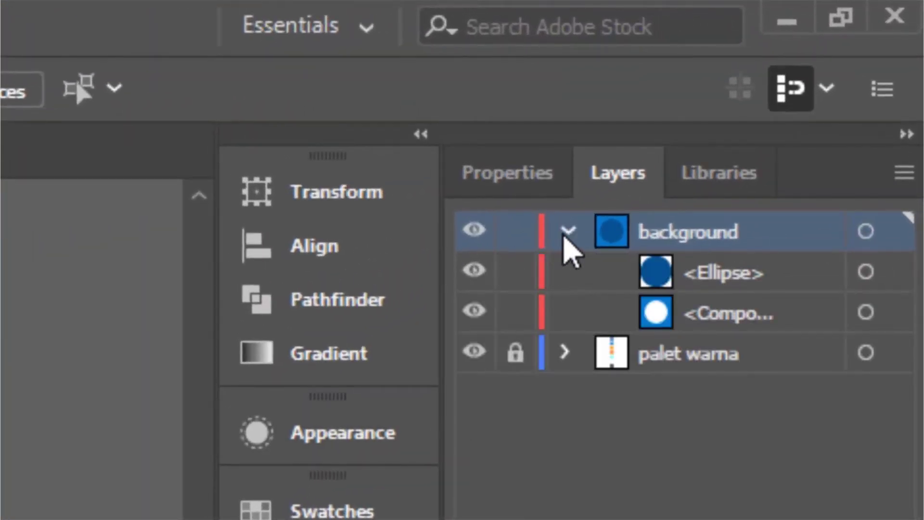
left_click(659, 282)
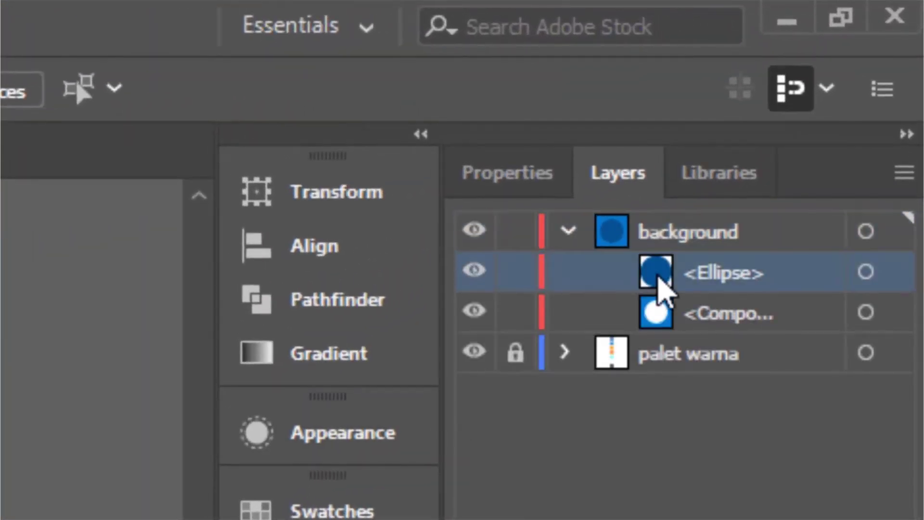
left_click_drag(658, 283, 655, 330)
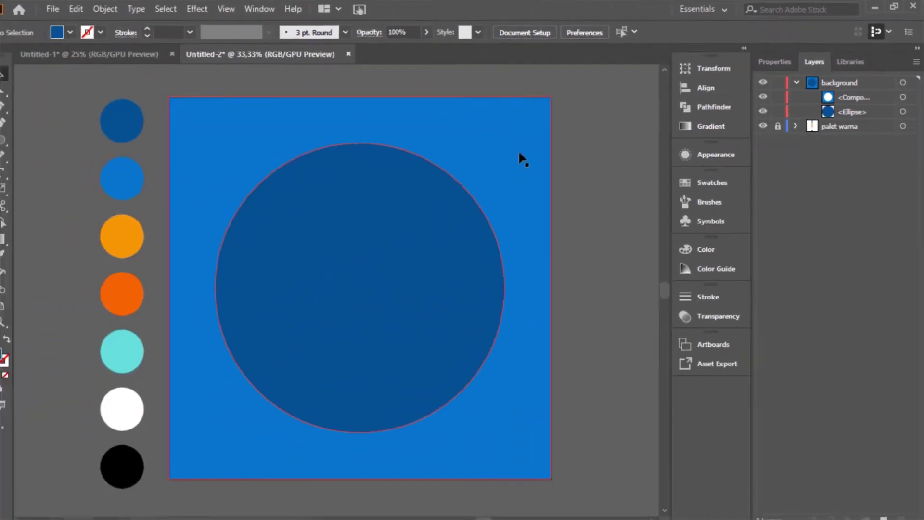
left_click(522, 147)
left_click(430, 209)
left_click(614, 168)
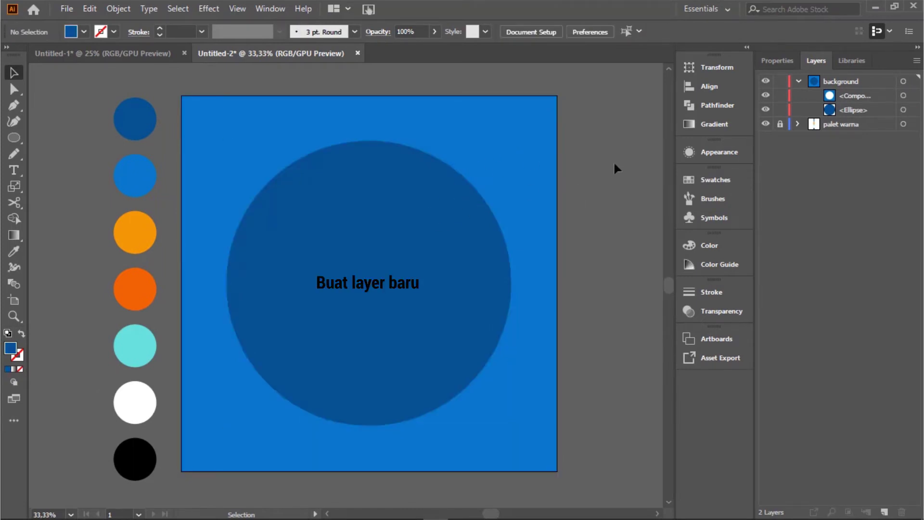
Step: Lock and collapse the background layer, and add a new layer named design above it
left_click(781, 81)
left_click(799, 81)
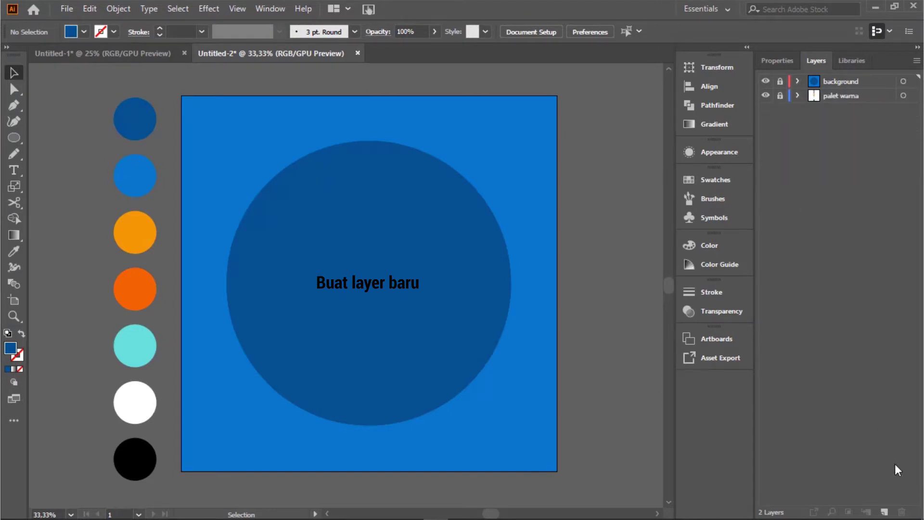
left_click(885, 514)
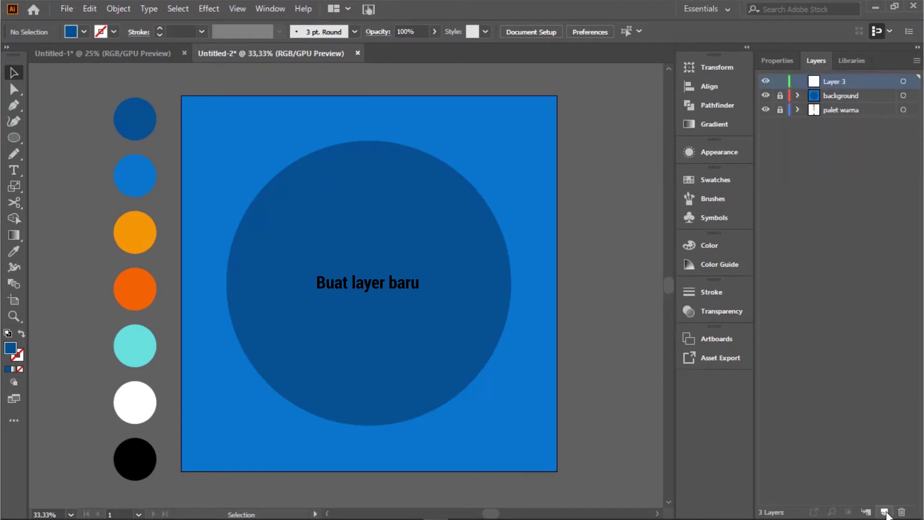
double_click(836, 80)
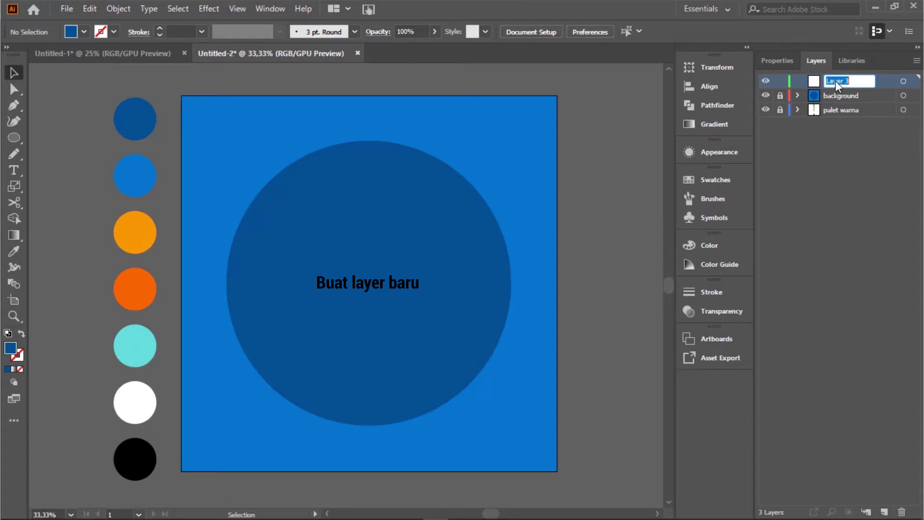
type("design")
key("Return")
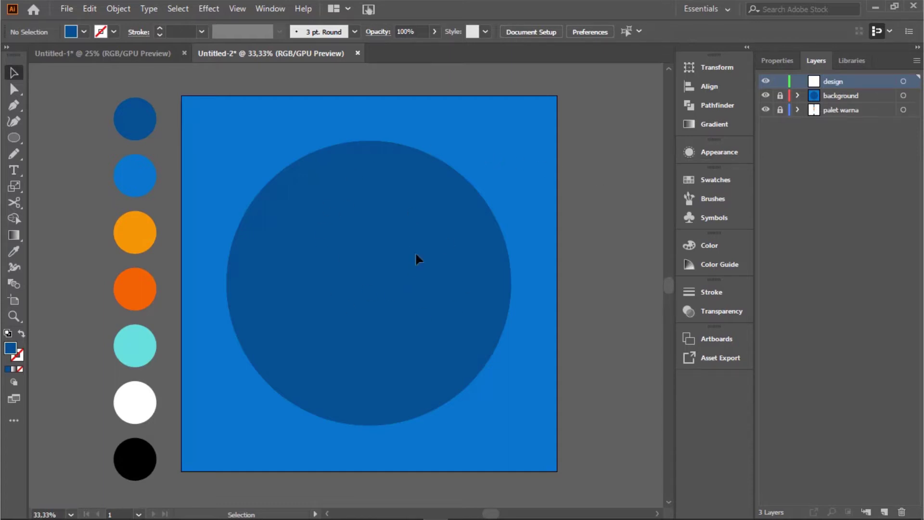
Step: Draw an upright rectangle about a quarter of the artboard's width inside the dark circle and centre it horizontally
left_click(14, 138)
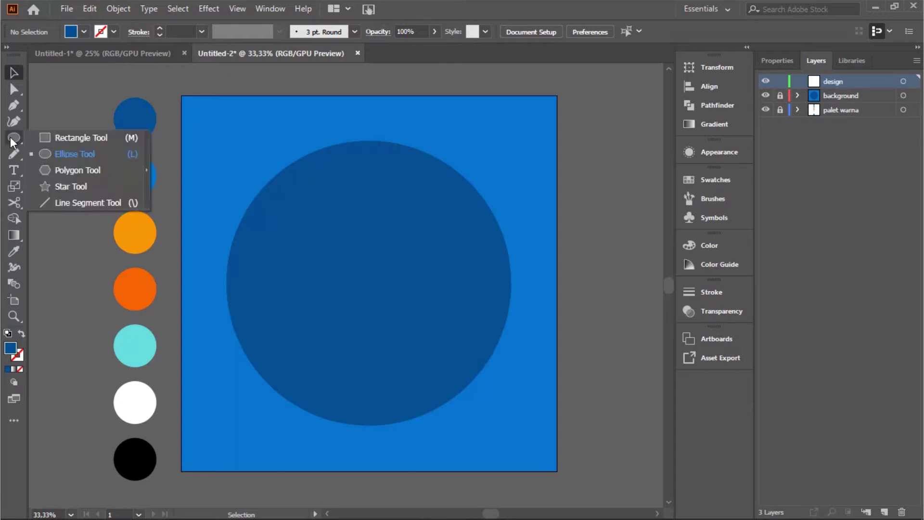
left_click(66, 135)
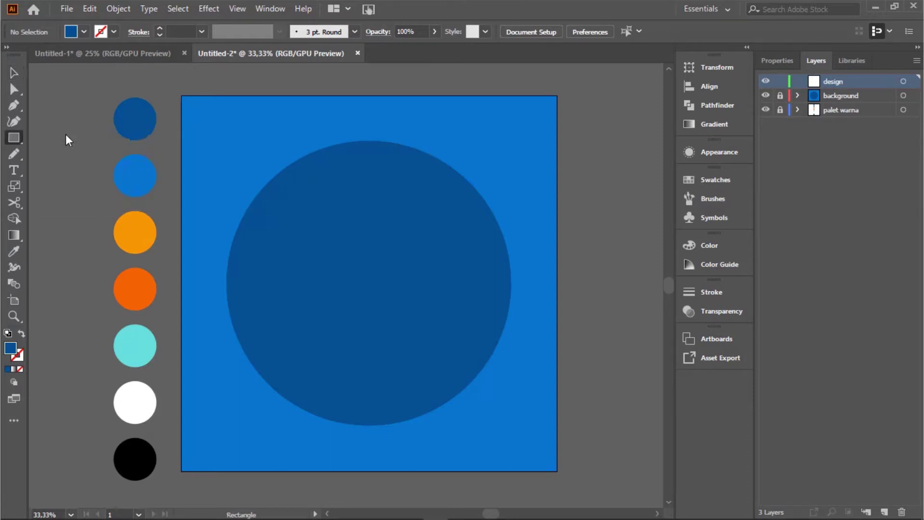
left_click_drag(330, 244, 426, 367)
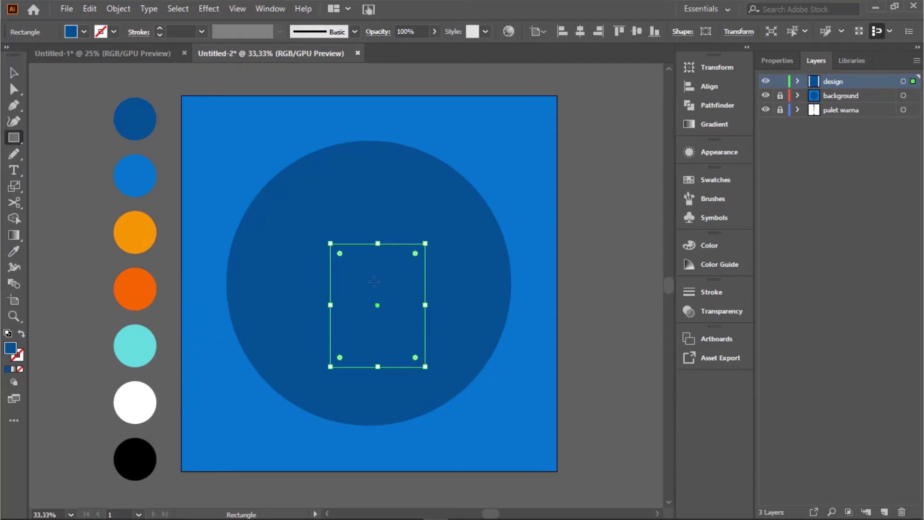
left_click(14, 73)
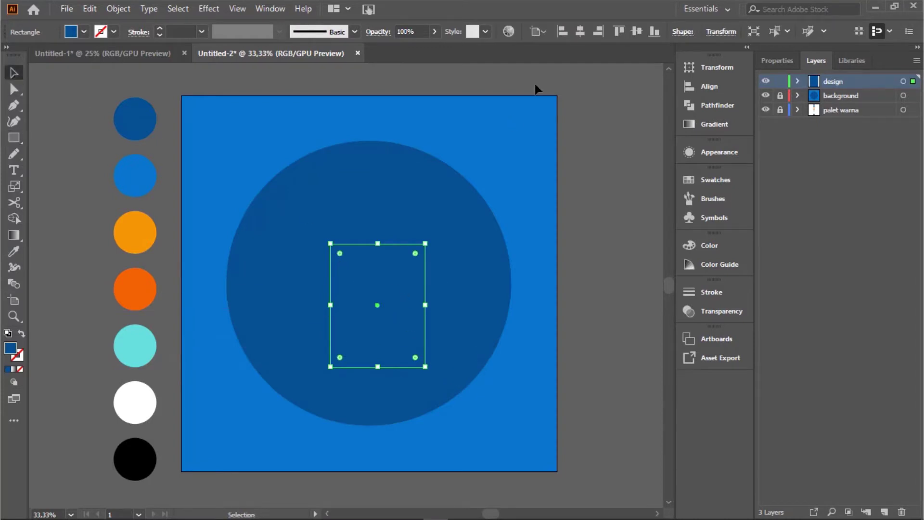
left_click(584, 31)
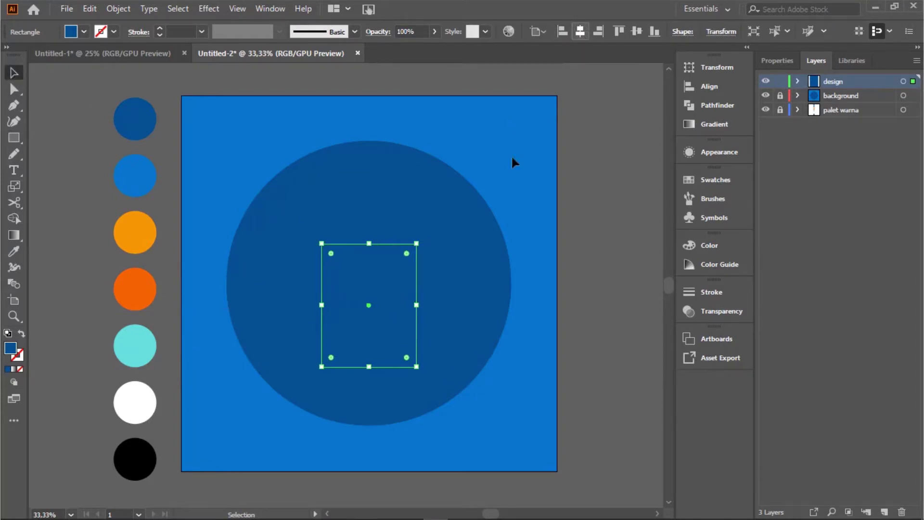
Step: Fill the rectangle with the palette's yellow-orange using the Eyedropper, and deselect it
left_click(10, 254)
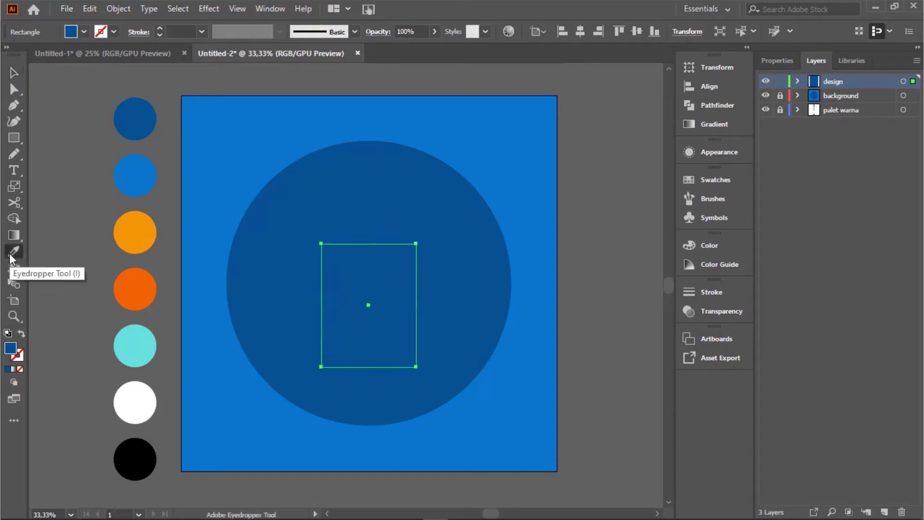
left_click(143, 234)
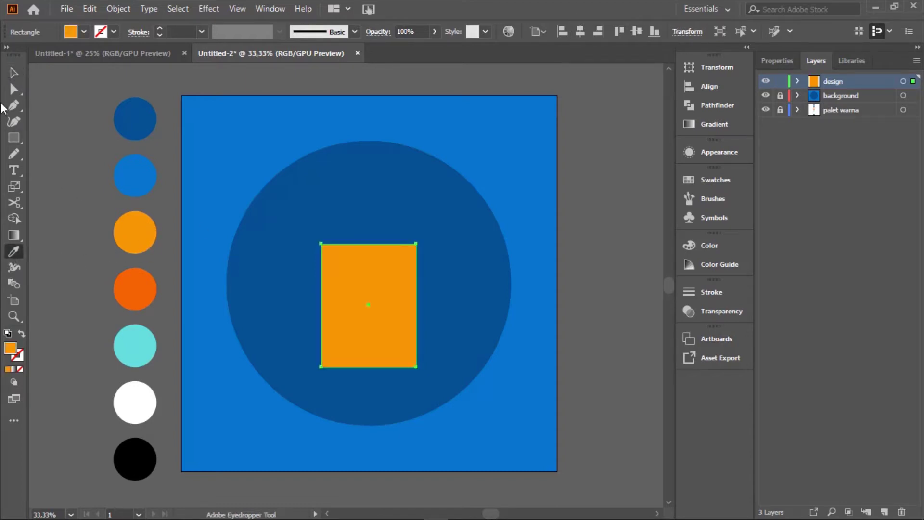
left_click(13, 72)
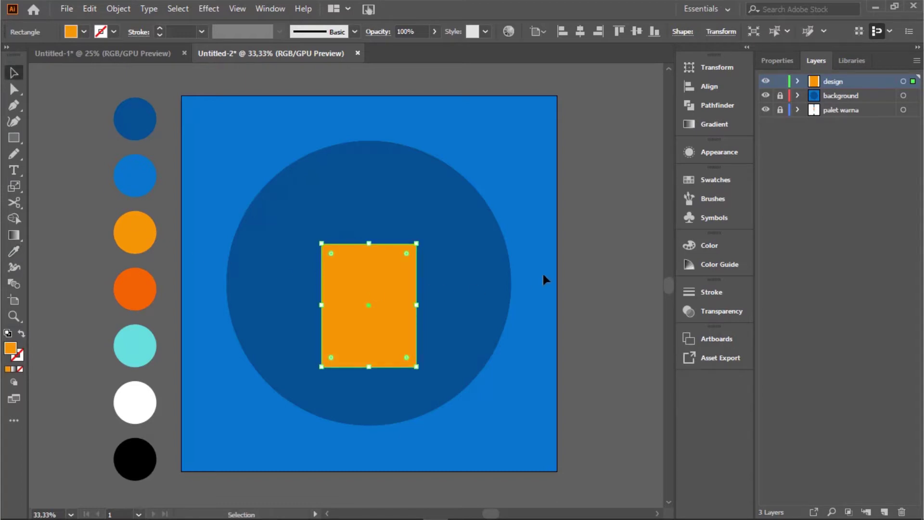
left_click(600, 273)
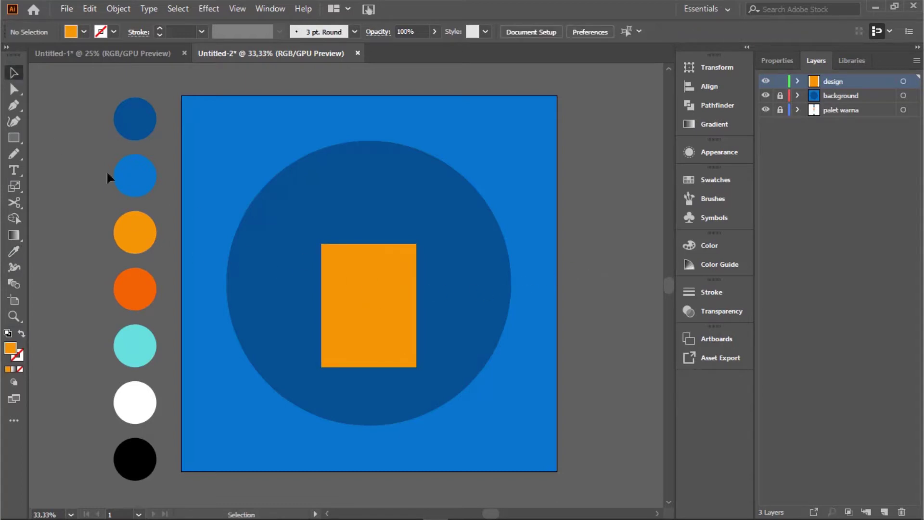
Step: Scale the rectangle's two top anchor points outward symmetrically to form a cup shape that tapers toward the base
left_click(13, 91)
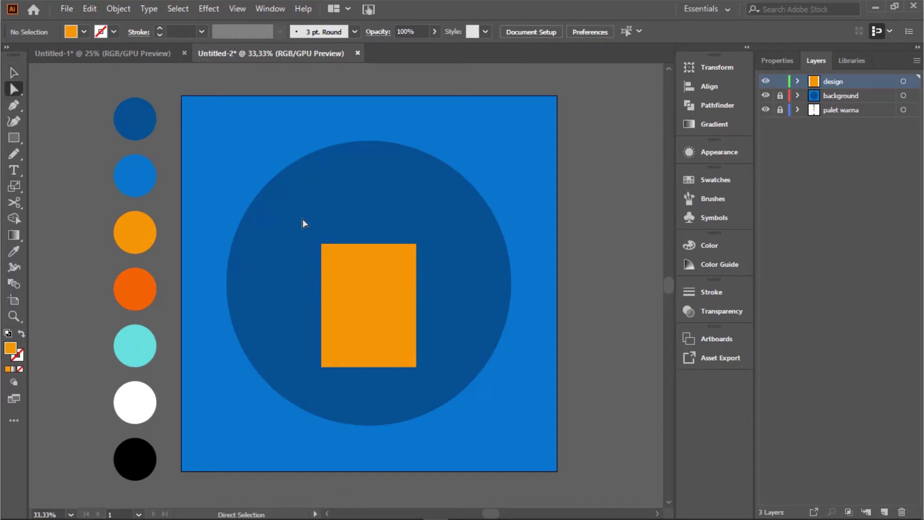
left_click_drag(445, 273, 445, 273)
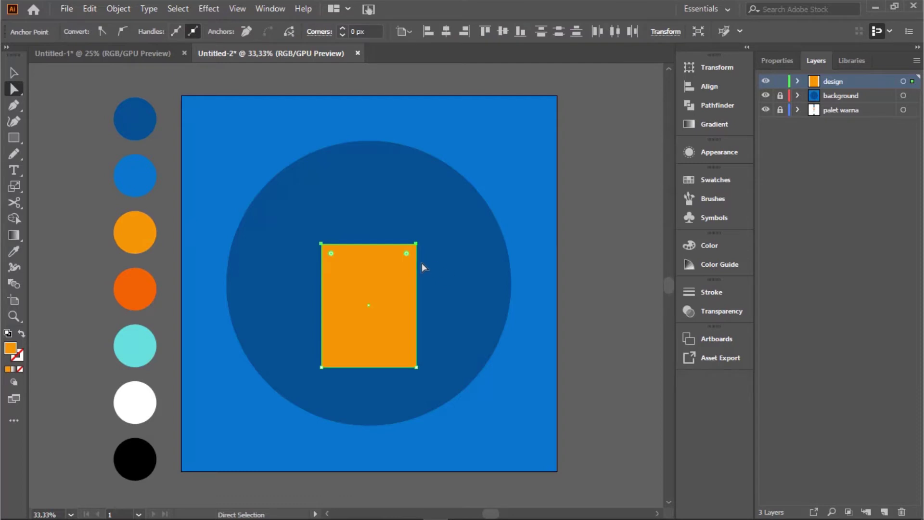
left_click(16, 188)
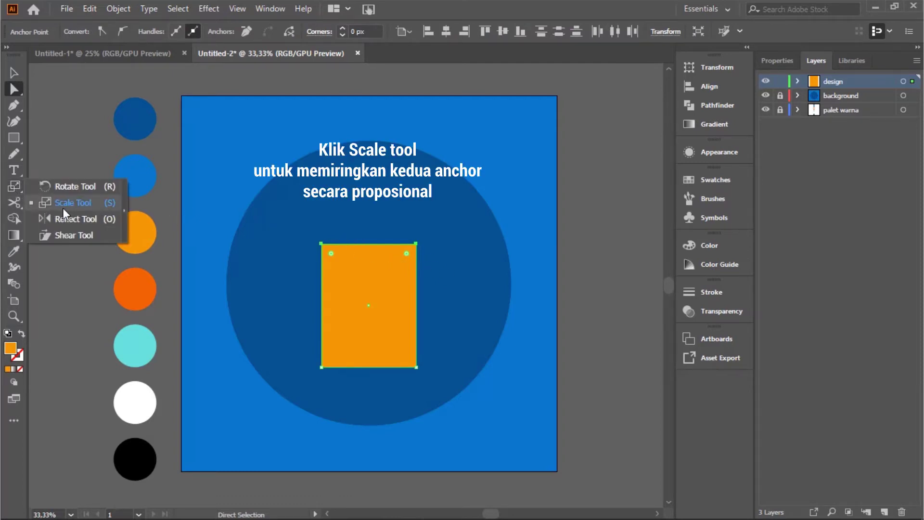
left_click(91, 204)
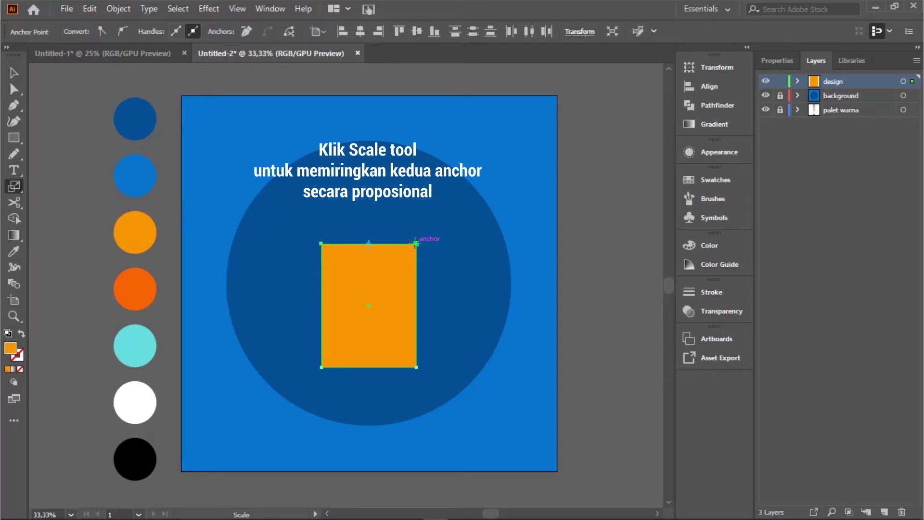
left_click_drag(416, 243, 432, 244)
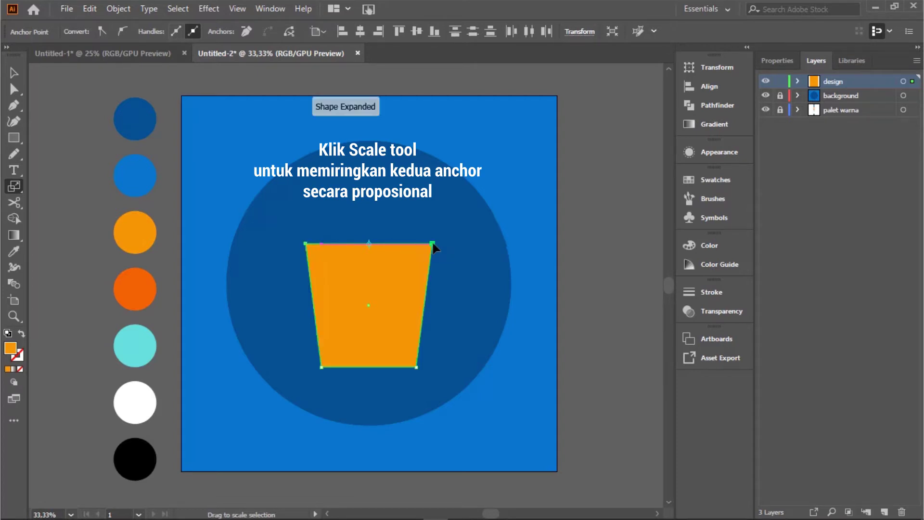
Step: Narrow the tapered cup slightly, centre it horizontally on the artboard, and deselect it
left_click(14, 73)
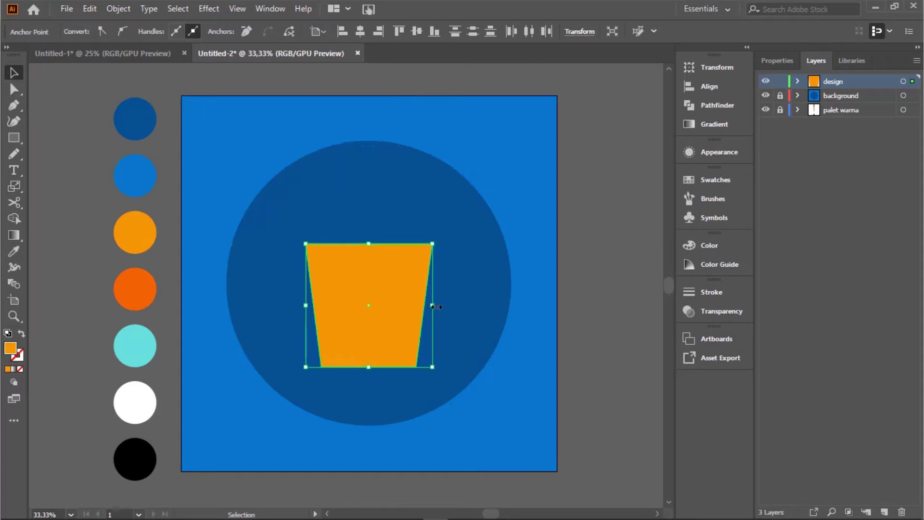
left_click_drag(432, 305, 422, 303)
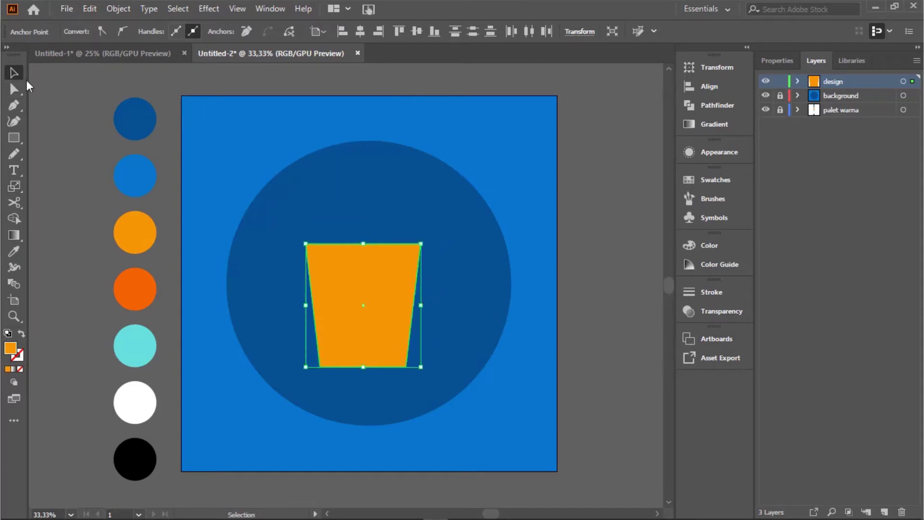
left_click(82, 163)
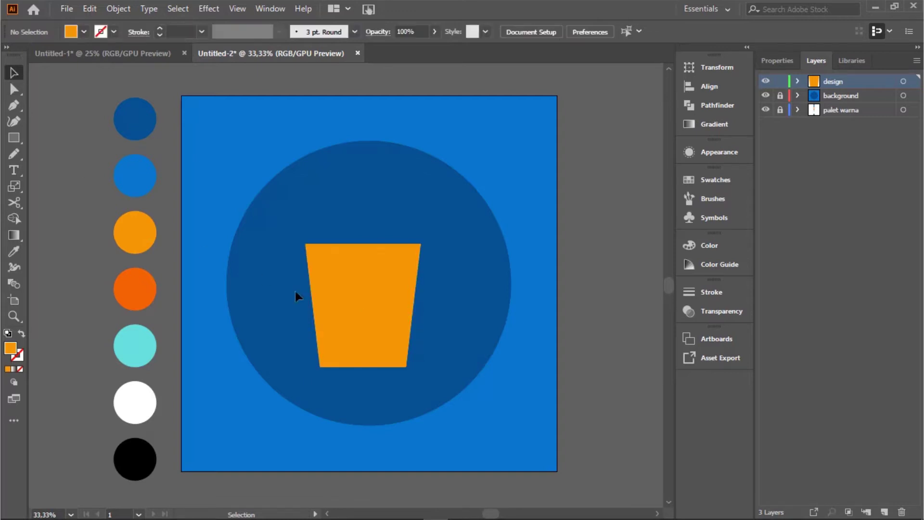
left_click(372, 319)
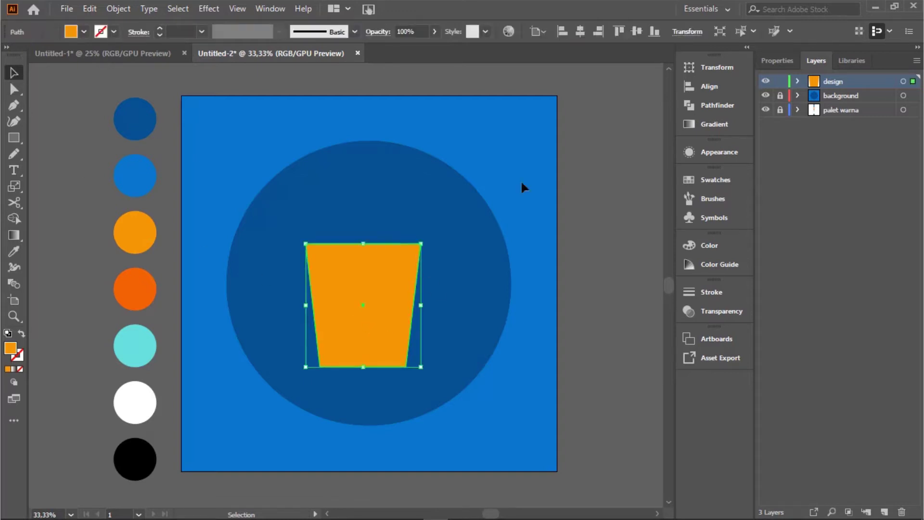
left_click(580, 32)
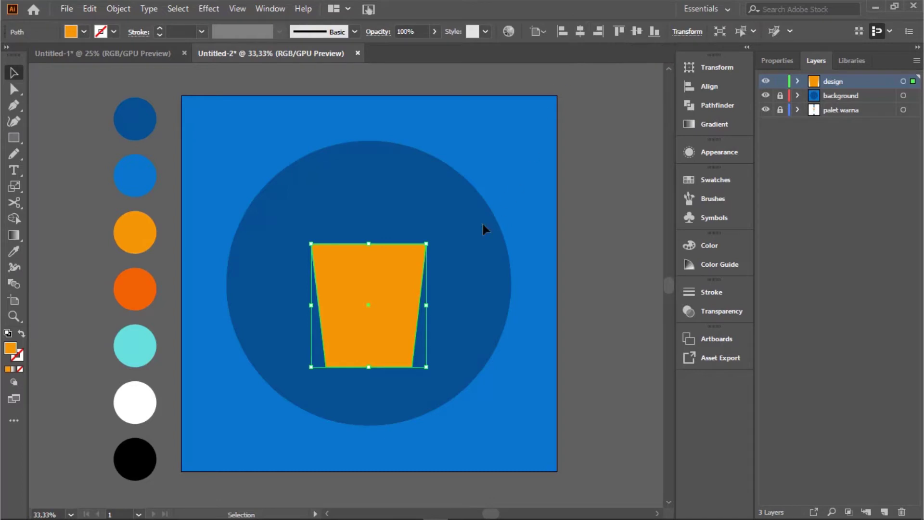
left_click(456, 262)
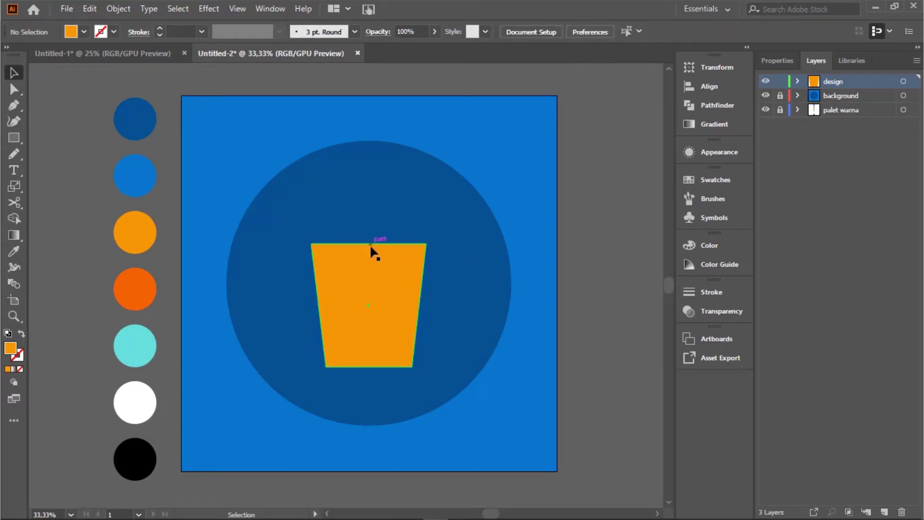
Step: Draw a thin horizontal rectangle along the cup's top edge, overhanging both sides, and centre it horizontally
scroll(370, 245, "up", 3, "alt")
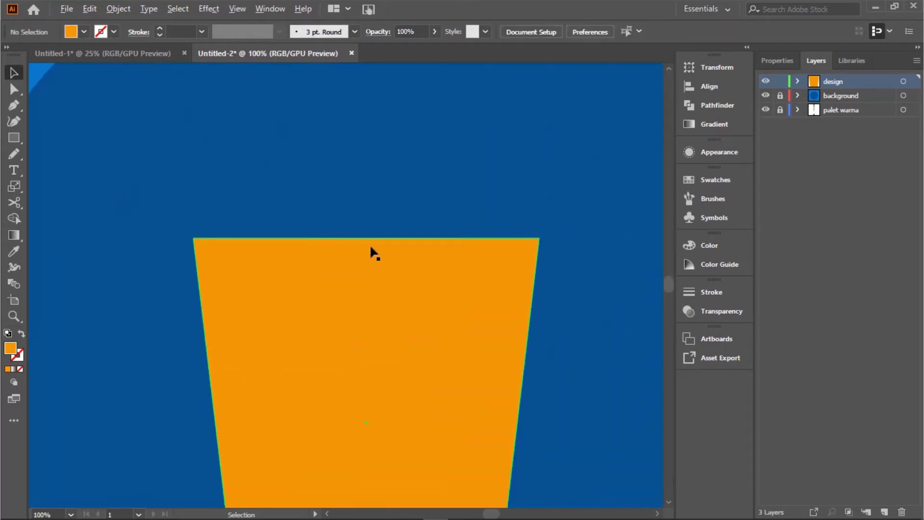
left_click(14, 138)
left_click_drag(155, 238, 579, 208)
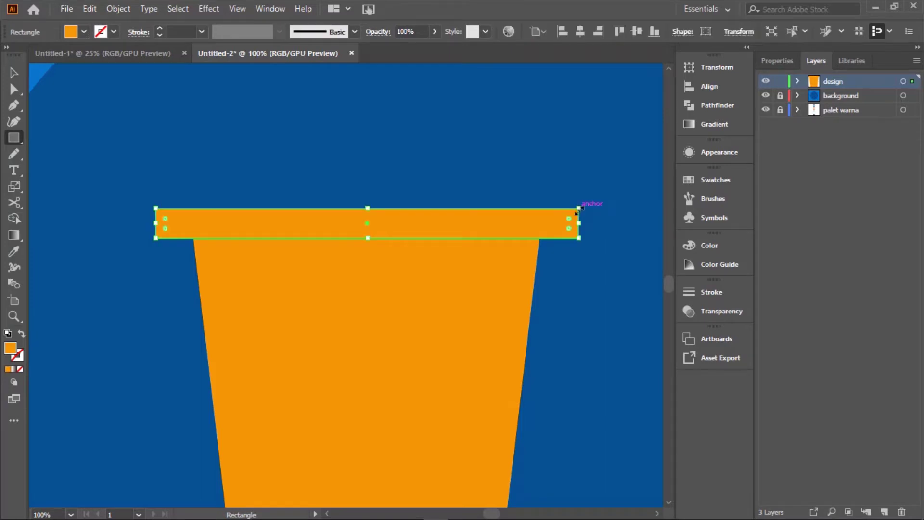
left_click(582, 32)
Step: Fill the thin lid rectangle with the palette's dark orange using the Eyedropper
left_click(13, 72)
scroll(106, 154, "down", 5)
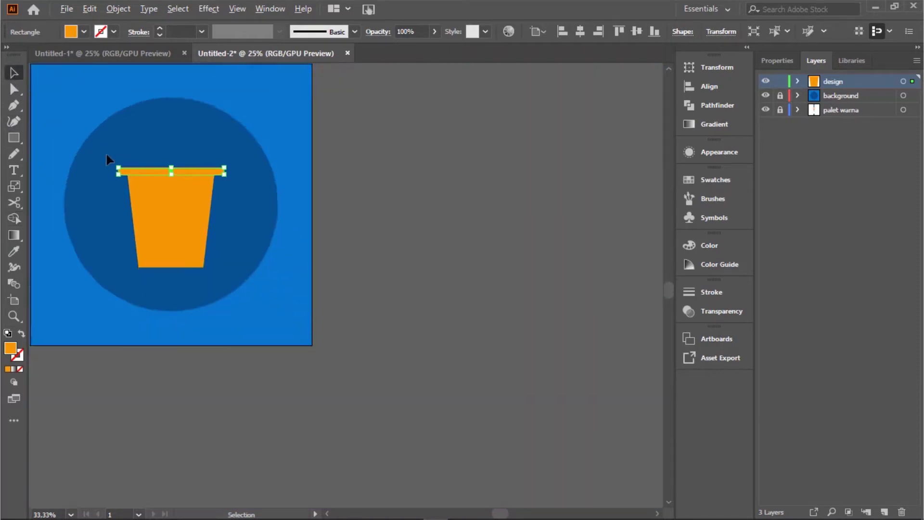
left_click_drag(77, 156, 136, 188)
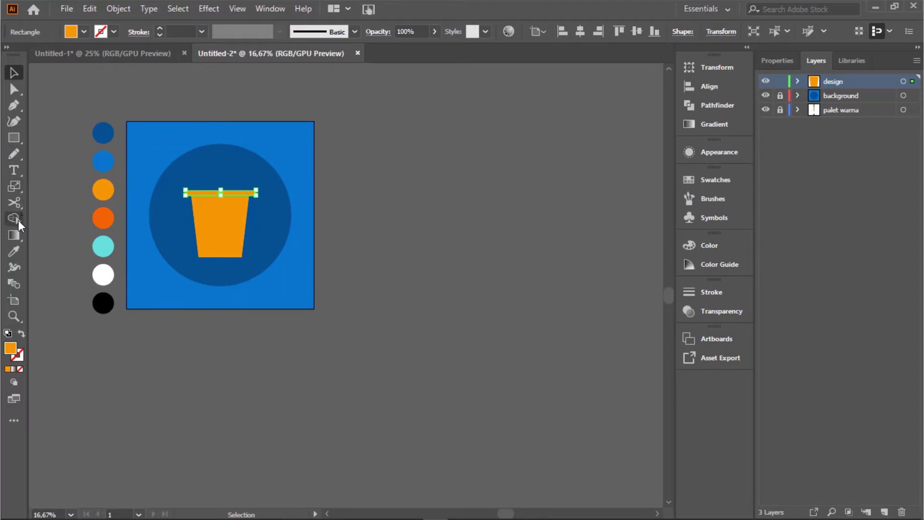
left_click(17, 248)
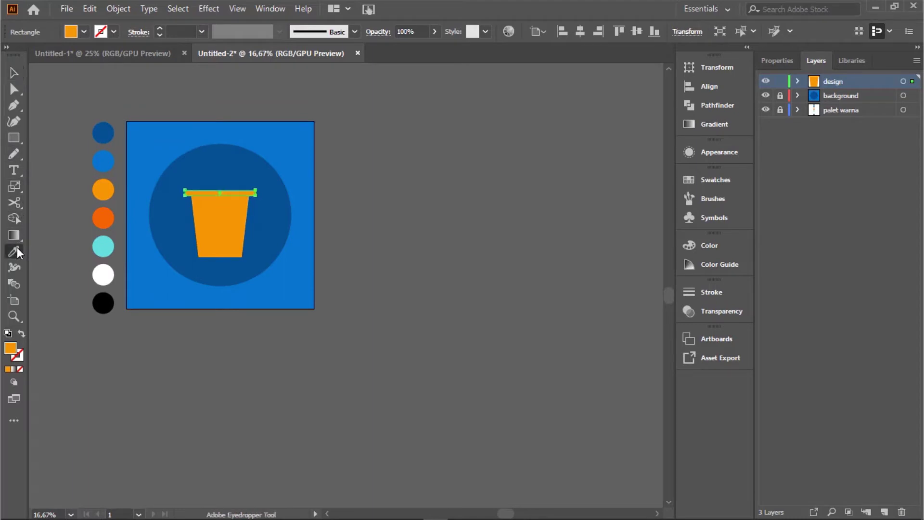
left_click(103, 222)
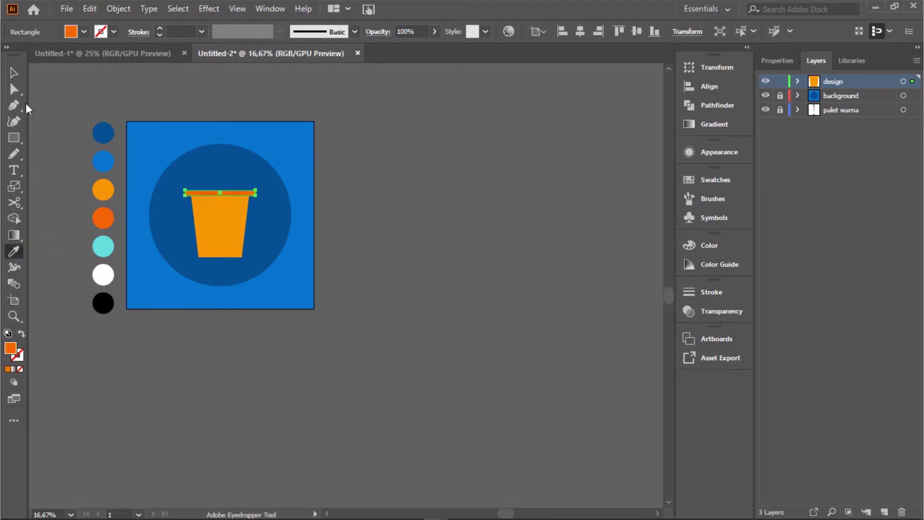
left_click(15, 74)
Step: Duplicate the dark orange lid bar and place the copy directly on top of the original
scroll(225, 192, "up", 3)
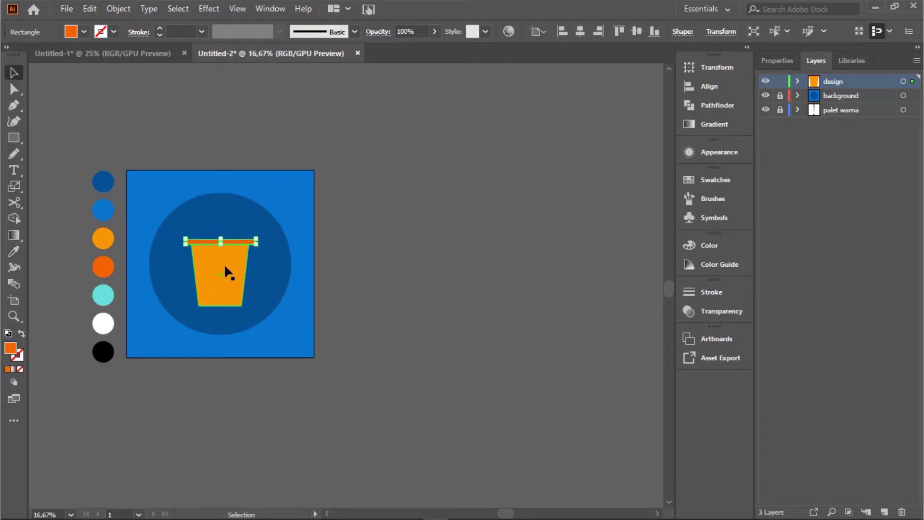
scroll(224, 258, "up", 1)
scroll(221, 258, "up", 2)
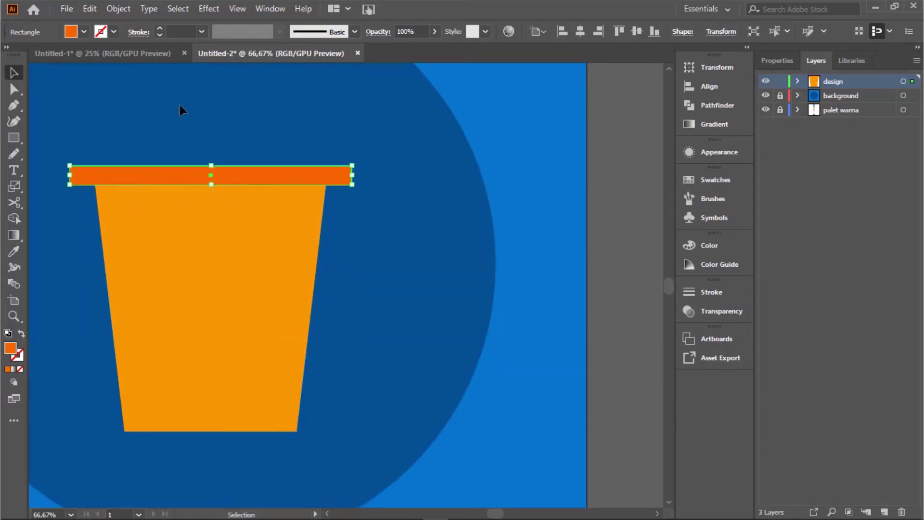
left_click_drag(181, 109, 303, 215)
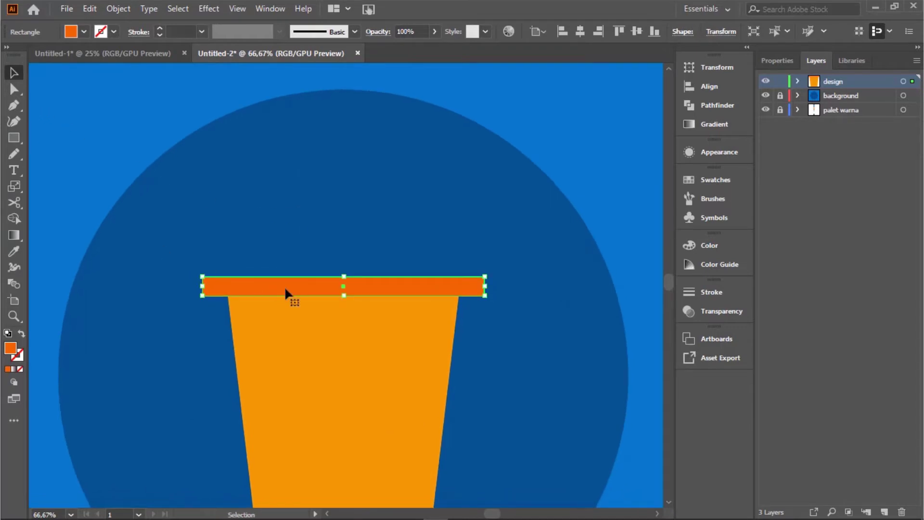
left_click_drag(288, 290, 289, 270)
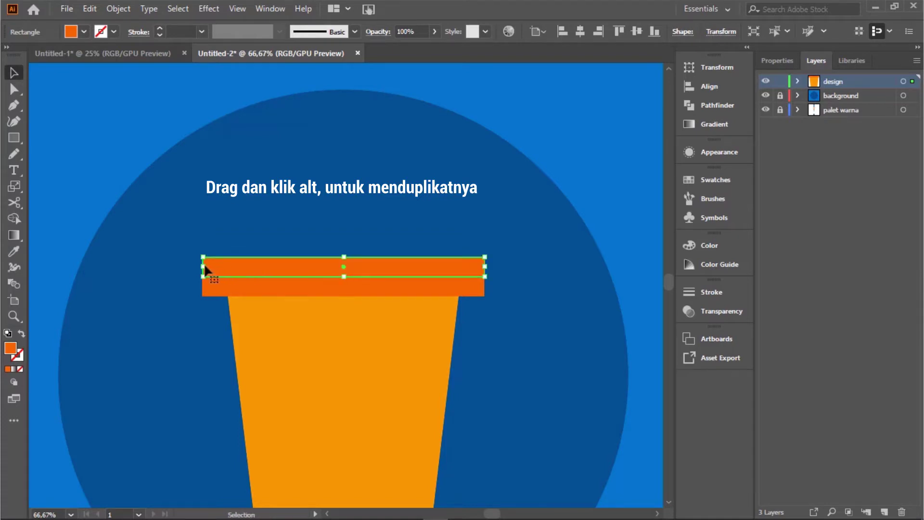
Step: Scale the upper lid bar horizontally about its centre to match the cup's top width, and deselect it
left_click(17, 183)
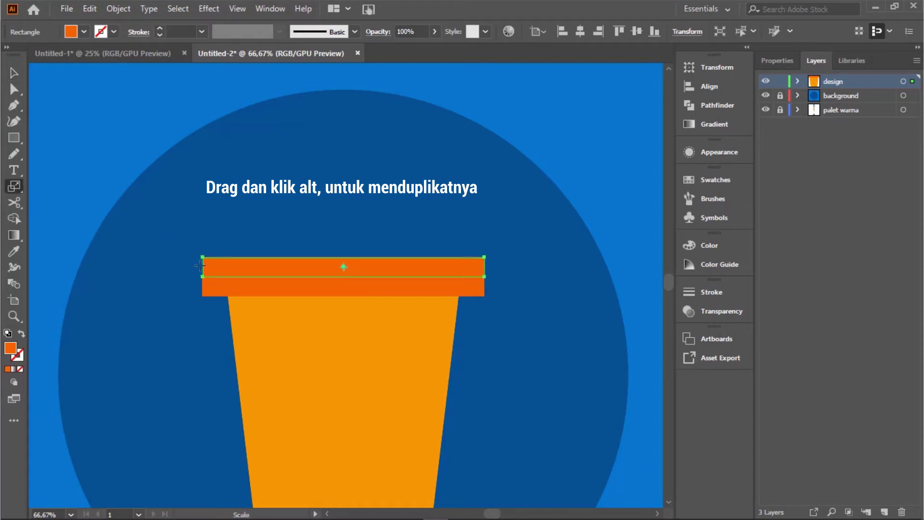
left_click_drag(200, 265, 226, 270)
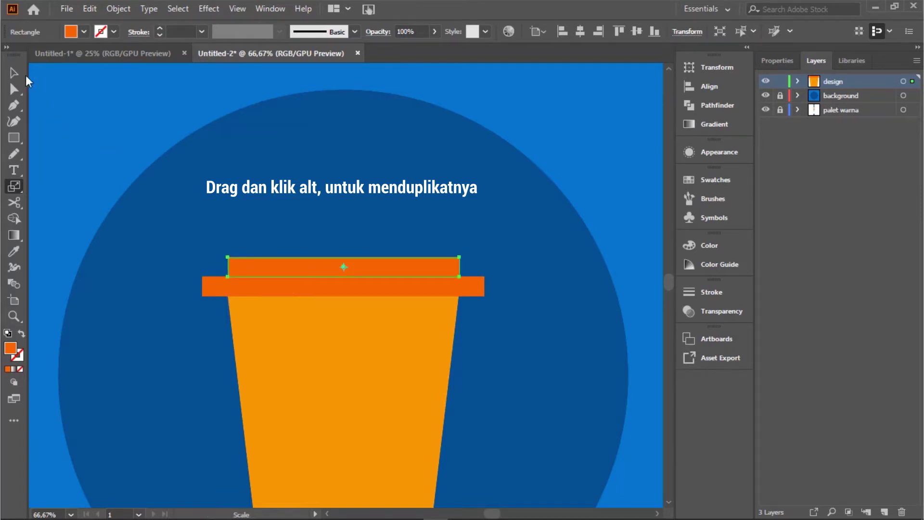
left_click(19, 76)
left_click(137, 279)
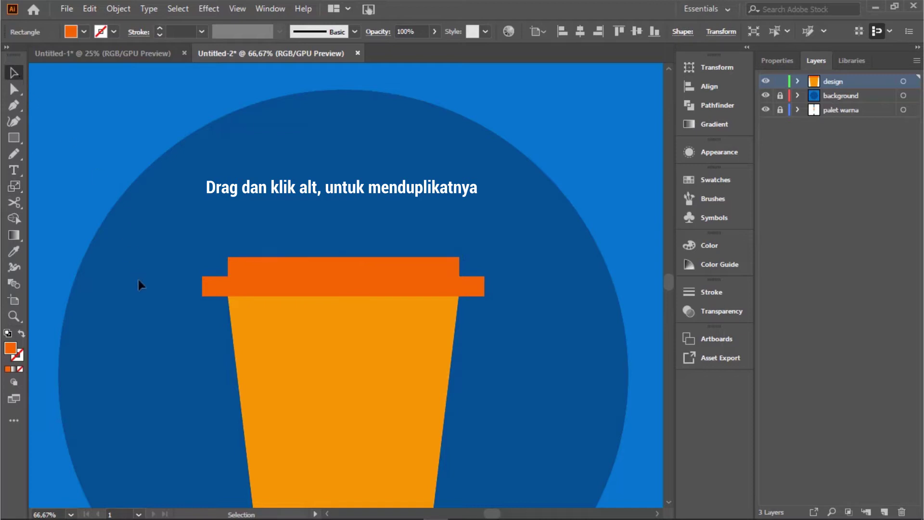
Step: Change the upper lid bar's fill to a darker reddish orange in the Color Picker, and deselect it
left_click(272, 273)
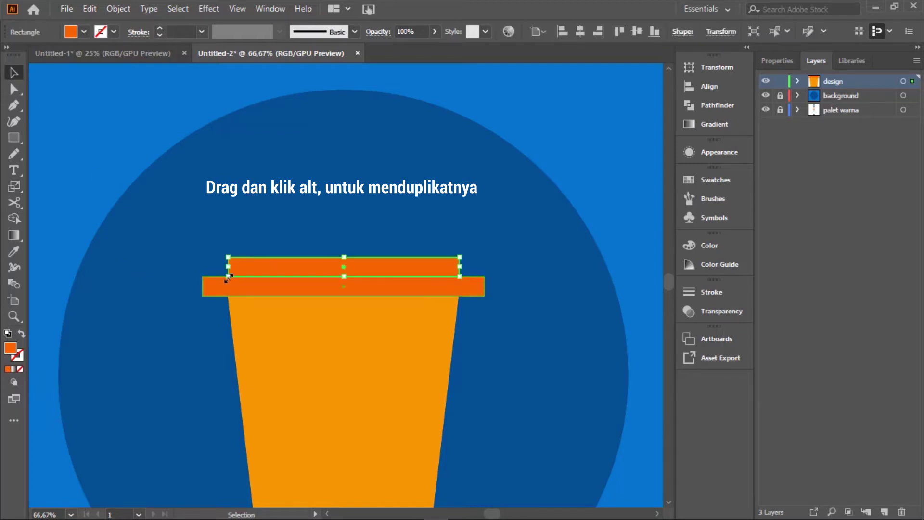
double_click(11, 353)
mouse_move(561, 198)
left_mouse_down()
mouse_move(569, 195)
mouse_move(569, 214)
left_mouse_up()
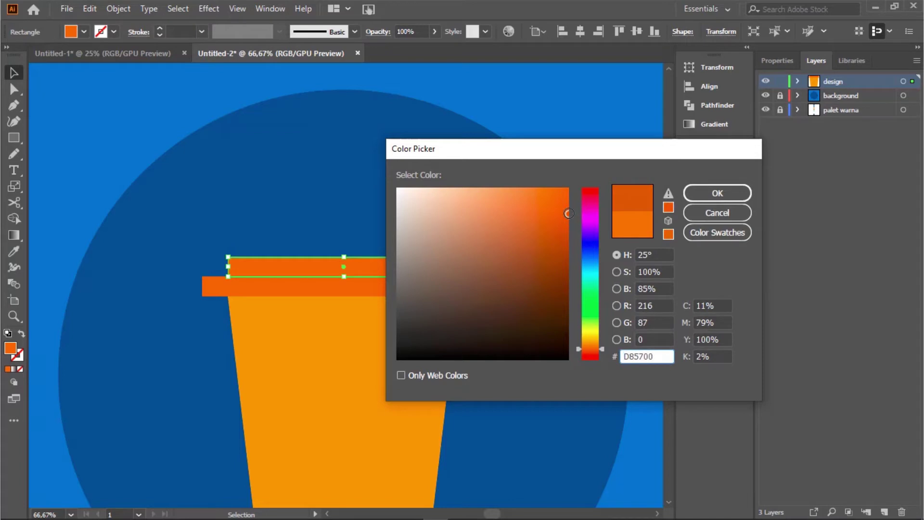
left_click(735, 192)
left_click(559, 295)
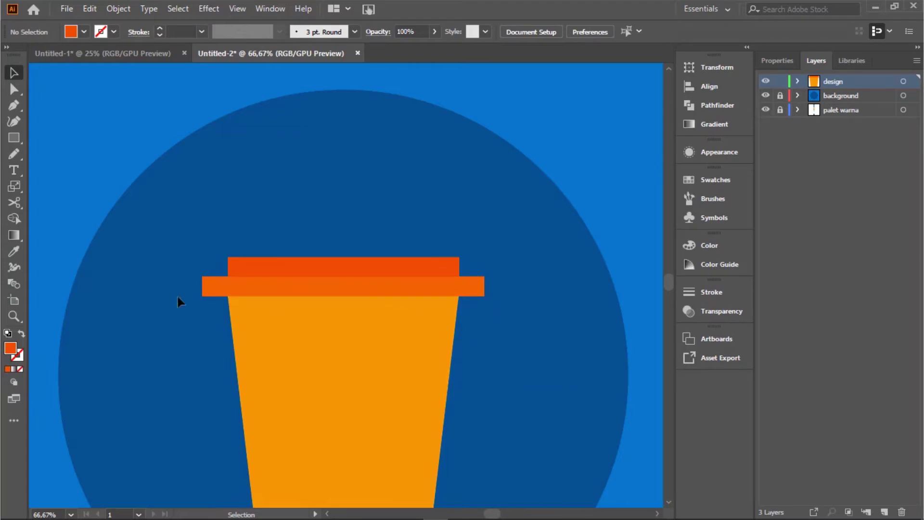
Step: Round all corners of the wide lower lid bar into fully rounded ends, and deselect it
left_click(215, 290)
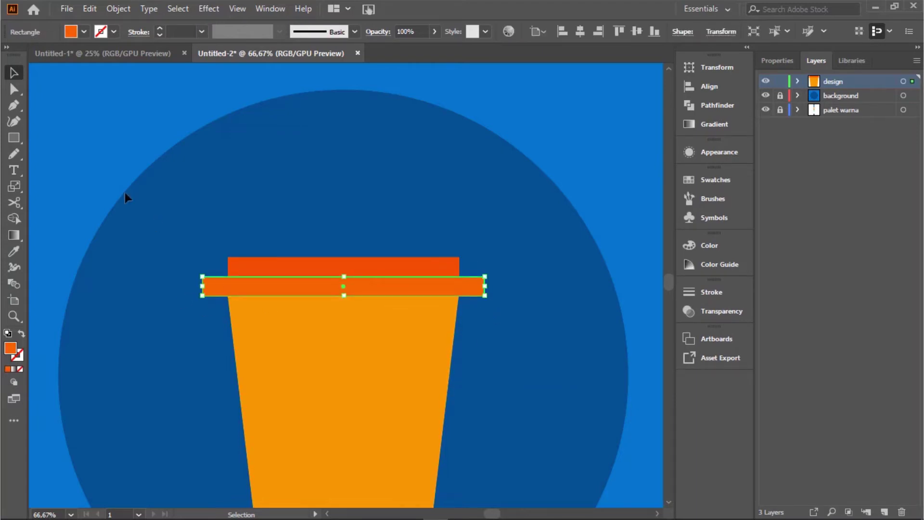
left_click(19, 89)
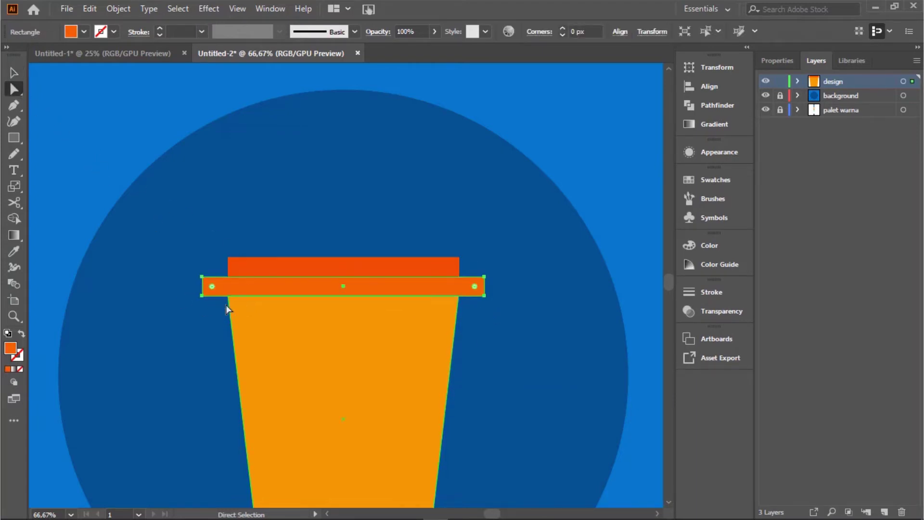
scroll(222, 301, "up", 3)
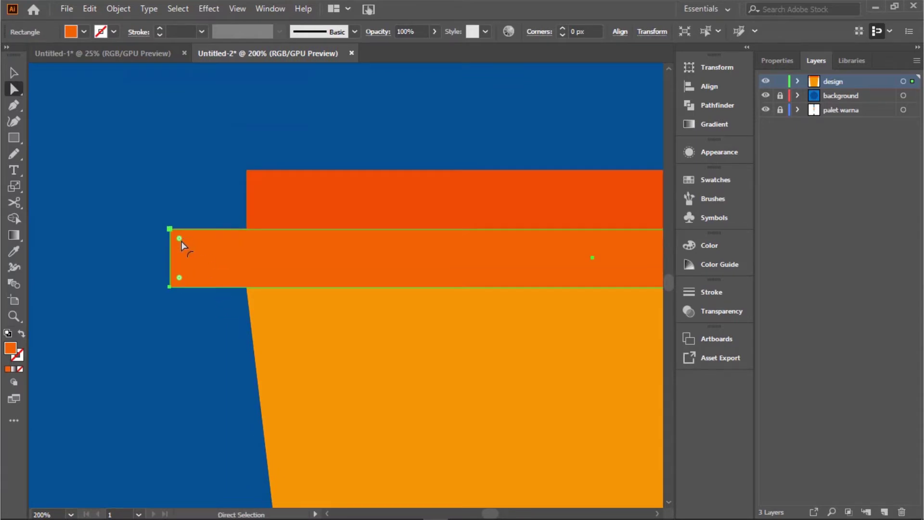
left_click_drag(181, 242, 198, 252)
left_click(17, 75)
left_click(114, 134)
scroll(109, 157, "down", 3)
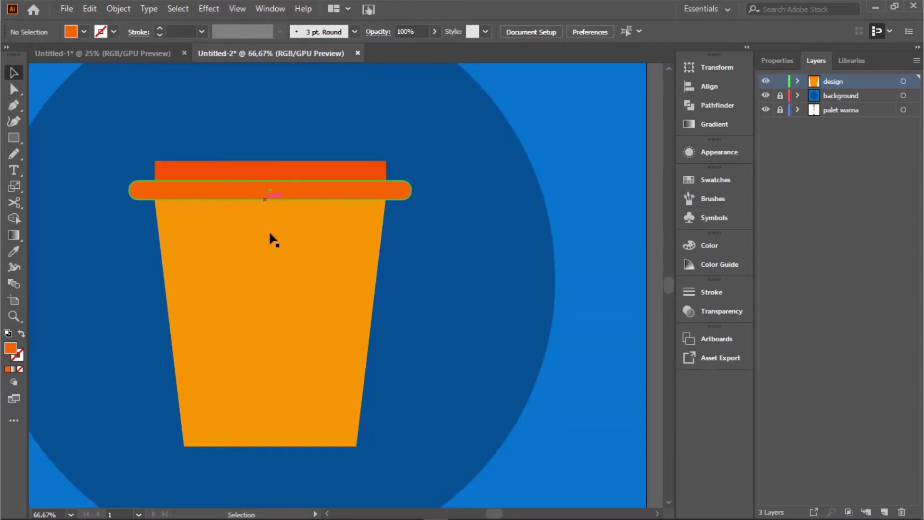
Step: Draw a rectangle about 333 px wide resting on the upper lid bar and matching its width
scroll(270, 240, "up", 3)
left_click(14, 138)
scroll(187, 230, "up", 1)
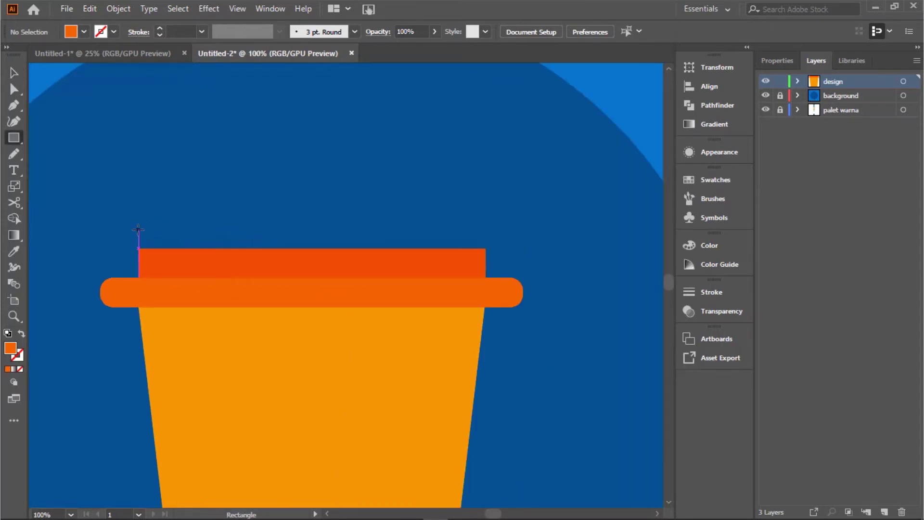
left_click_drag(137, 247, 487, 76)
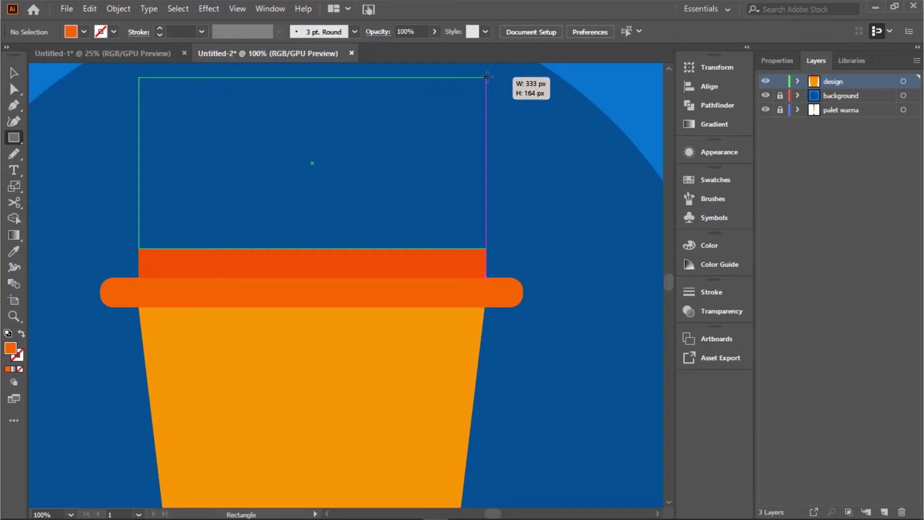
left_click_drag(486, 76, 486, 91)
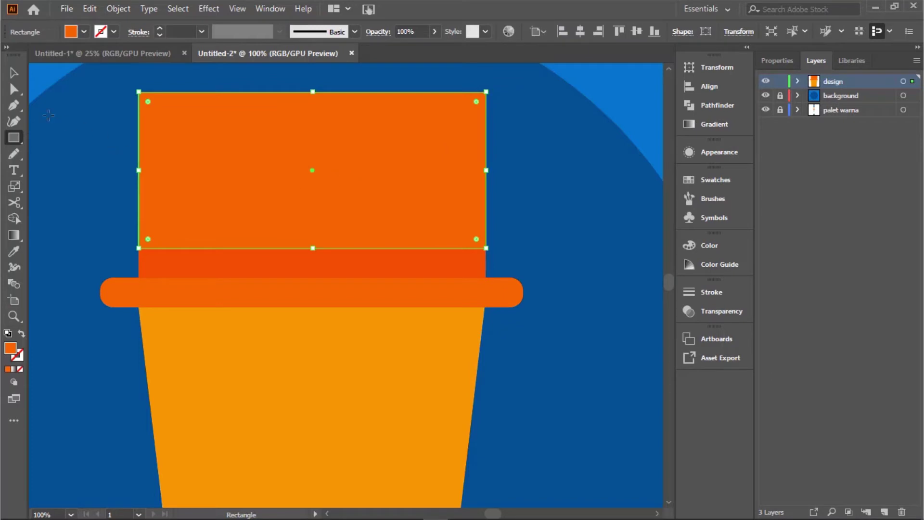
left_click(14, 72)
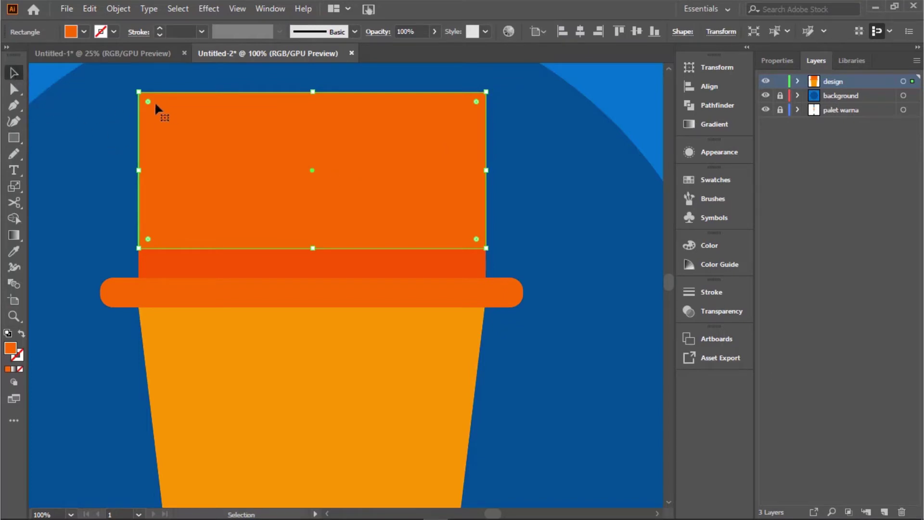
Step: Round only the two upper corners of the rectangle above the lid to 150 px to form a dome, and deselect it
left_click(14, 89)
scroll(238, 206, "up", 3)
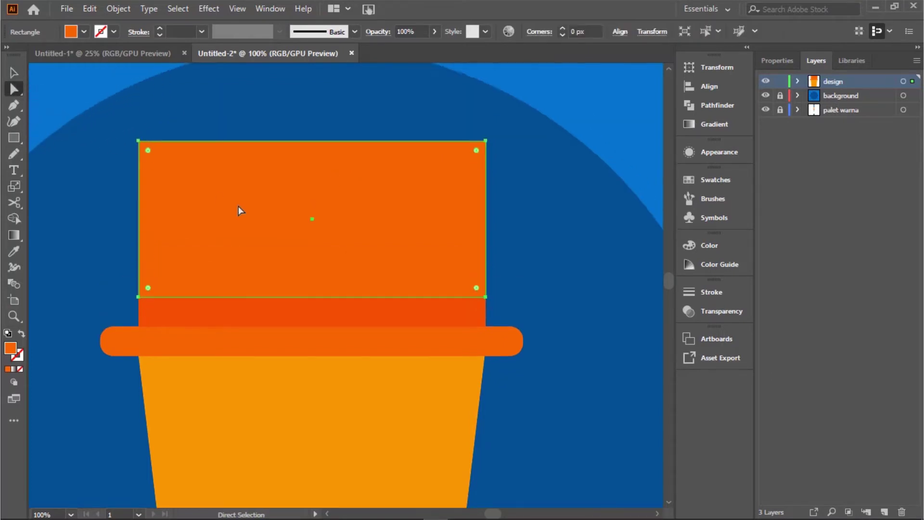
left_click_drag(120, 125, 222, 198)
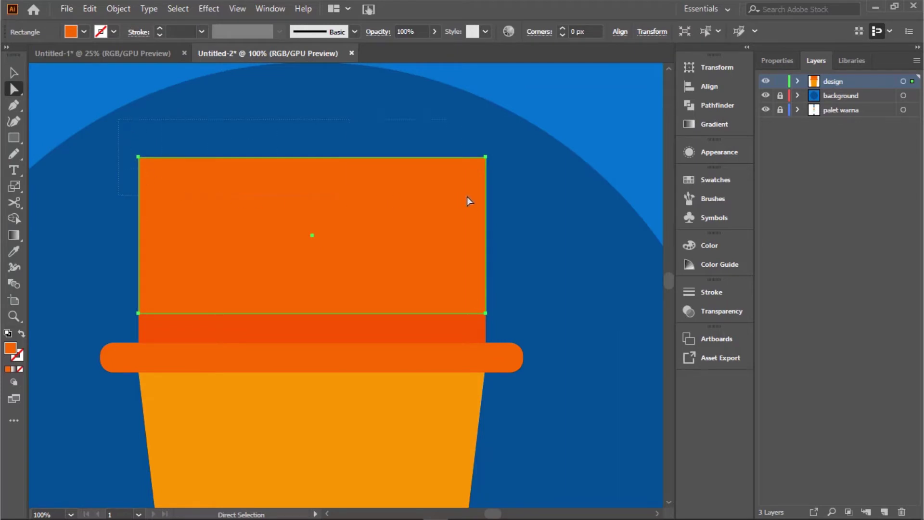
left_click_drag(525, 203, 525, 203)
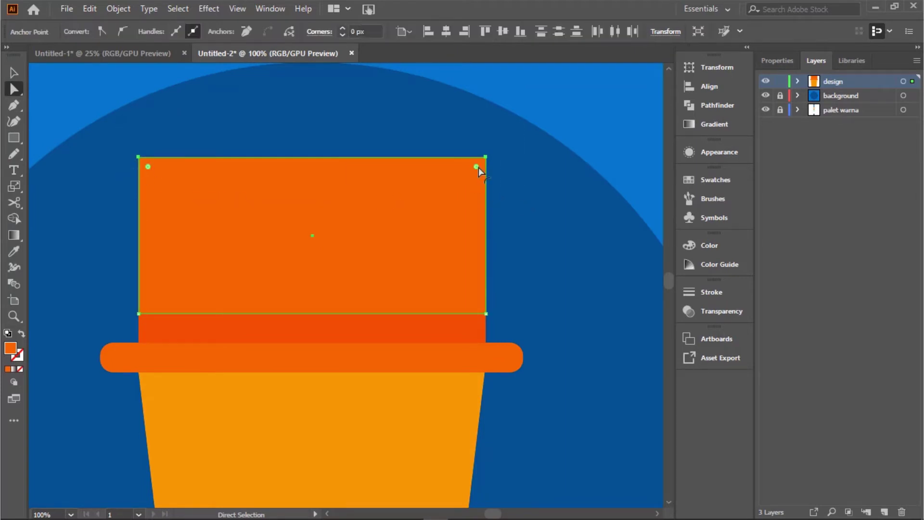
left_click_drag(475, 170, 272, 308)
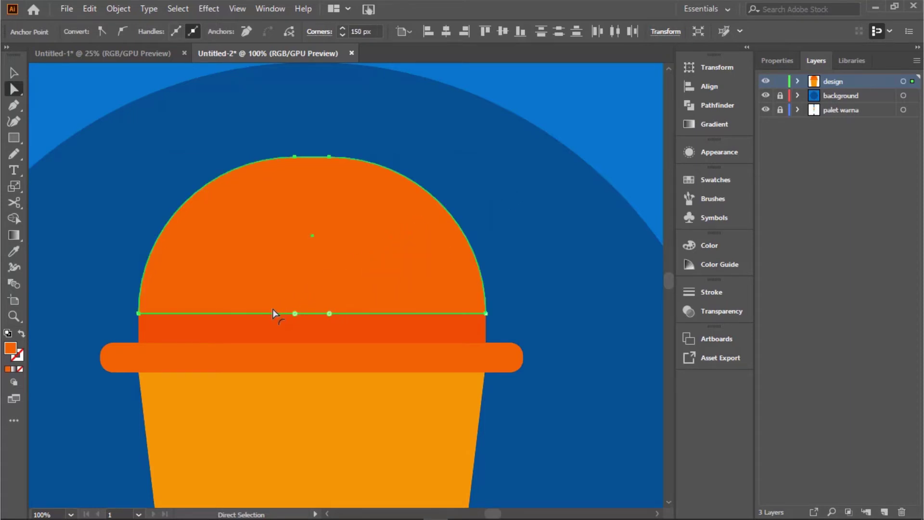
left_click(15, 74)
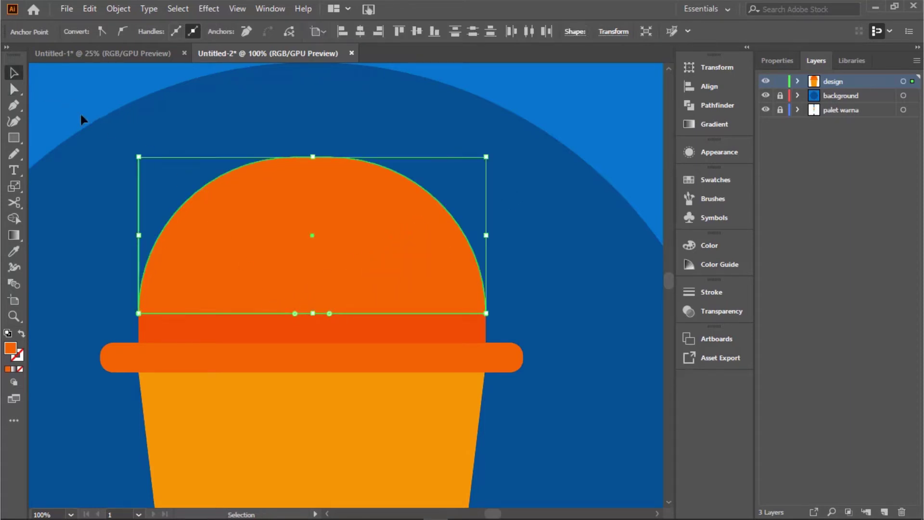
left_click(124, 125)
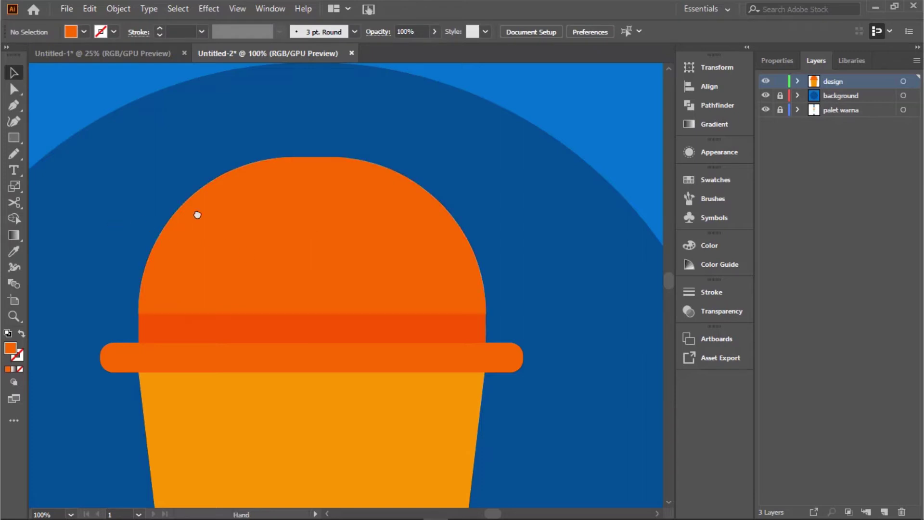
Step: Try to recolour the dome by sampling the turquoise palette circle with the Eyedropper
left_click_drag(196, 213, 630, 165)
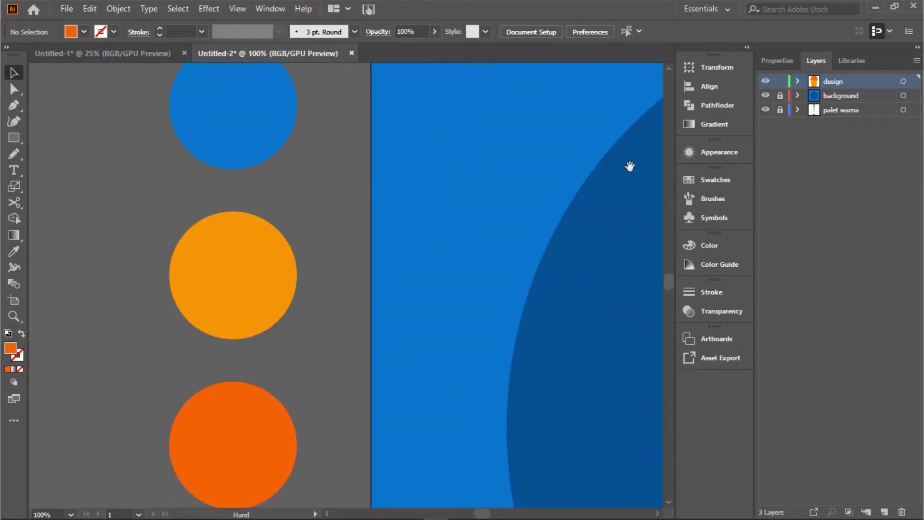
left_click(12, 251)
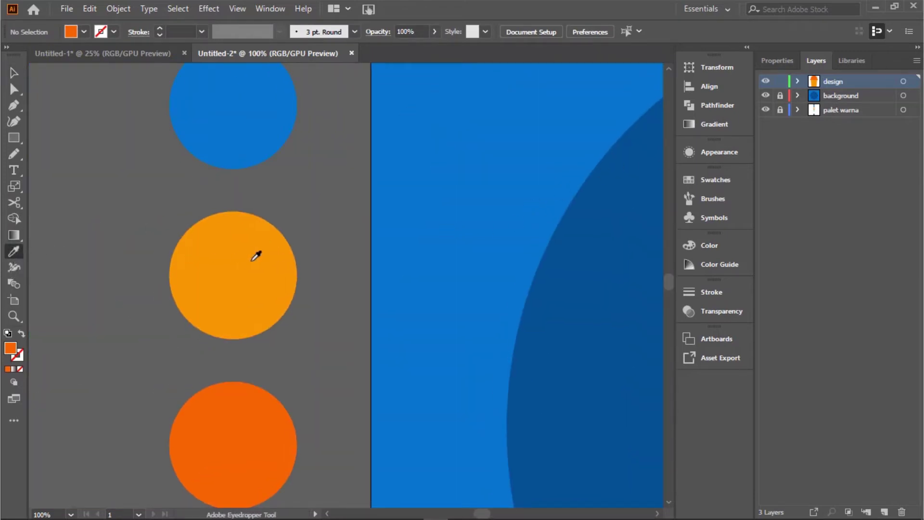
scroll(256, 256, "down", 5)
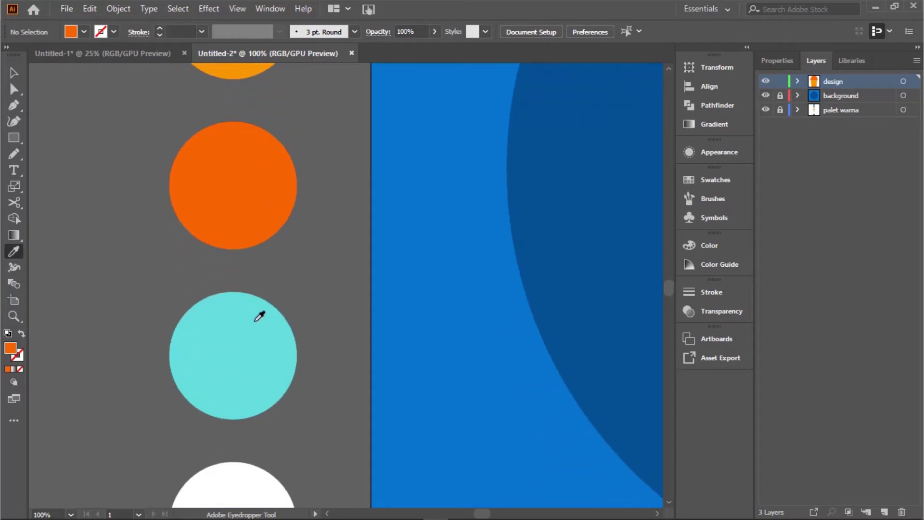
left_click(241, 353)
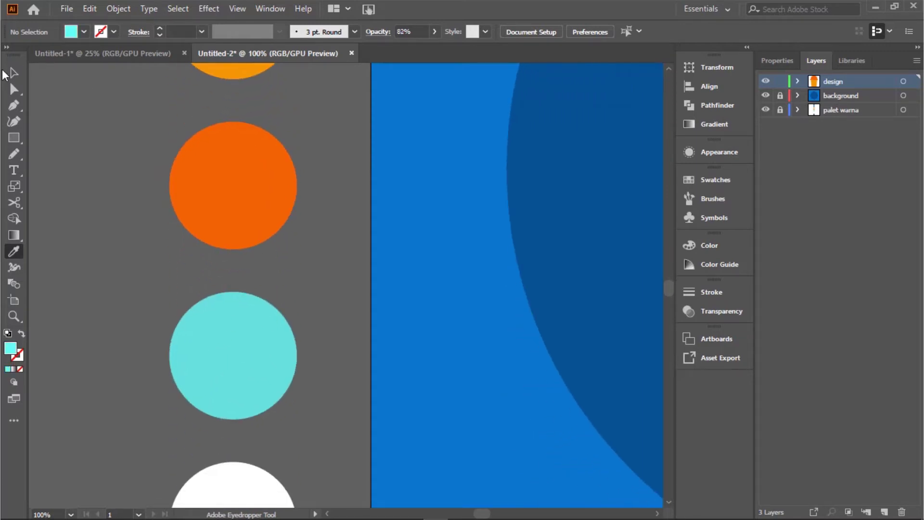
left_click(13, 73)
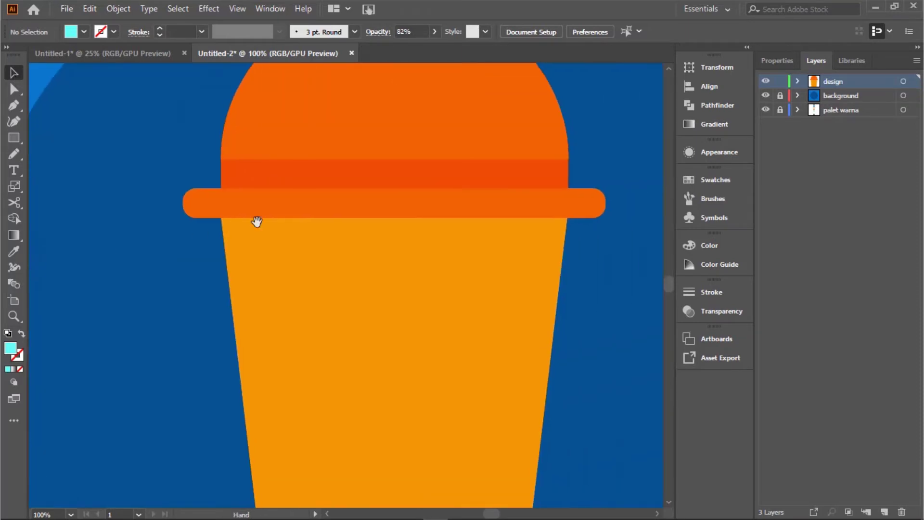
Step: Select the dome, fill it with the turquoise palette colour using the Eyedropper, and deselect it
scroll(255, 220, "up", 3)
left_click(442, 167)
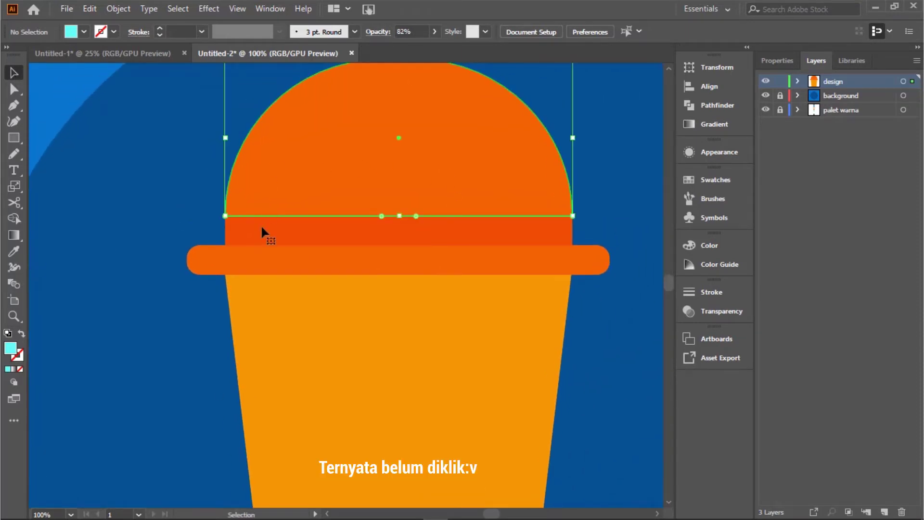
scroll(268, 243, "down", 3)
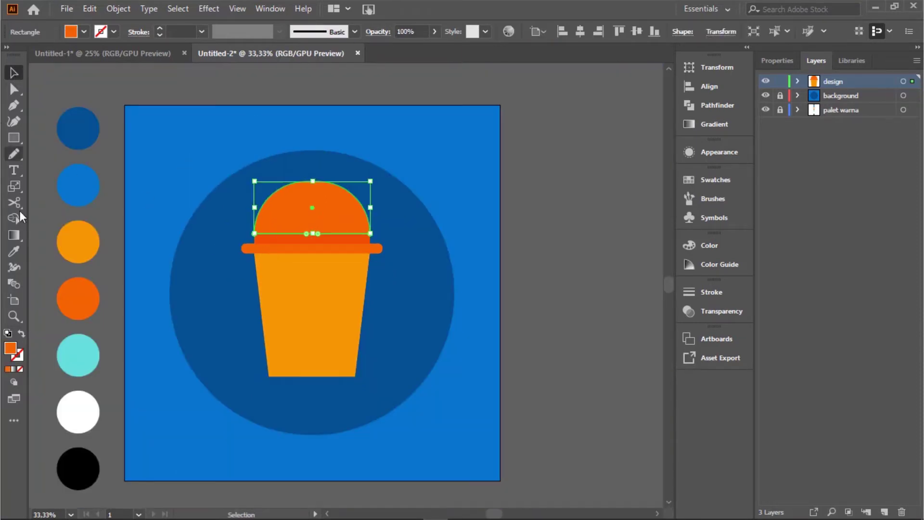
left_click(15, 251)
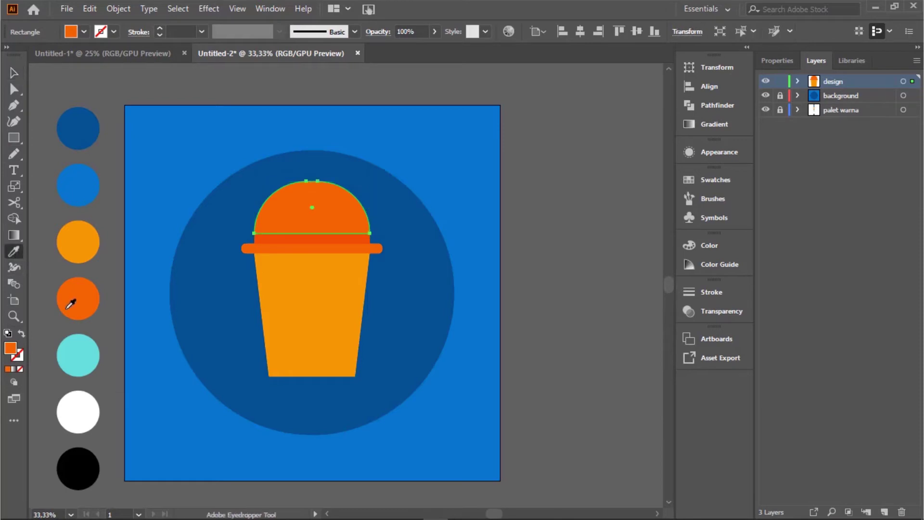
left_click(85, 356)
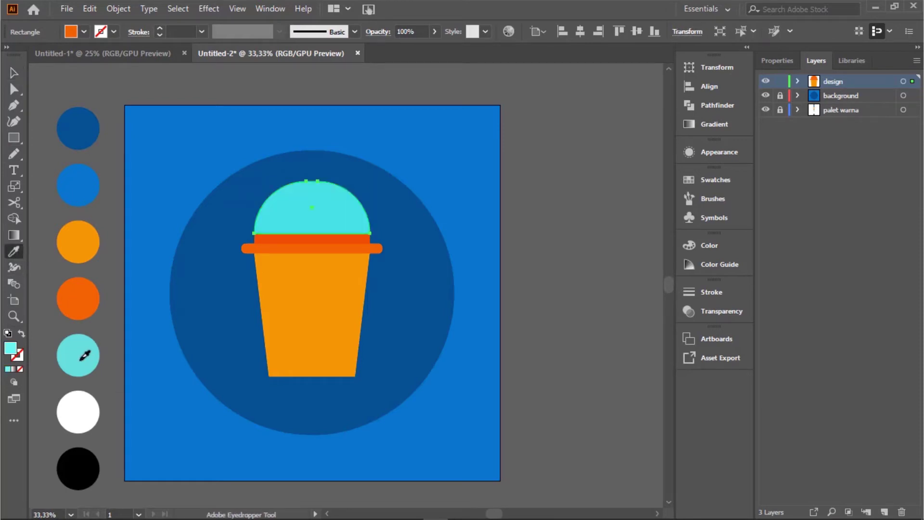
left_click(14, 71)
left_click(535, 234)
Step: Select the dome, both lid bars and the cup body together, move them slightly down within the dark blue circle, and deselect them
scroll(327, 202, "up", 2)
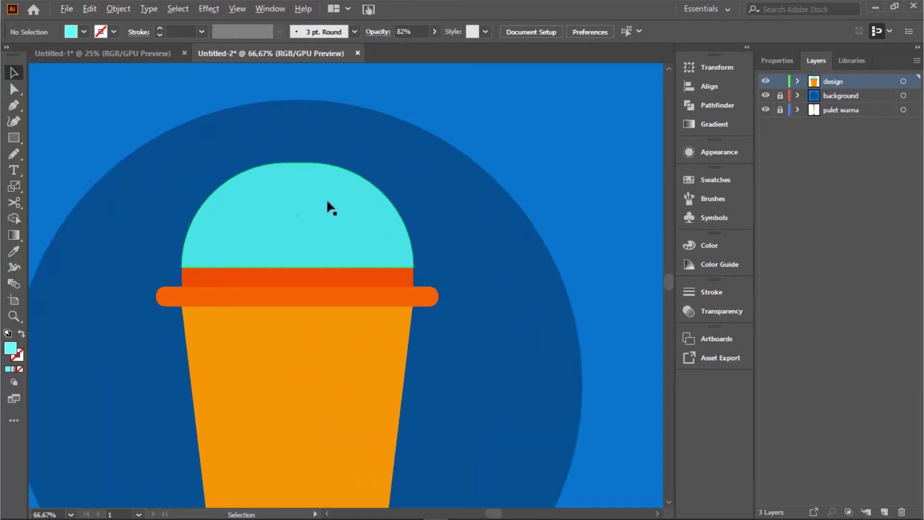
left_click(327, 202)
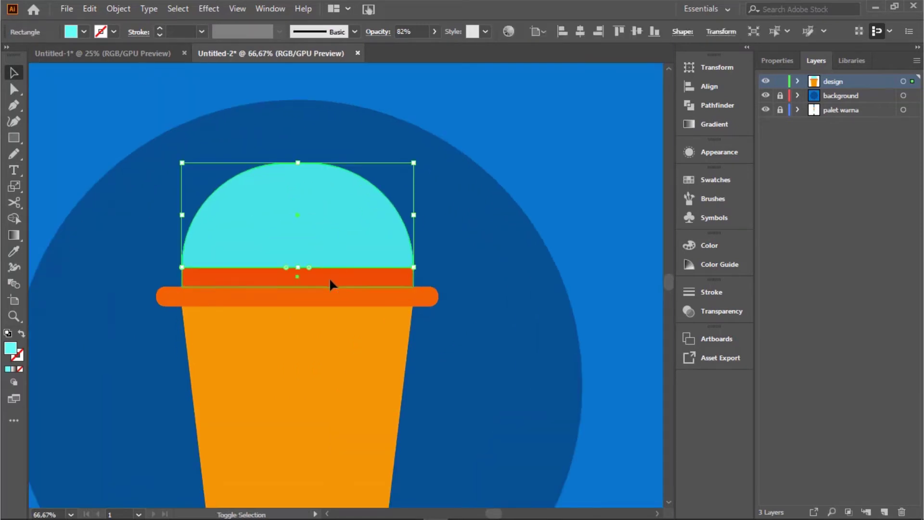
left_click(331, 279, "shift")
left_click(332, 302, "shift")
left_click(329, 336, "shift")
scroll(330, 286, "down", 2)
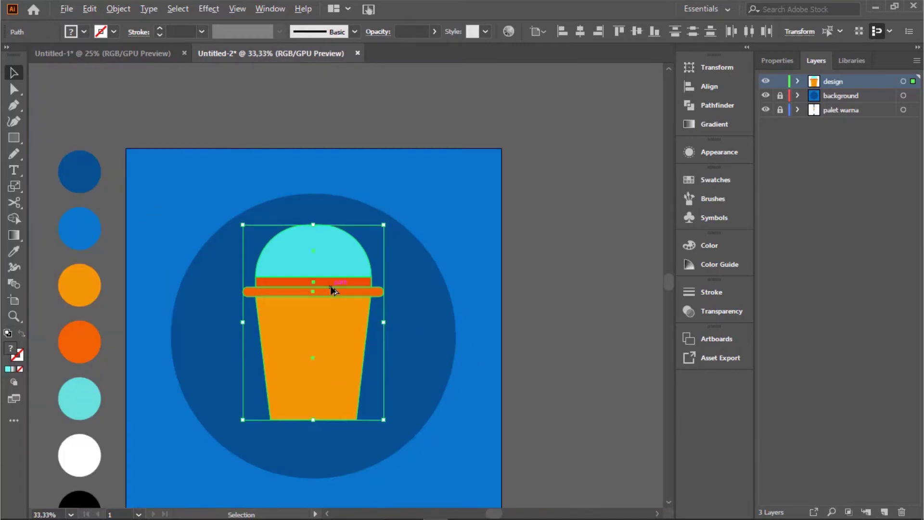
scroll(315, 363, "down", 1)
scroll(315, 362, "up", 1)
left_click_drag(336, 337, 338, 355)
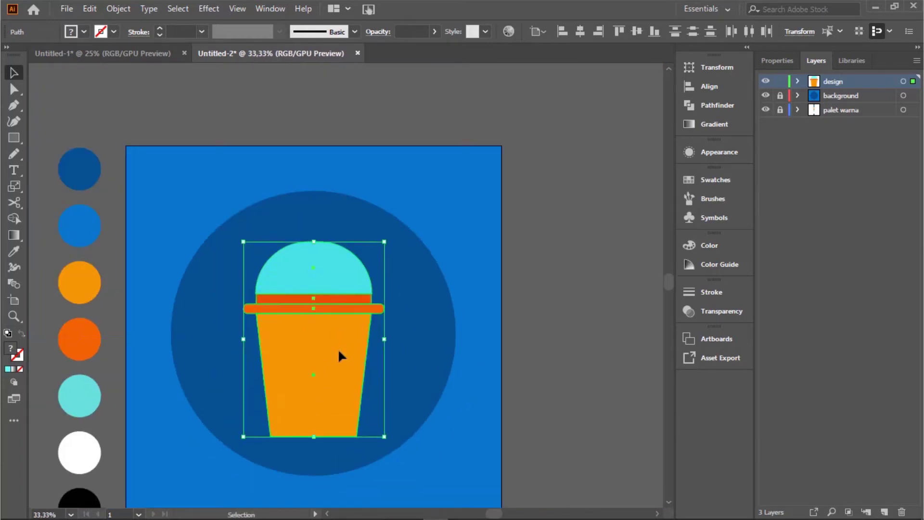
left_click(560, 263)
Step: Copy the orange cup body, paste it in front, and move the duplicate onto the empty canvas right of the artboard
scroll(322, 264, "up", 2)
scroll(342, 264, "up", 1)
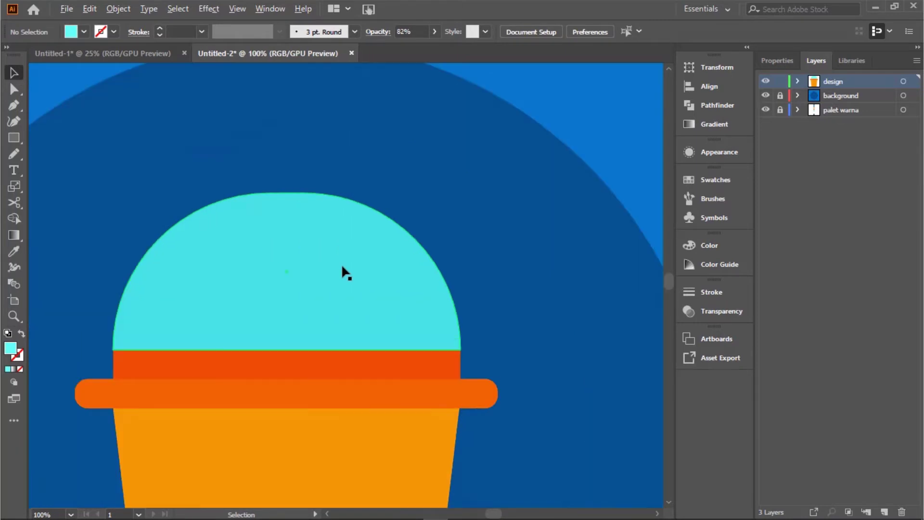
scroll(345, 250, "down", 4)
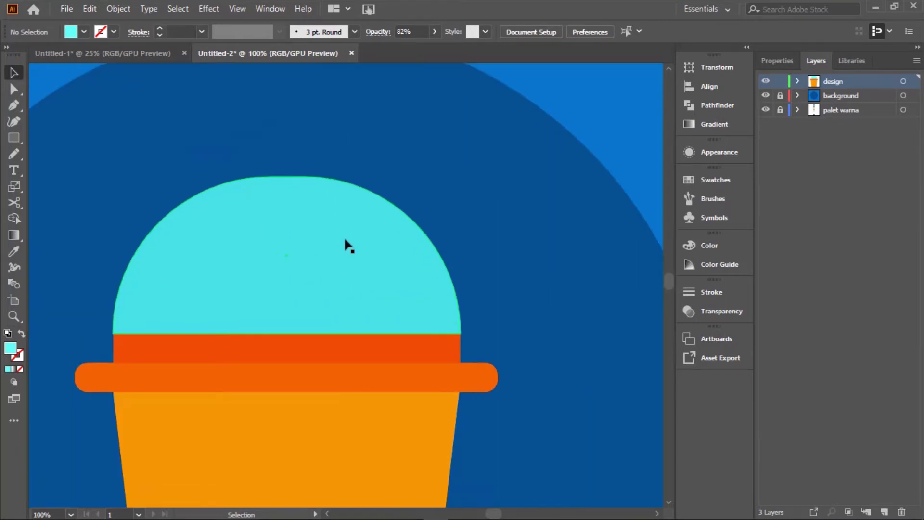
left_click(350, 306)
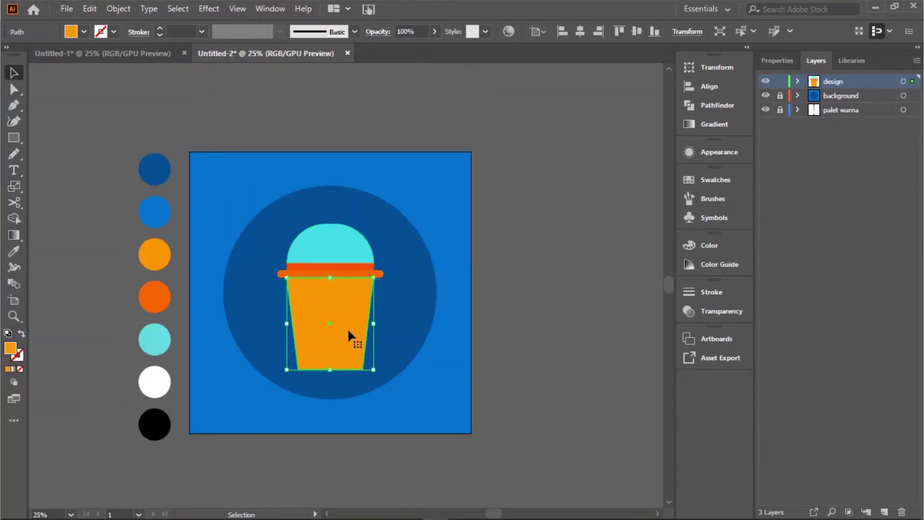
left_click(88, 8)
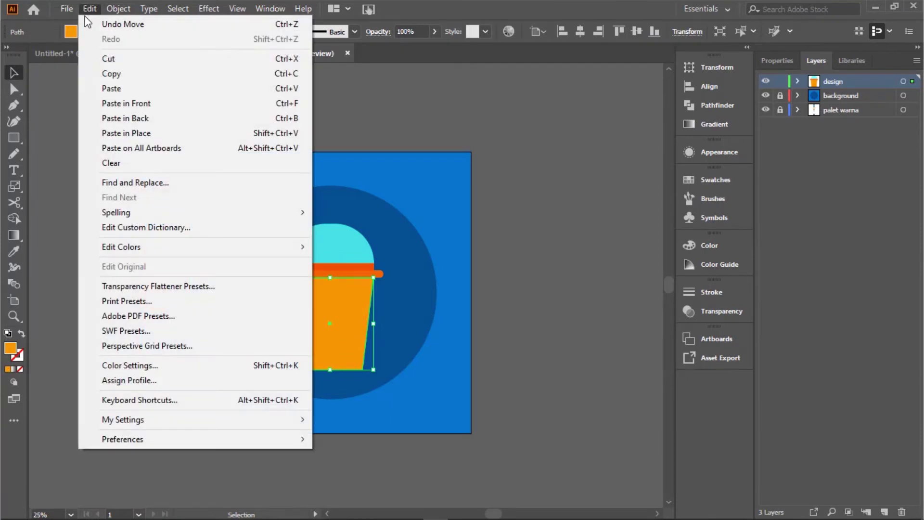
left_click(121, 76)
left_click(90, 8)
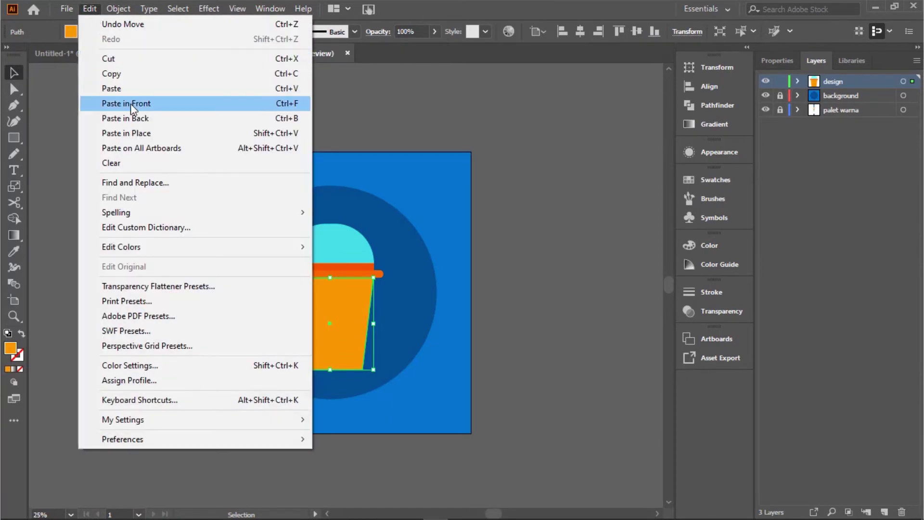
left_click(126, 103)
left_click_drag(335, 309, 537, 331)
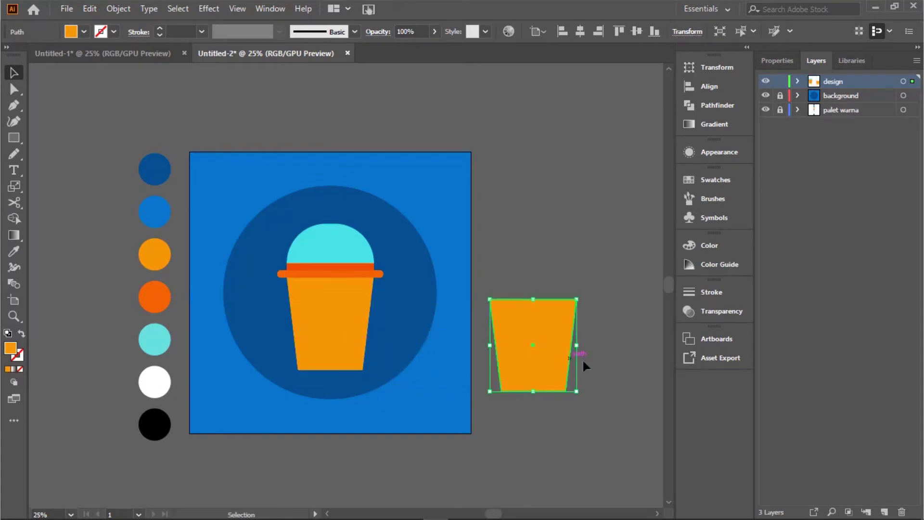
Step: Copy the duplicated cup body, paste it in front, and offset the new copy slightly up and to the left, leaving it deselected
scroll(613, 368, "up", 2)
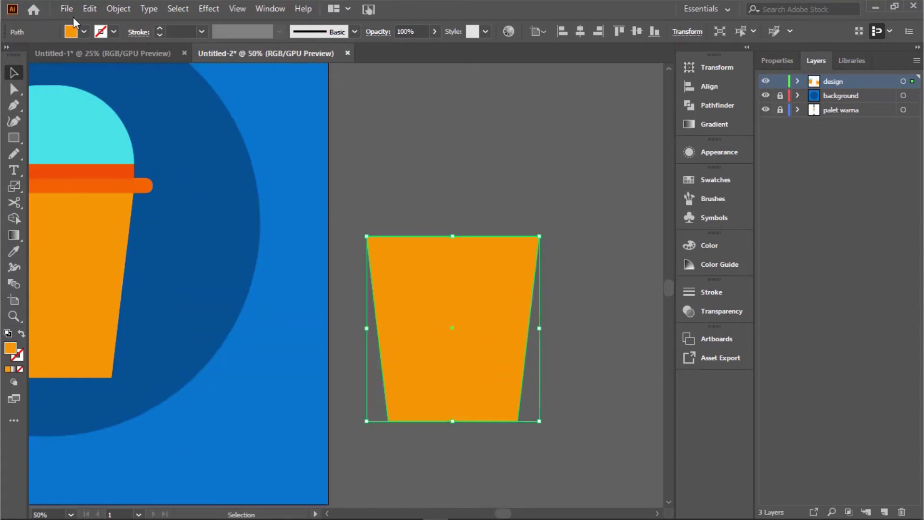
left_click(88, 10)
left_click(108, 74)
left_click(88, 10)
left_click(130, 97)
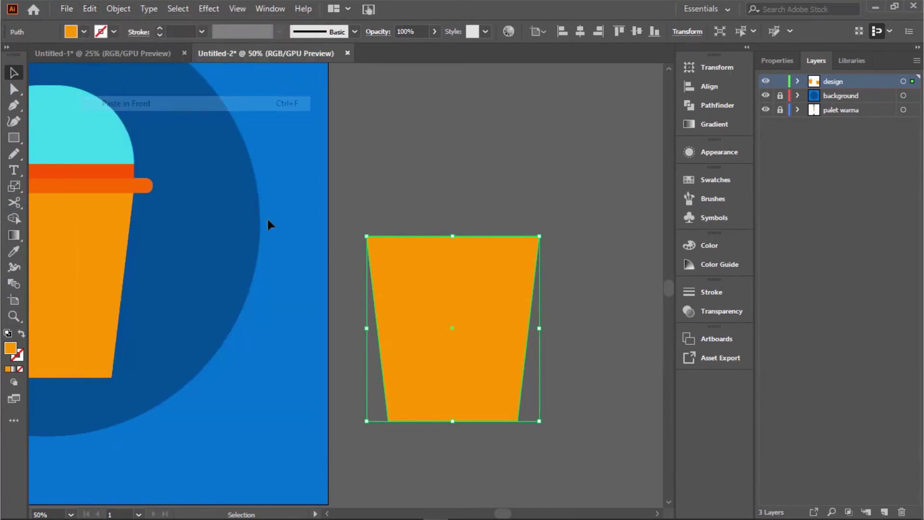
left_click_drag(474, 340, 465, 334)
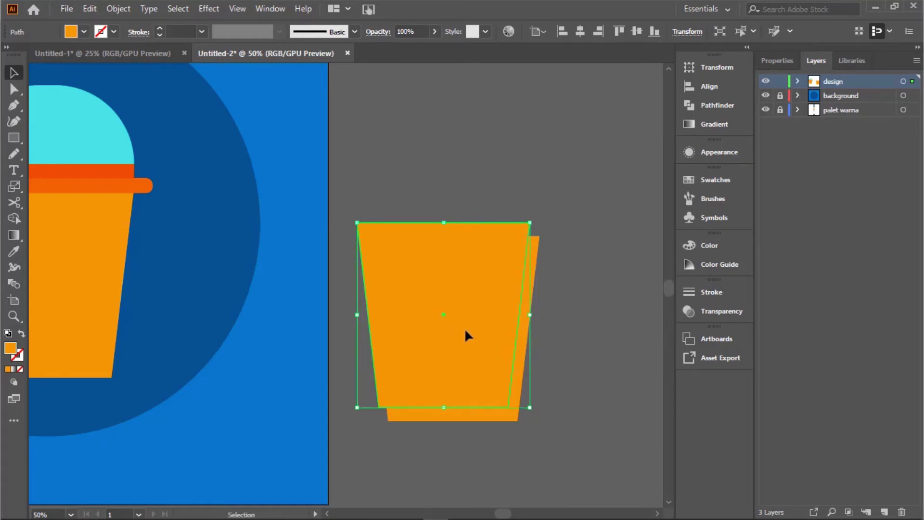
left_click(568, 333)
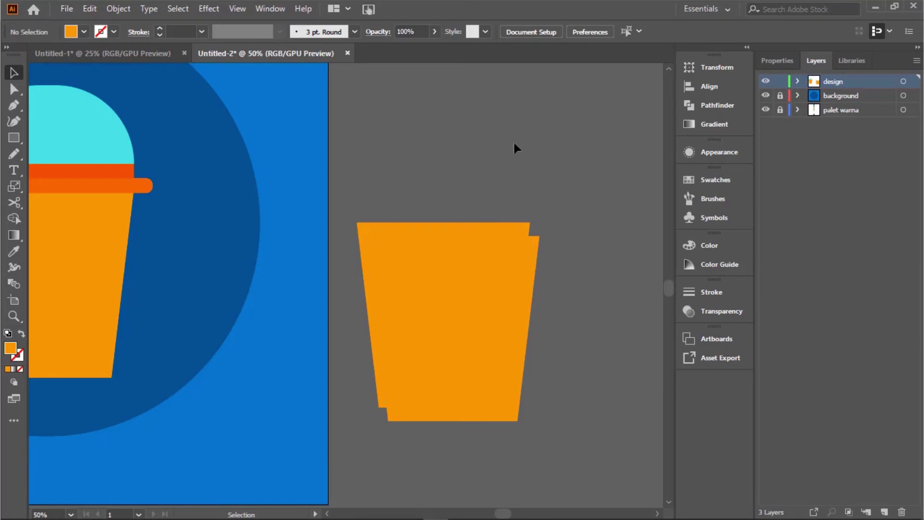
Step: Subtract the front cup copy from the one behind with Pathfinder Minus Front, leaving an L-shaped strip, and deselect it
key("ctrl+a")
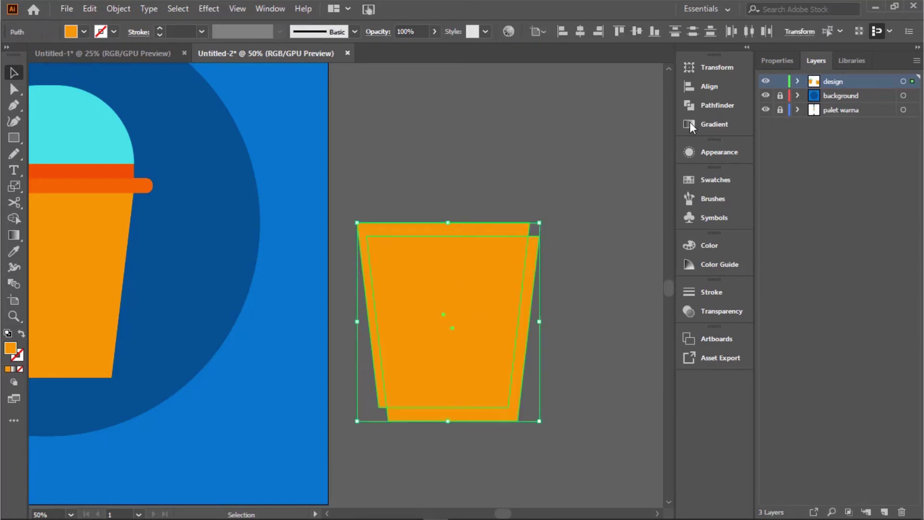
left_click(706, 107)
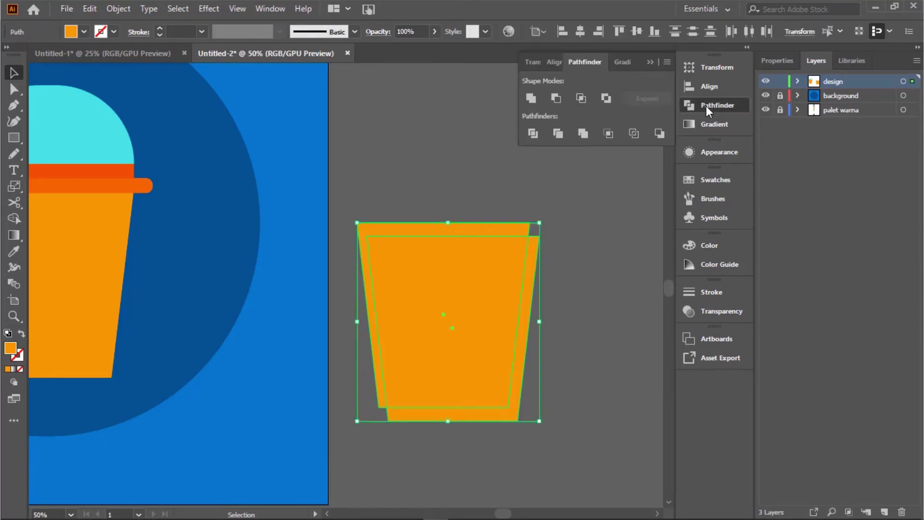
left_click(556, 99)
left_click(590, 273)
Step: Round the inner corner of the L-shaped strip with its live corner control
left_click(514, 405)
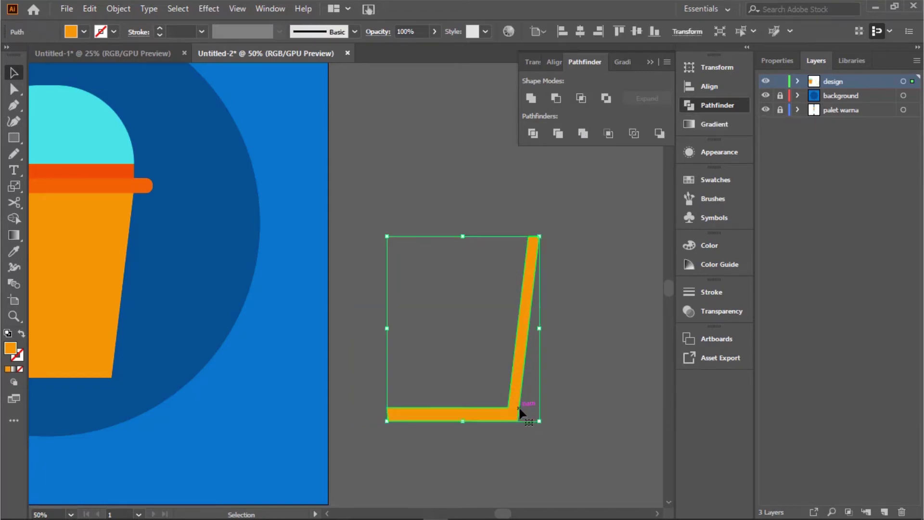
left_click(17, 92)
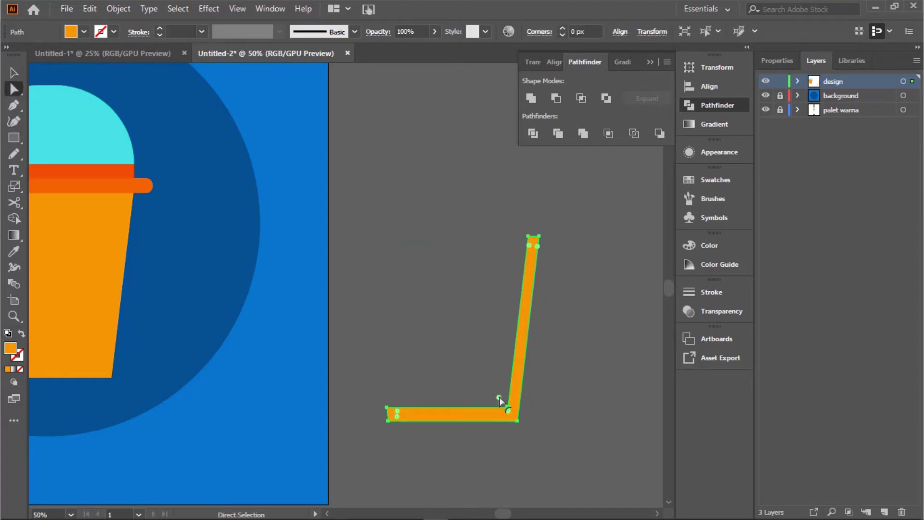
left_click_drag(498, 398, 483, 388)
left_click(11, 72)
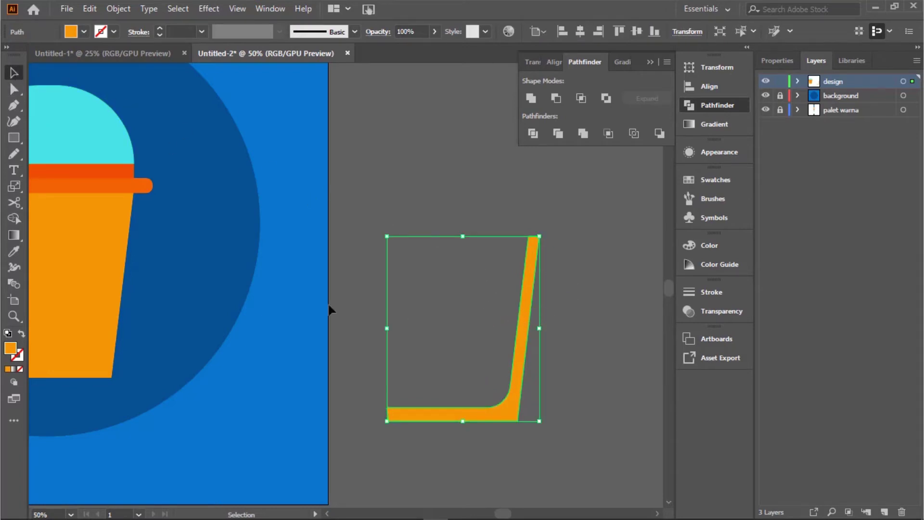
Step: Move the L-shaped strip onto the cup body's right and bottom edges, recolour it with the dark orange palette swatch, and deselect it
left_click_drag(277, 299, 475, 305)
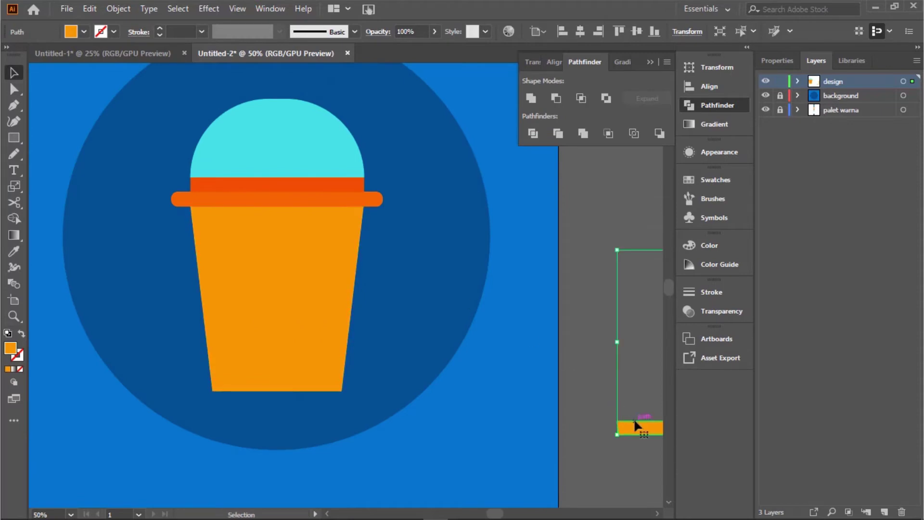
left_click_drag(634, 423, 229, 382)
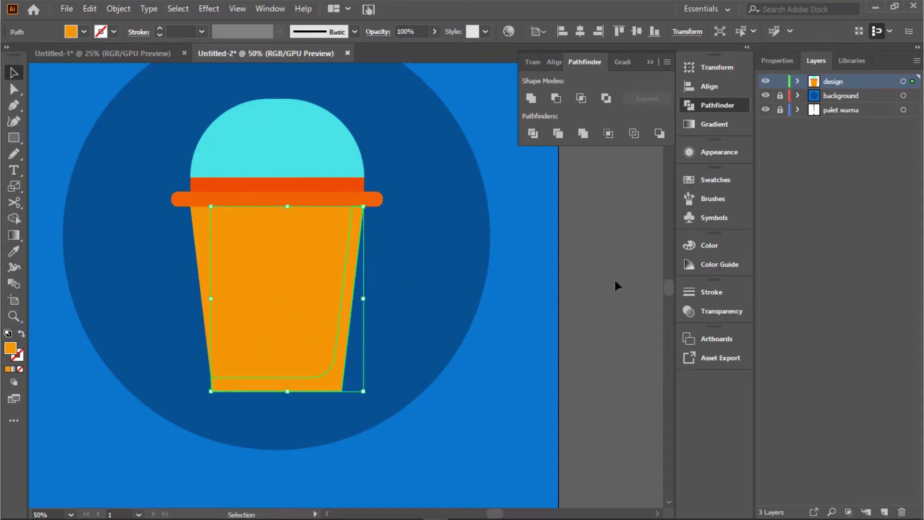
scroll(501, 287, "down", 1)
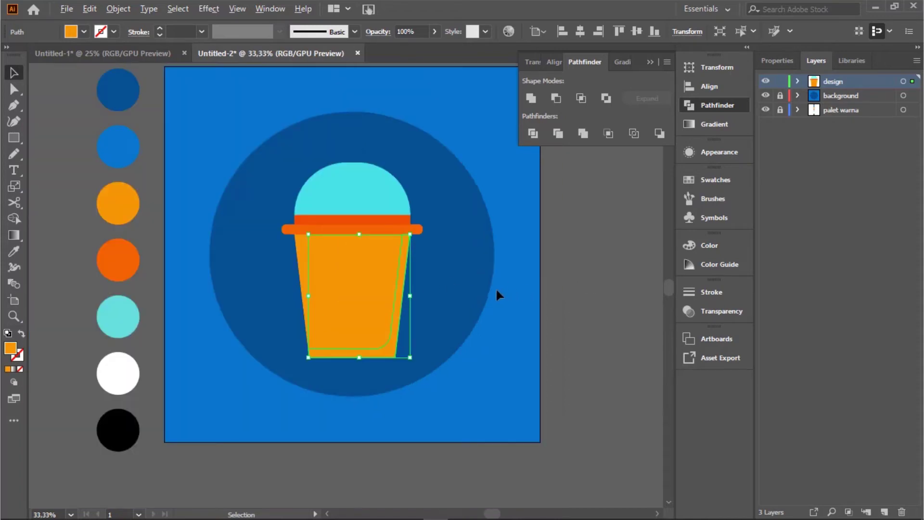
left_click(14, 251)
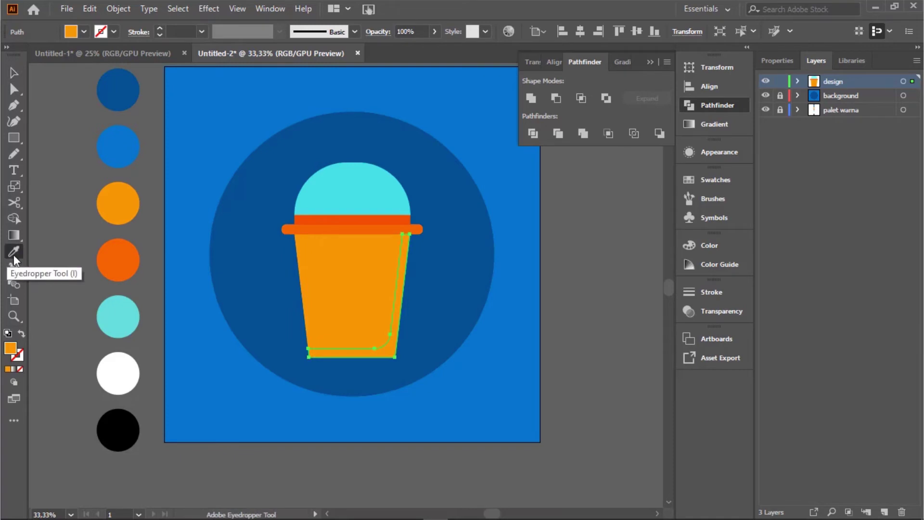
left_click(108, 259)
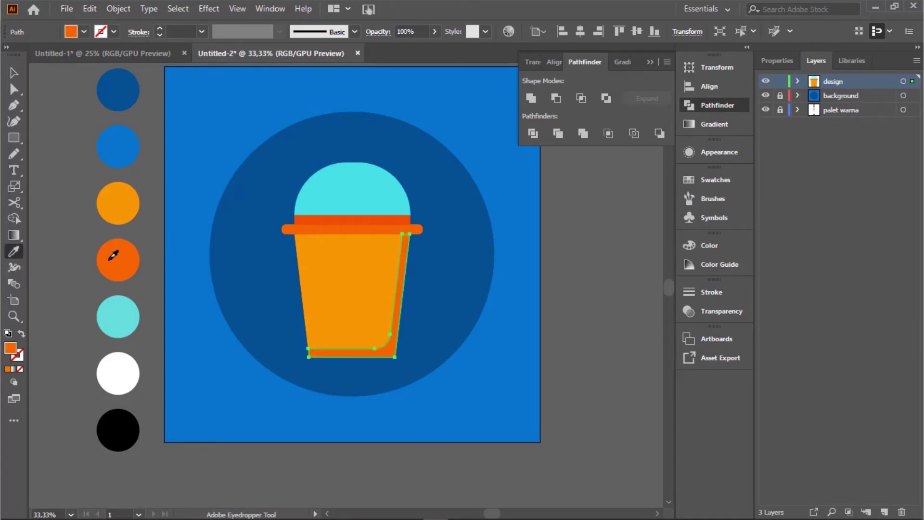
key("v")
left_click(59, 140)
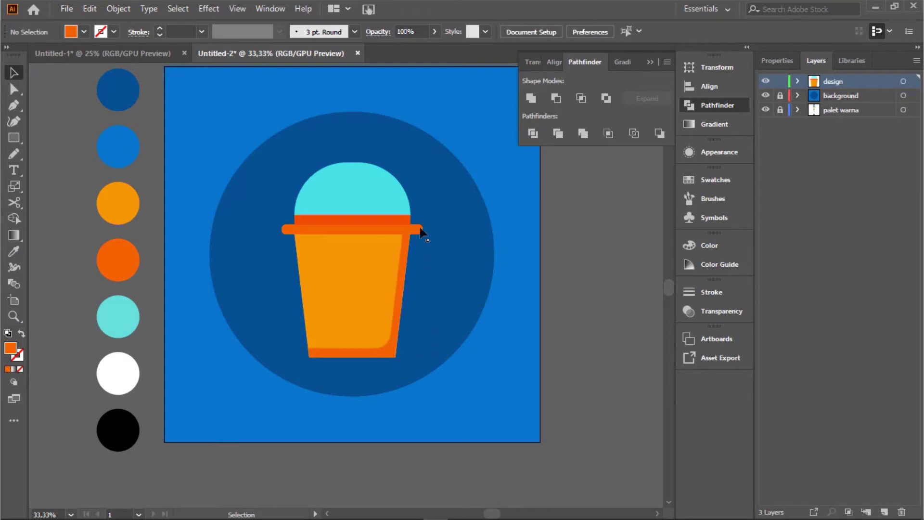
Step: Draw a thin horizontal rectangle above the upper right of the turquoise dome
scroll(384, 188, "up", 1)
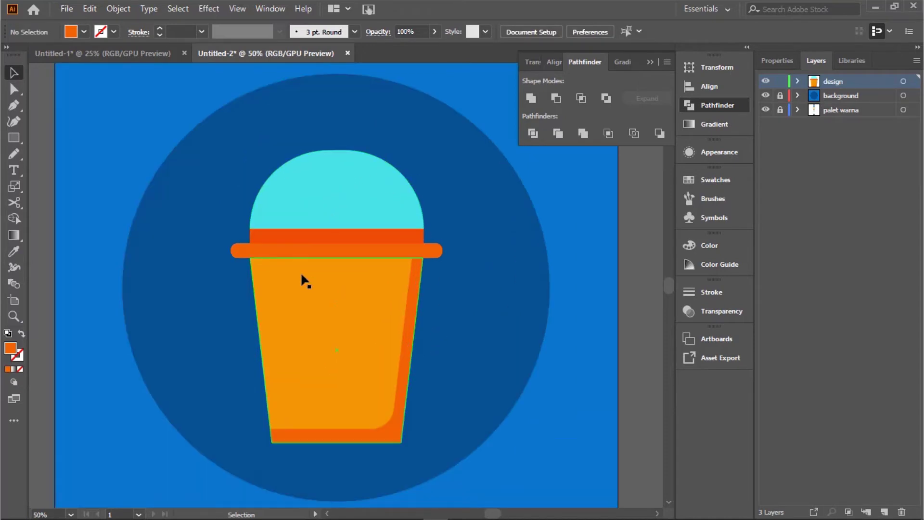
scroll(347, 116, "up", 1)
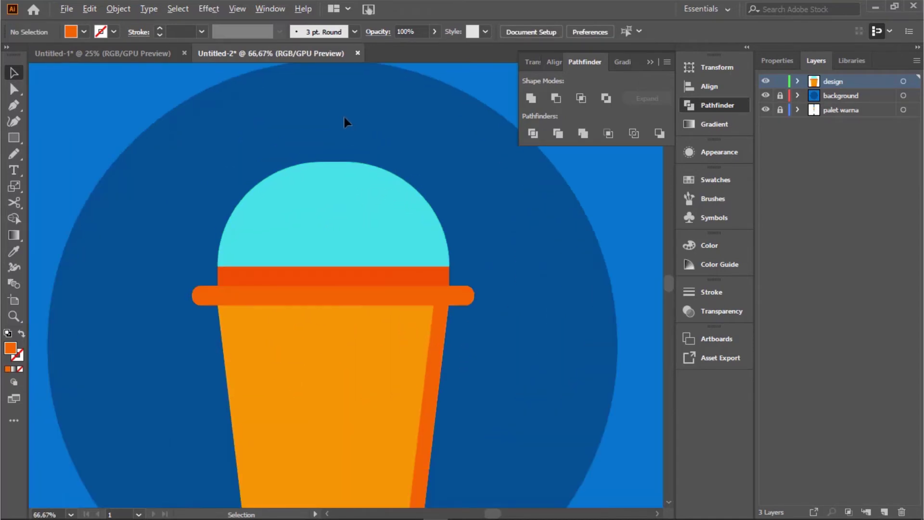
left_click(14, 137)
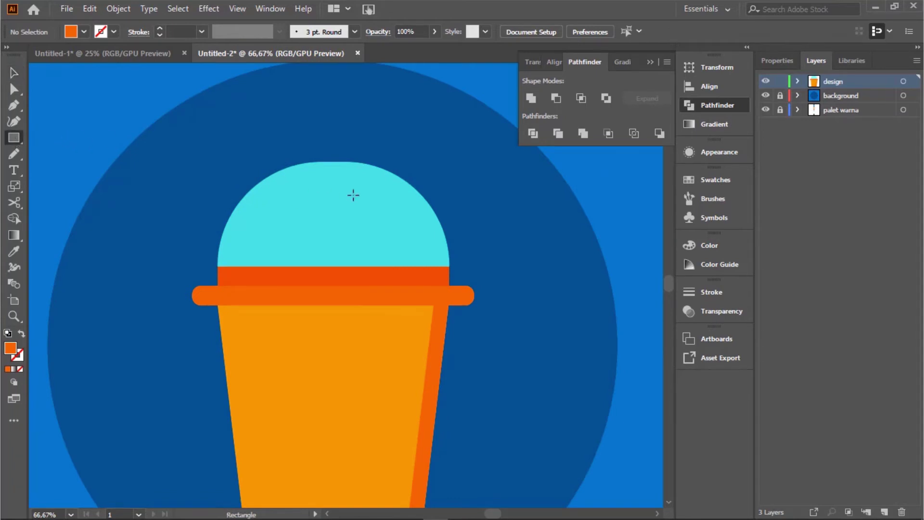
left_click_drag(397, 120, 516, 136)
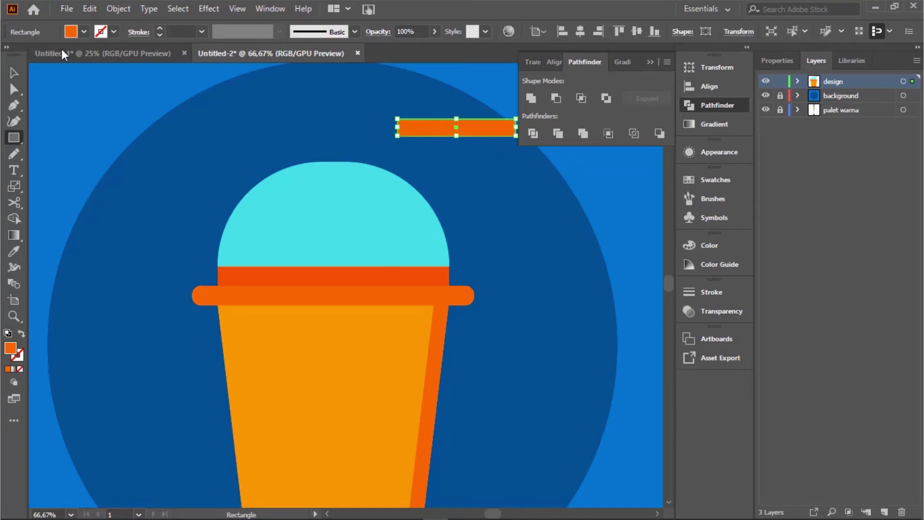
left_click(10, 72)
Step: Fill the thin rectangle with the palette's white using the Eyedropper, and move it higher, to the upper right of the dark blue circle
key("ctrl+minus")
key("ctrl+minus")
key("ctrl+minus")
key("ctrl+minus")
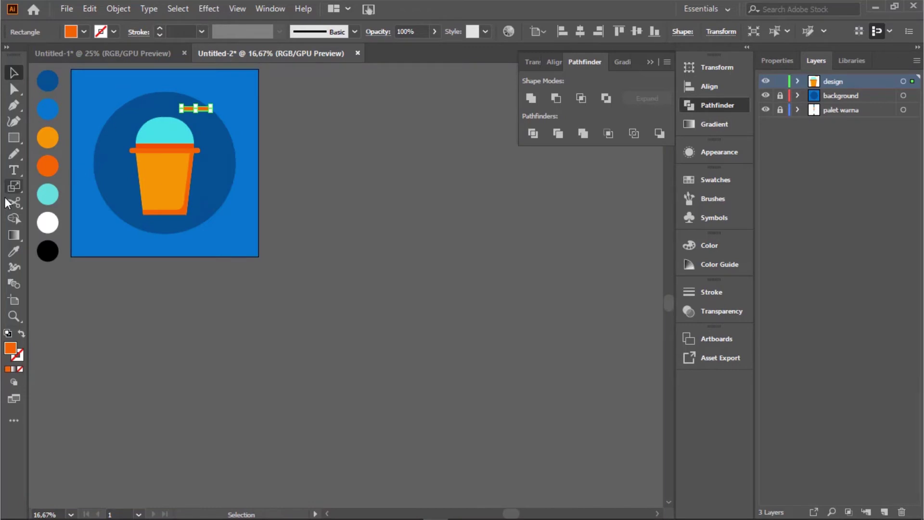
left_click(13, 250)
left_click(48, 223)
left_click(14, 74)
scroll(159, 89, "up", 2)
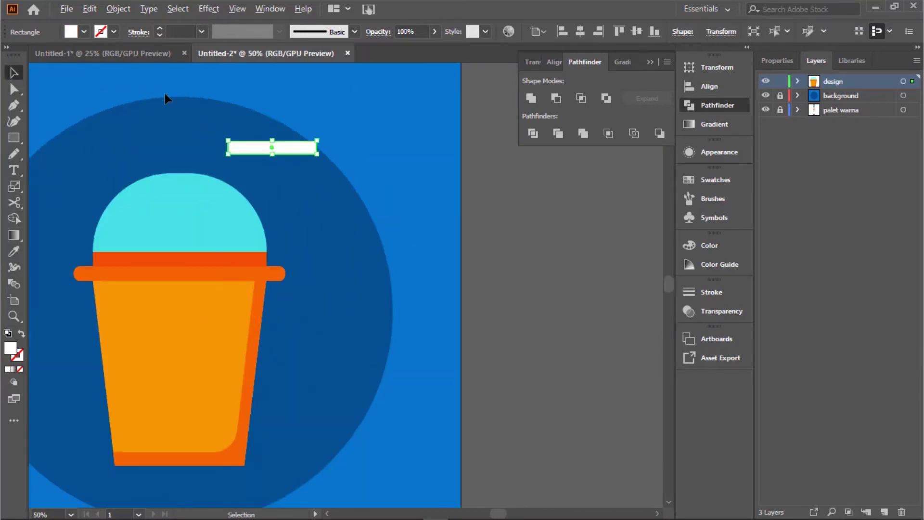
left_click_drag(356, 159, 403, 97)
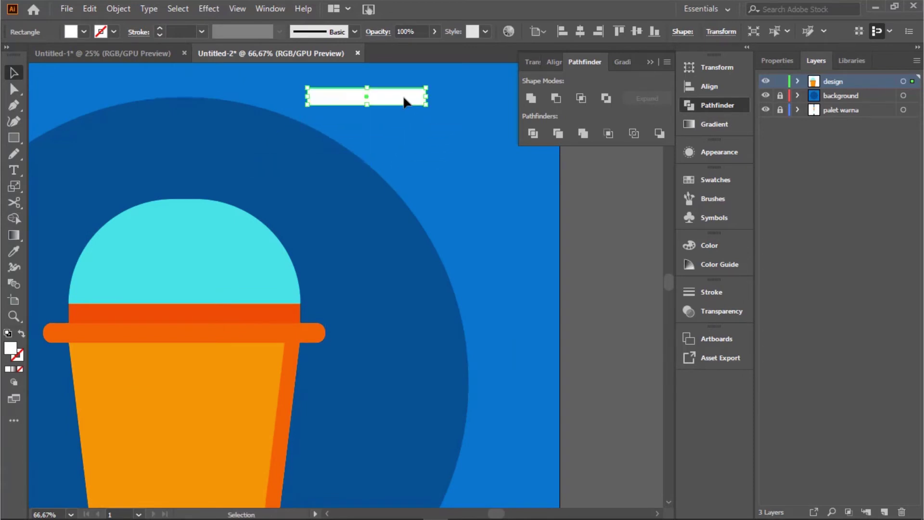
Step: Copy the white bar, paste it in front, rotate the copy diagonally, and align its upper end with the horizontal bar's left end
left_click(85, 7)
left_click(107, 73)
left_click(90, 8)
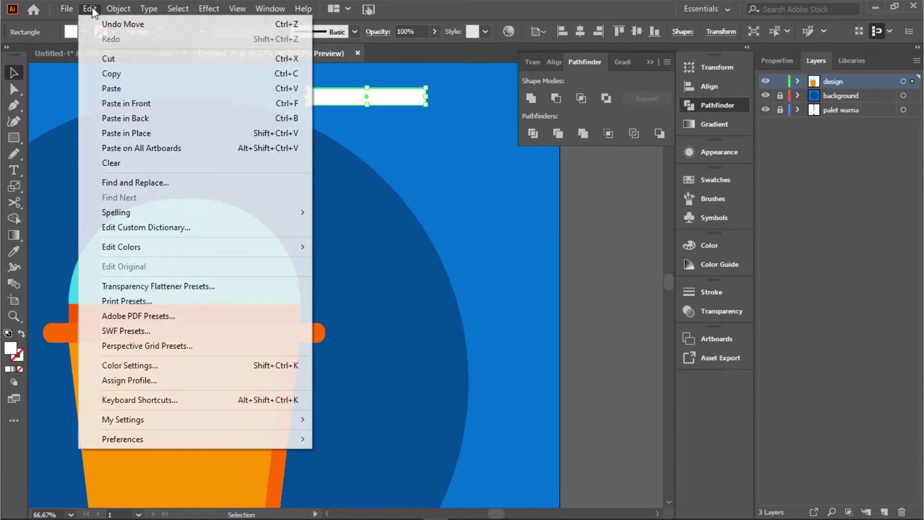
left_click(159, 107)
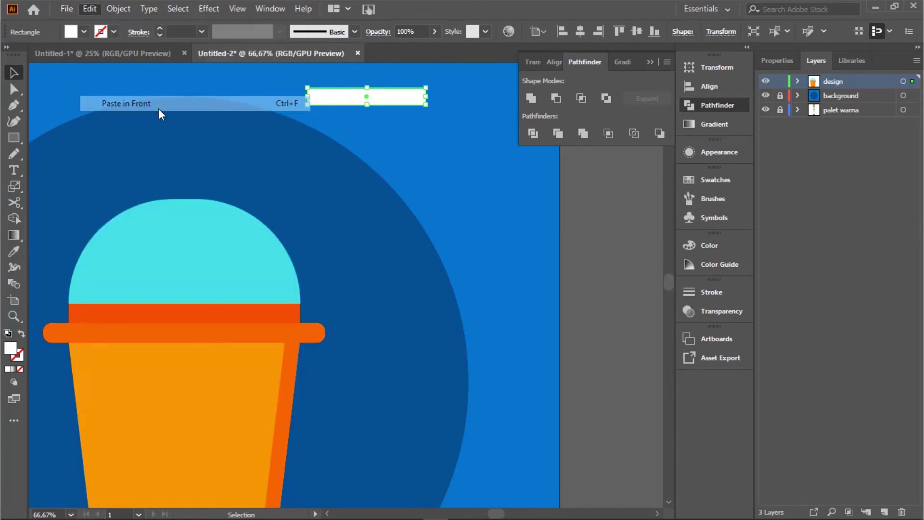
mouse_move(387, 100)
left_mouse_down()
mouse_move(388, 139)
mouse_move(424, 169)
mouse_move(368, 189)
mouse_move(329, 188)
left_mouse_up()
left_click_drag(361, 152, 281, 154)
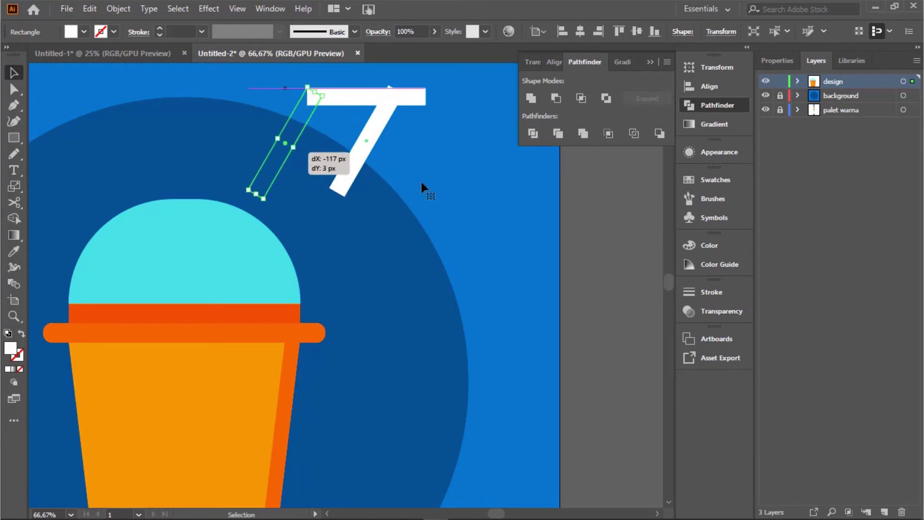
left_click(241, 93)
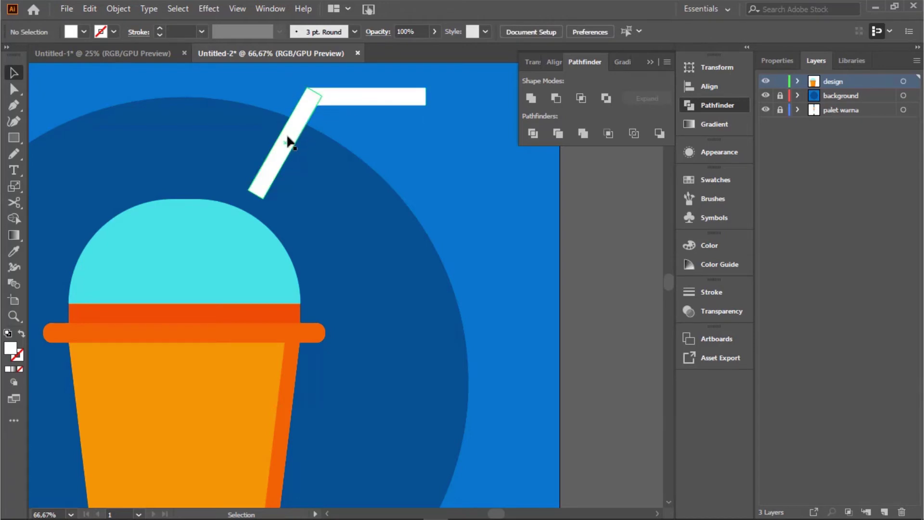
Step: Lengthen the diagonal white bar downward across the dome so its lower end reaches the cup's orange rim
left_click(289, 142)
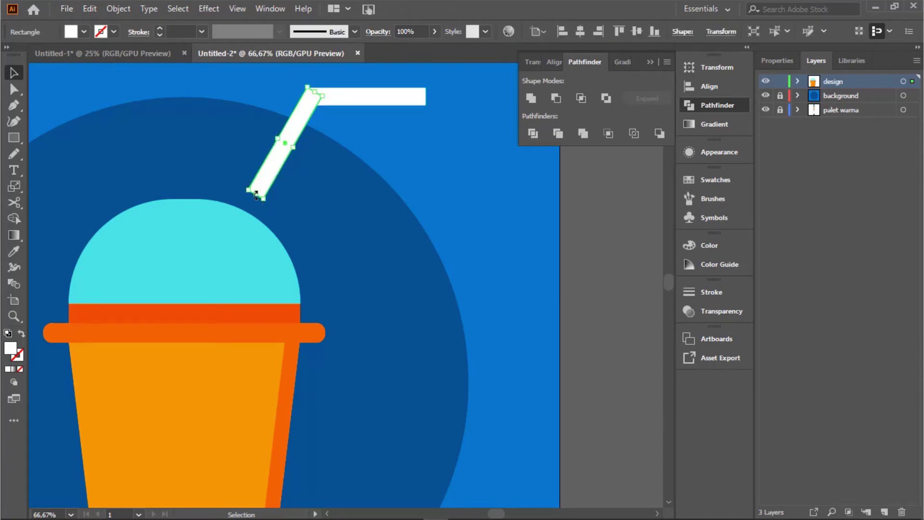
scroll(253, 194, "up", 1)
left_click_drag(258, 194, 122, 375)
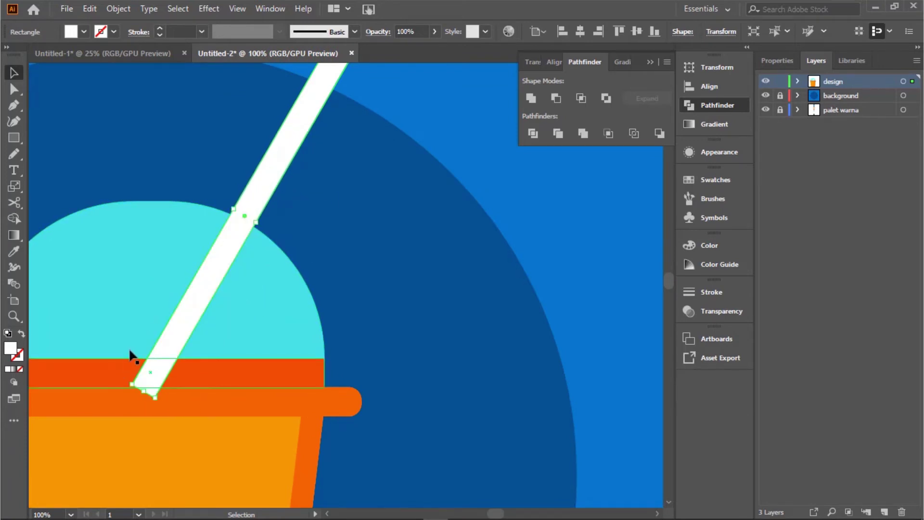
scroll(211, 161, "down", 2)
Step: Group the diagonal and horizontal white bars into one straw, shift it slightly left over the cup, and deselect it
scroll(212, 151, "up", 1)
left_click(331, 90, "shift")
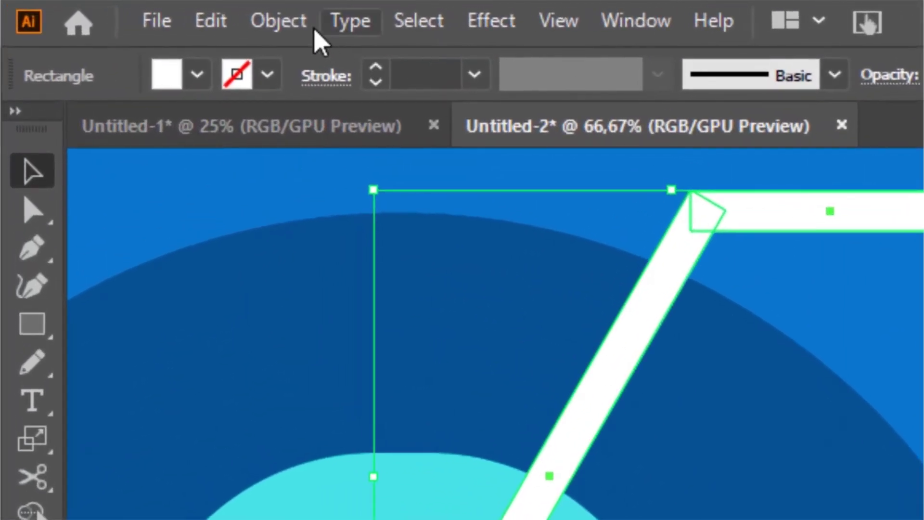
left_click(304, 24)
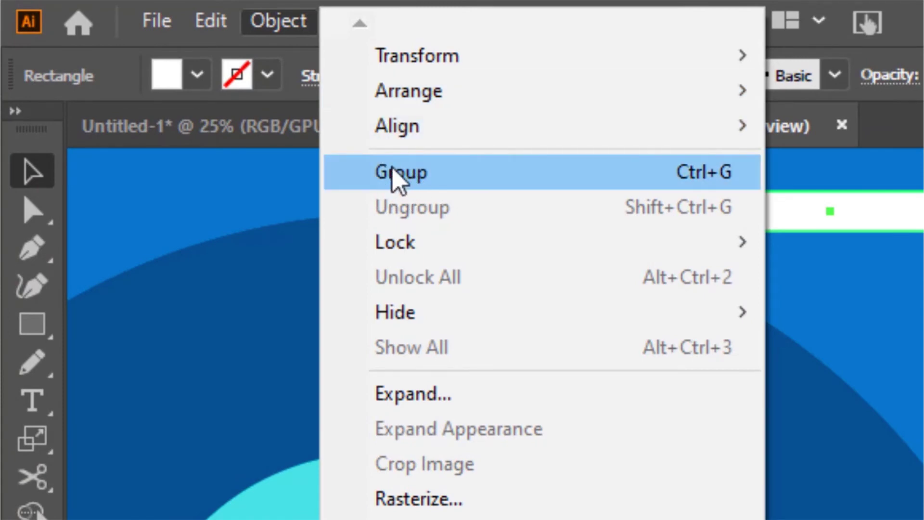
left_click(396, 178)
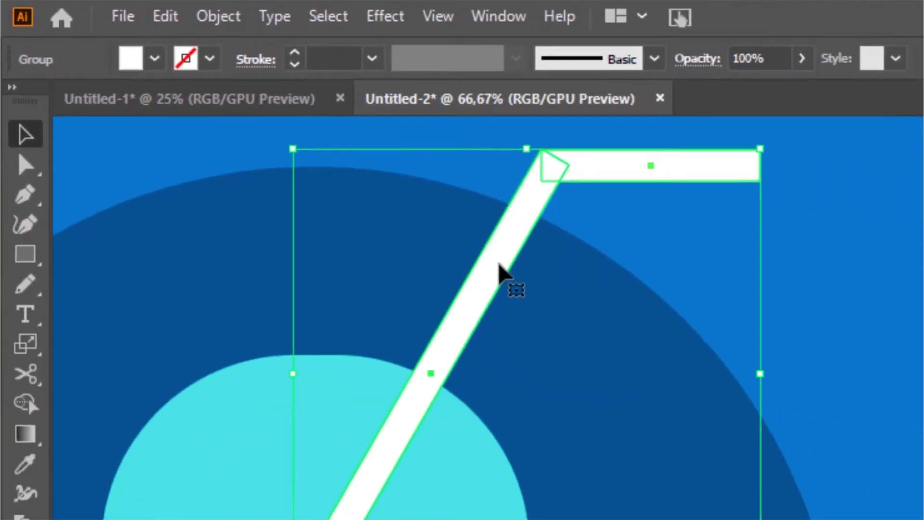
left_click_drag(632, 341, 607, 378)
left_click_drag(262, 162, 253, 153)
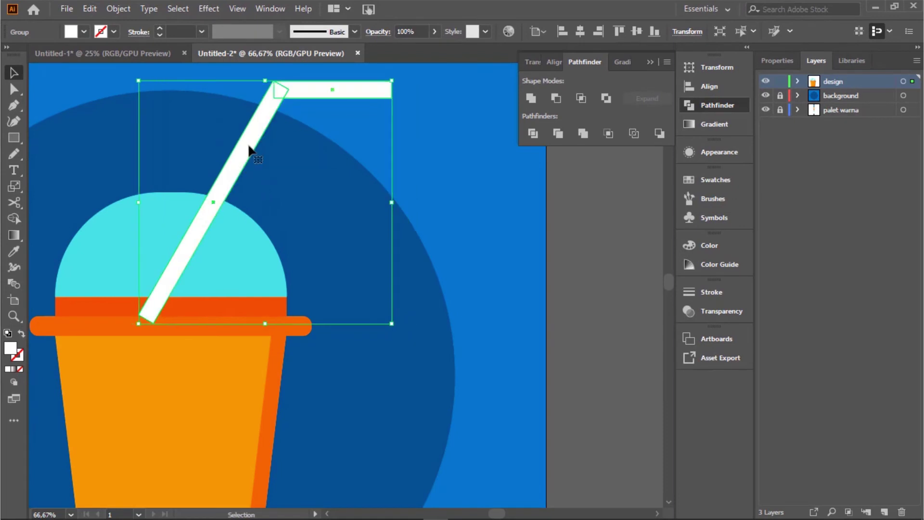
left_click(571, 231)
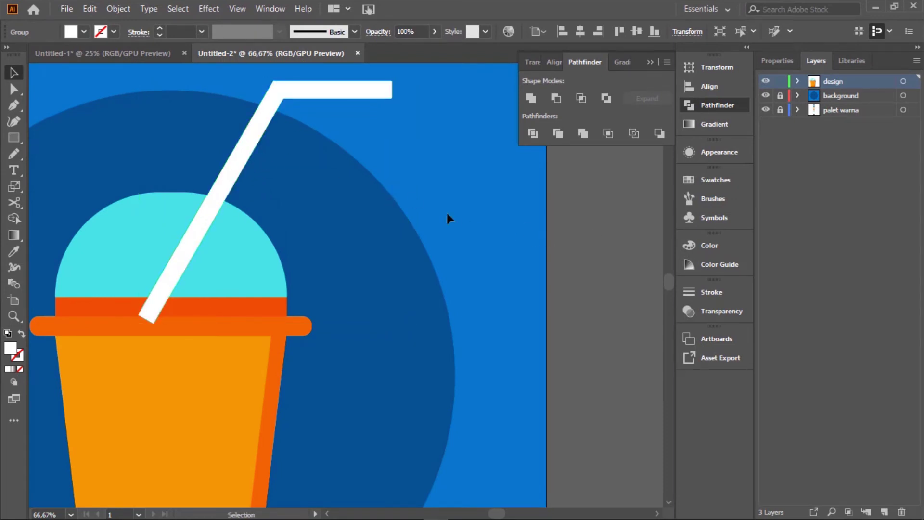
Step: Expand the design layer and move the turquoise dome above the straw group in the stacking order
key("ctrl+minus")
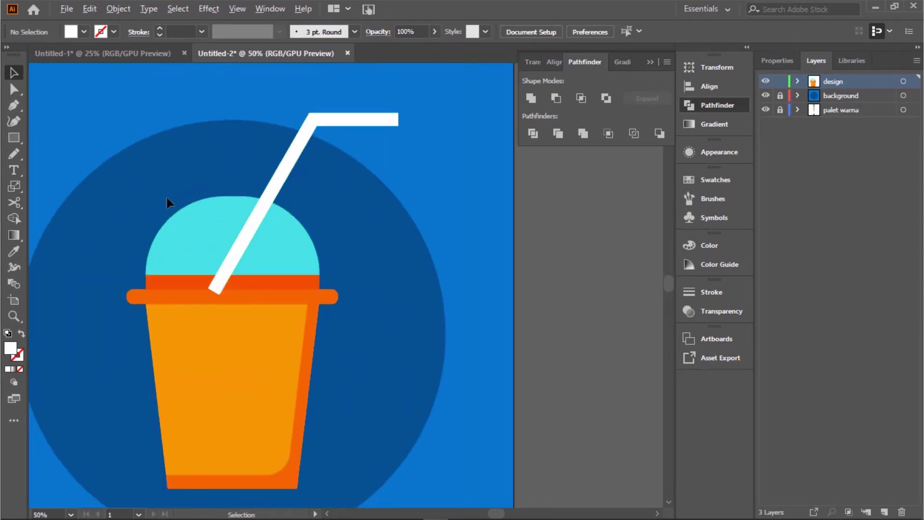
scroll(210, 252, "up", 1)
left_click(298, 240)
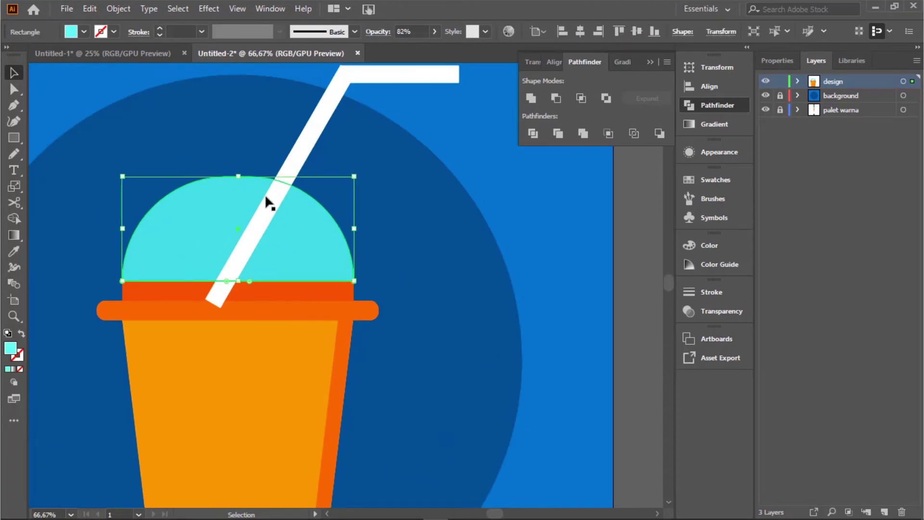
left_click(798, 81)
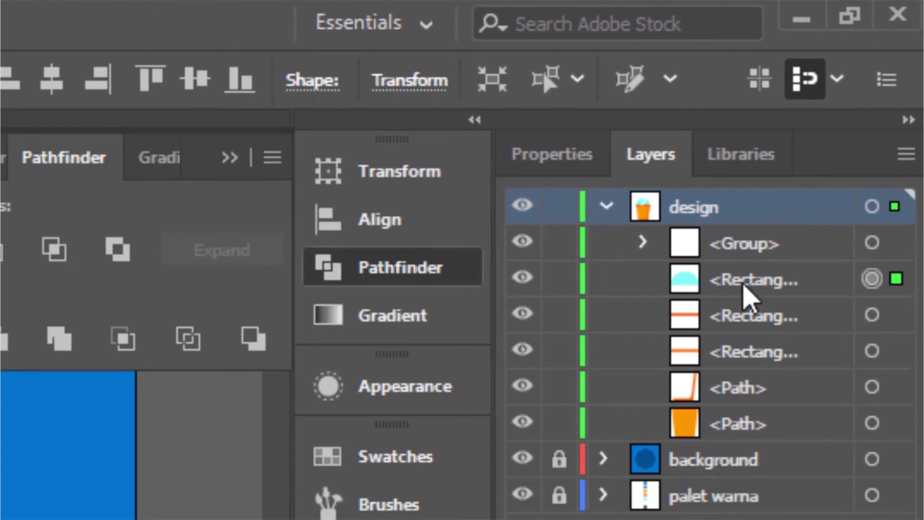
left_click(743, 284)
left_click_drag(718, 288, 714, 239)
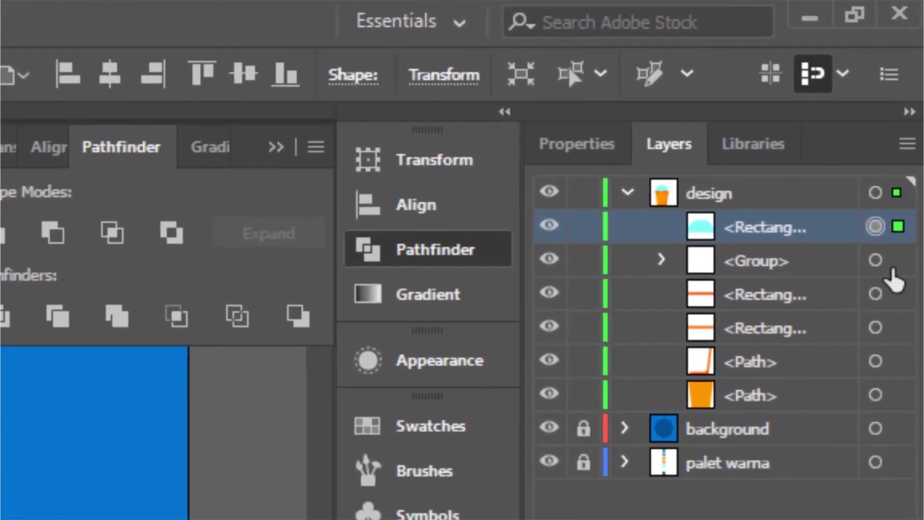
Step: Move the straw group to the bottom of the design layer, beneath the cup body path, and deselect it
left_click(878, 248)
left_click(793, 251)
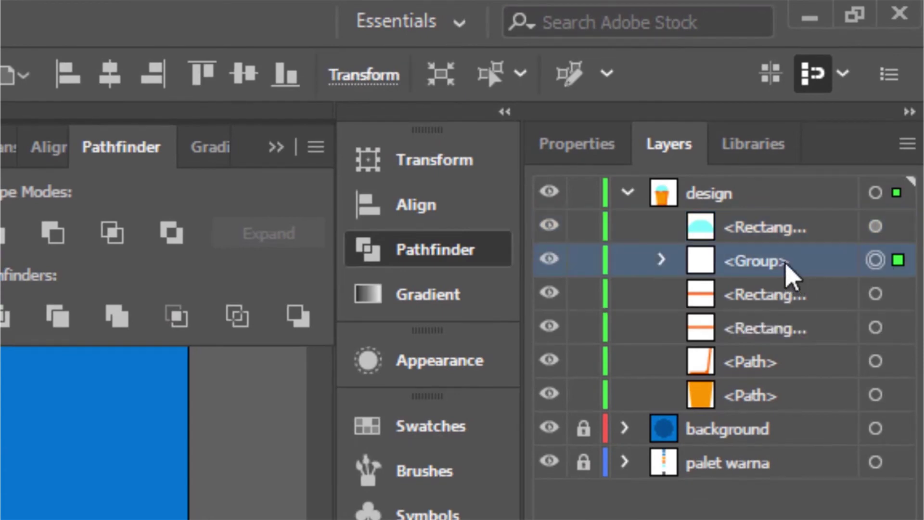
left_click_drag(753, 270, 739, 408)
left_click(241, 454)
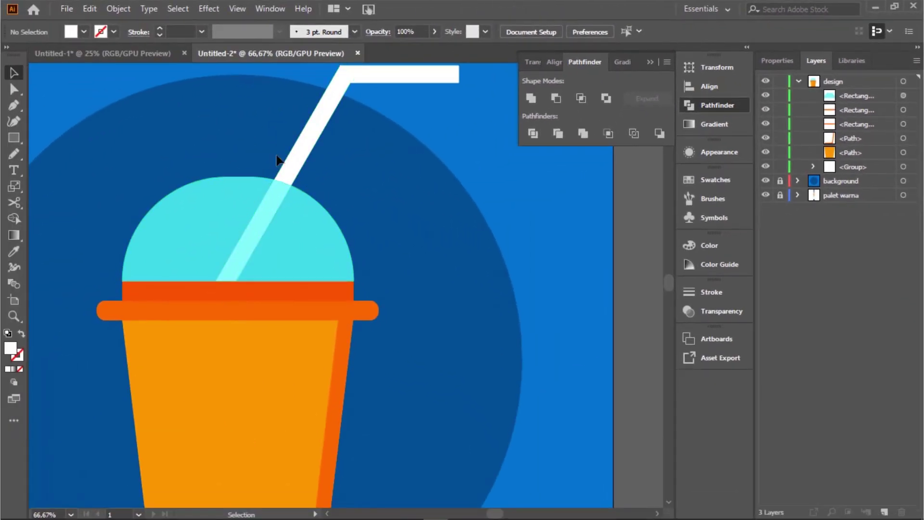
Step: Slide the straw down and slightly left along its slant so less of it rises above the dome, and deselect it
scroll(409, 159, "down", 2)
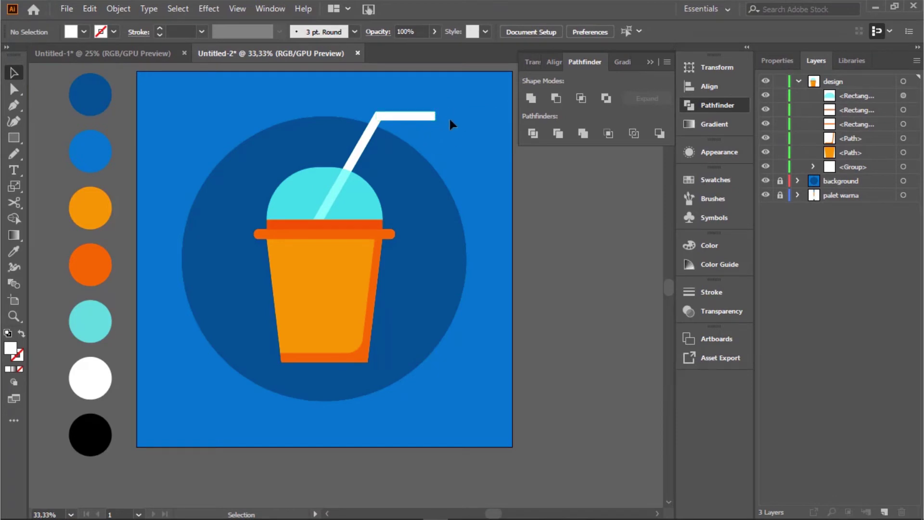
scroll(411, 165, "down", 2)
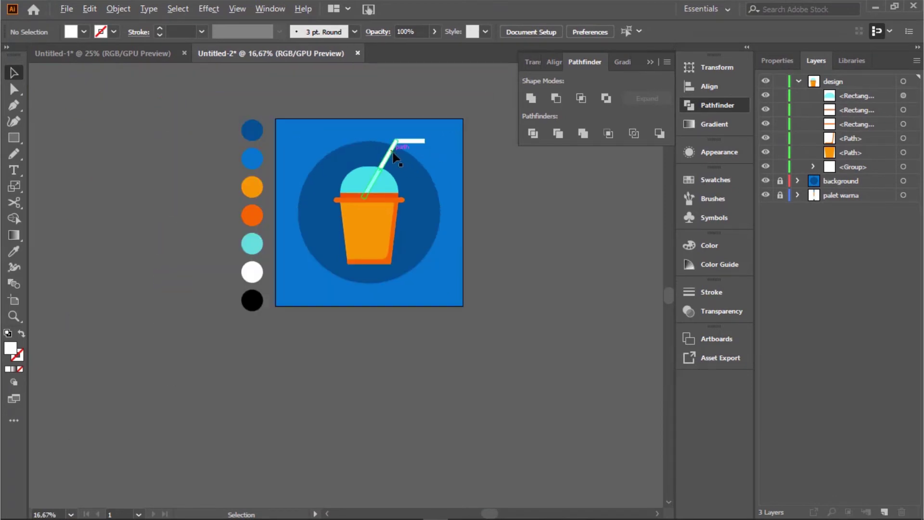
scroll(397, 160, "up", 2)
scroll(393, 154, "up", 2)
left_click(398, 146)
left_click_drag(397, 139, 384, 167)
scroll(385, 170, "down", 2)
left_click(590, 195)
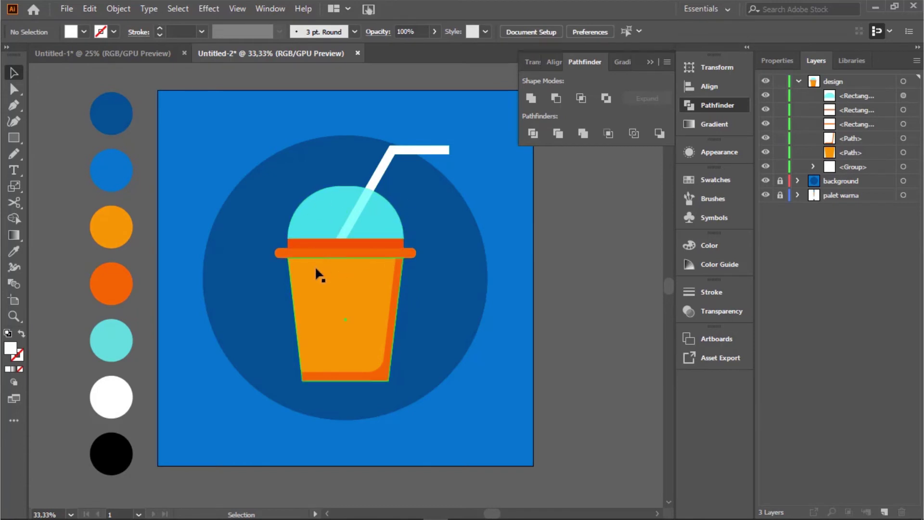
Step: Duplicate the turquoise dome in place, directly in front of the original
scroll(330, 250, "up", 1)
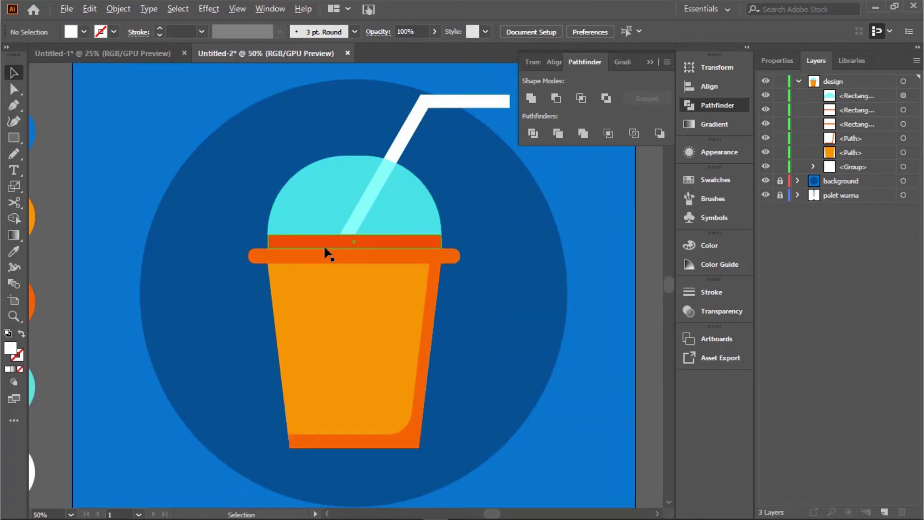
scroll(319, 237, "up", 3)
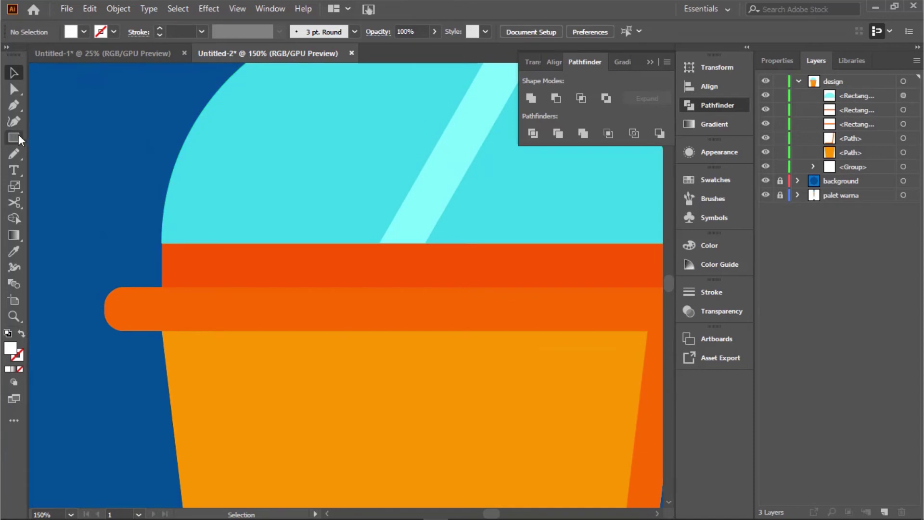
left_click(230, 139)
scroll(293, 77, "down", 3)
scroll(293, 77, "up", 1)
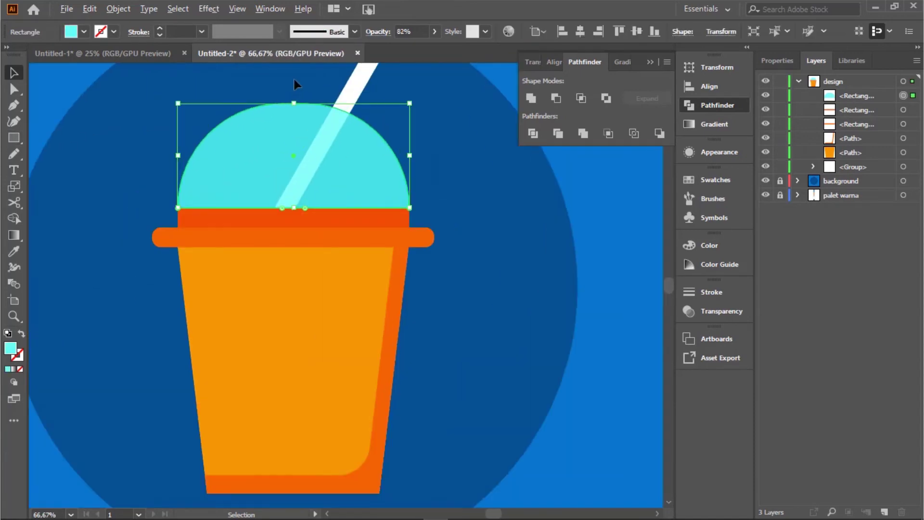
left_click(99, 7)
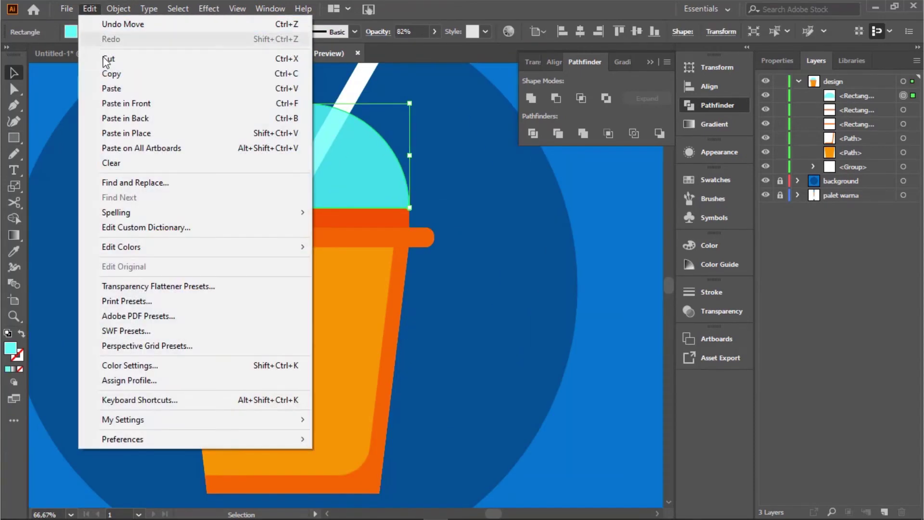
left_click(116, 74)
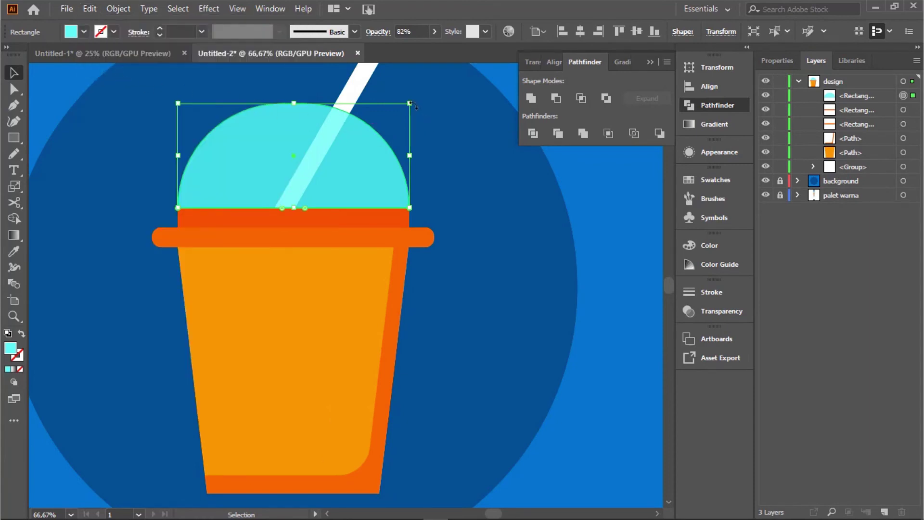
left_click(90, 8)
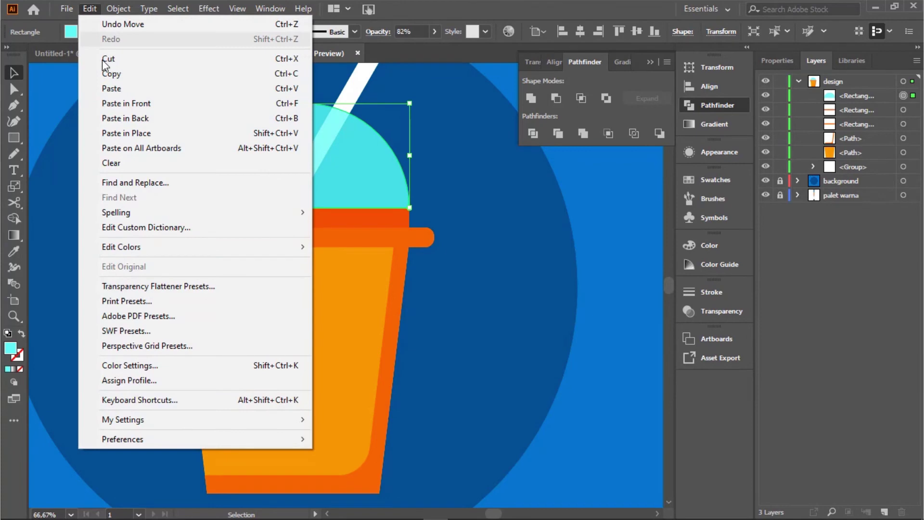
left_click(118, 154)
Step: Narrow the dome copy about its centre, shift it down and slightly right over the original, and delete it
left_click_drag(409, 103, 398, 113)
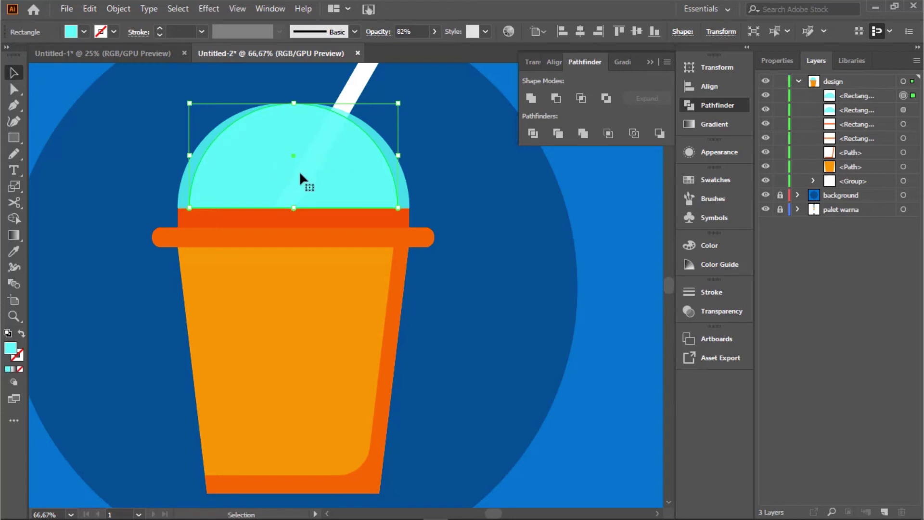
mouse_move(319, 166)
left_mouse_down()
mouse_move(330, 207)
mouse_move(311, 178)
left_mouse_up()
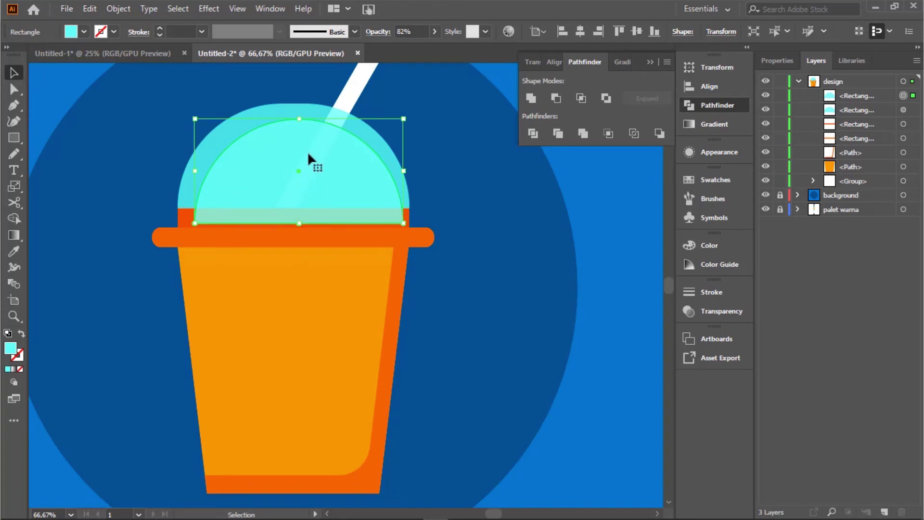
key("Delete")
Step: Add the point text "White" on the upper part of the orange cup body
scroll(311, 155, "down", 3)
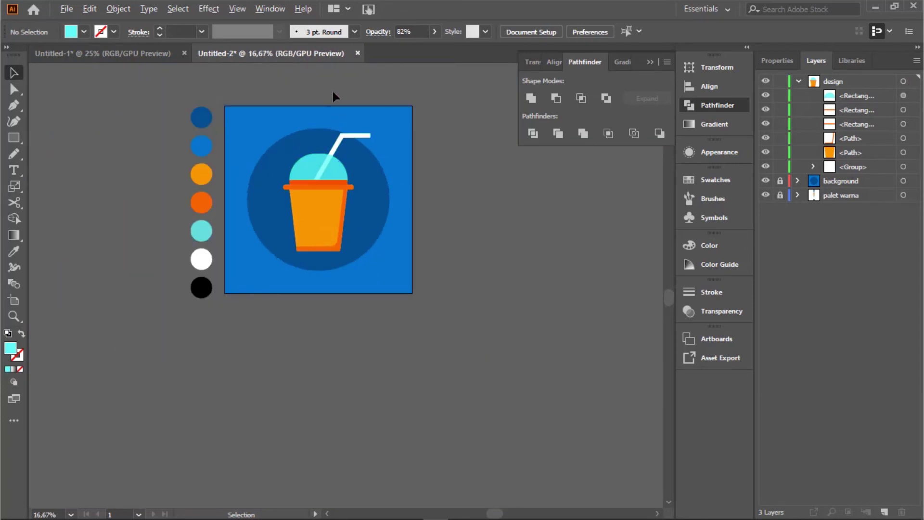
scroll(331, 89, "up", 1)
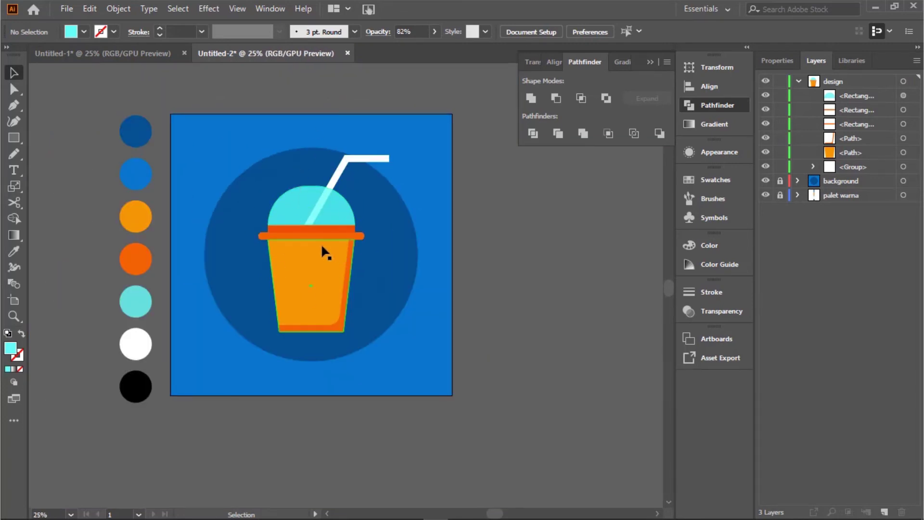
left_click(13, 170)
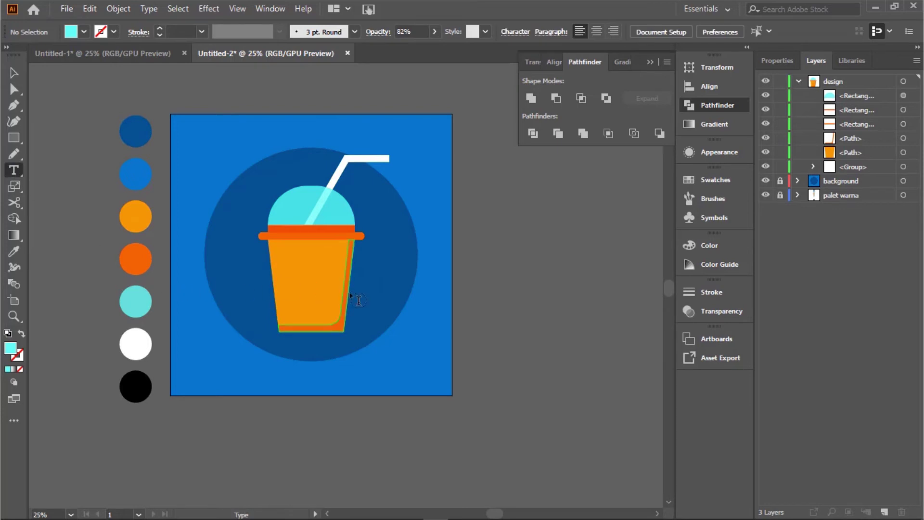
scroll(306, 293, "up", 2)
left_click(291, 239)
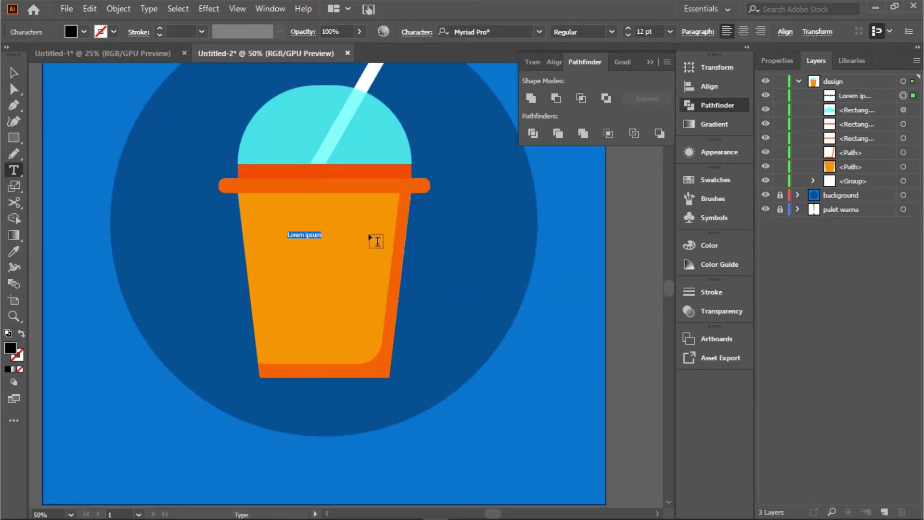
scroll(296, 249, "up", 3)
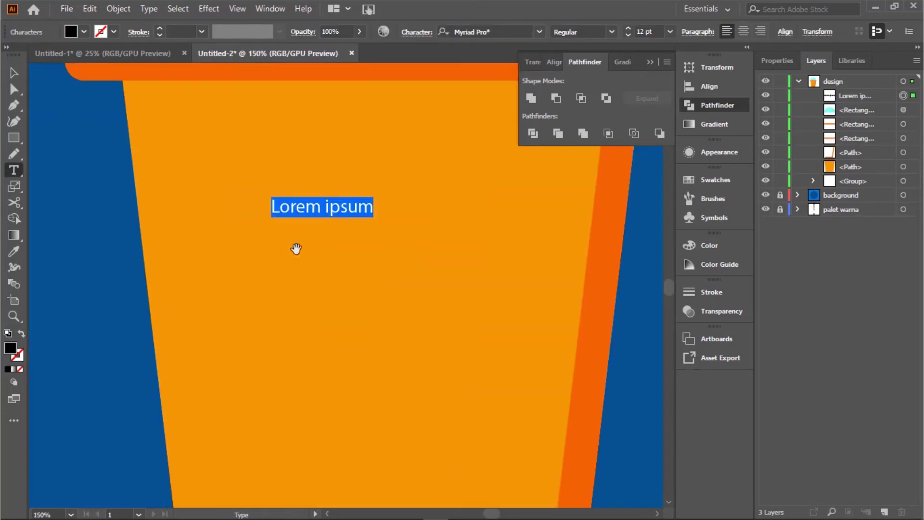
type("wh")
key("BackSpace")
key("BackSpace")
type("White")
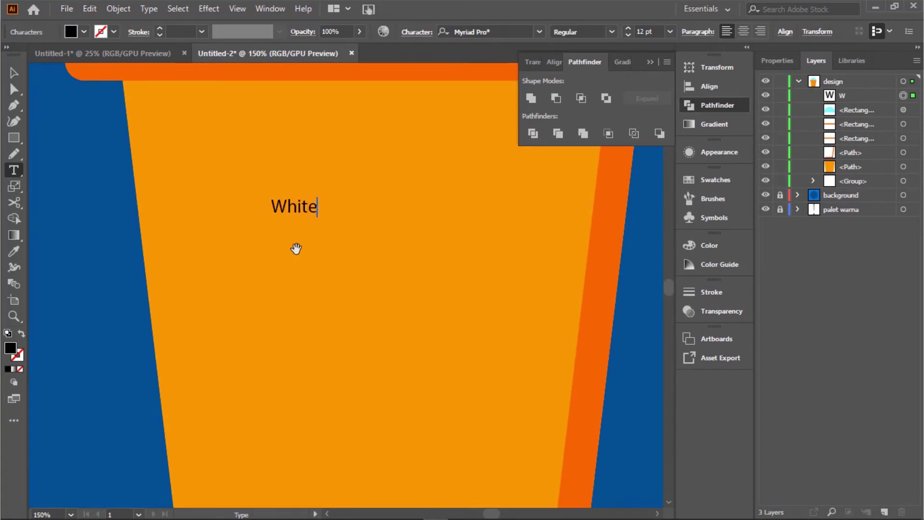
Step: Set the font of the whole "White" text to Besteam
key("ctrl+a")
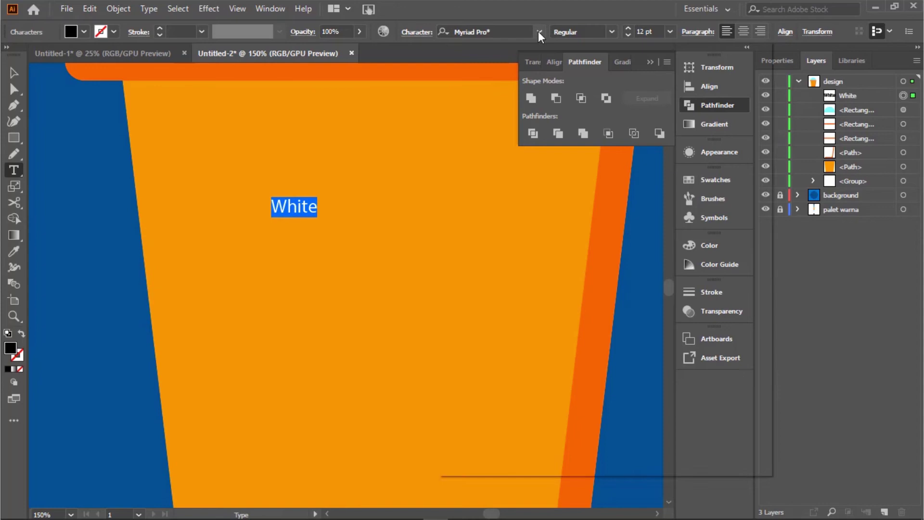
left_click(540, 31)
scroll(568, 164, "down", 6)
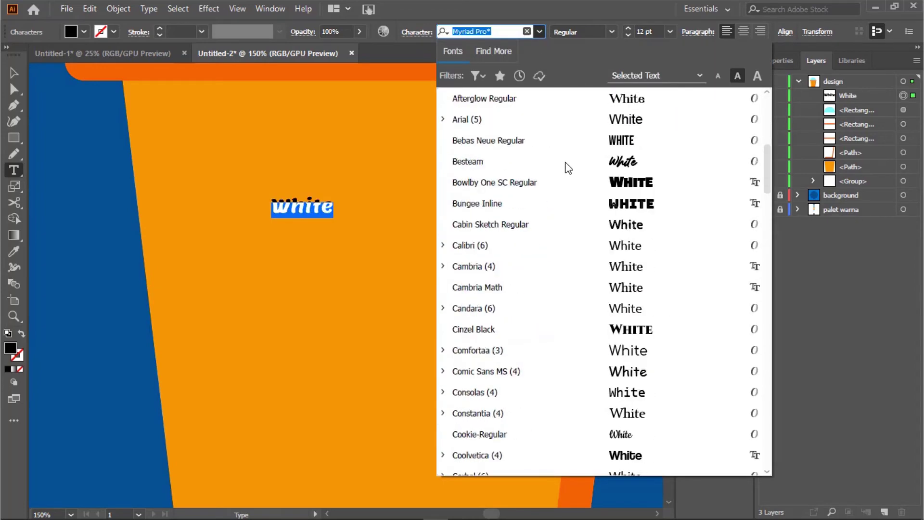
left_click(565, 164)
left_click(14, 72)
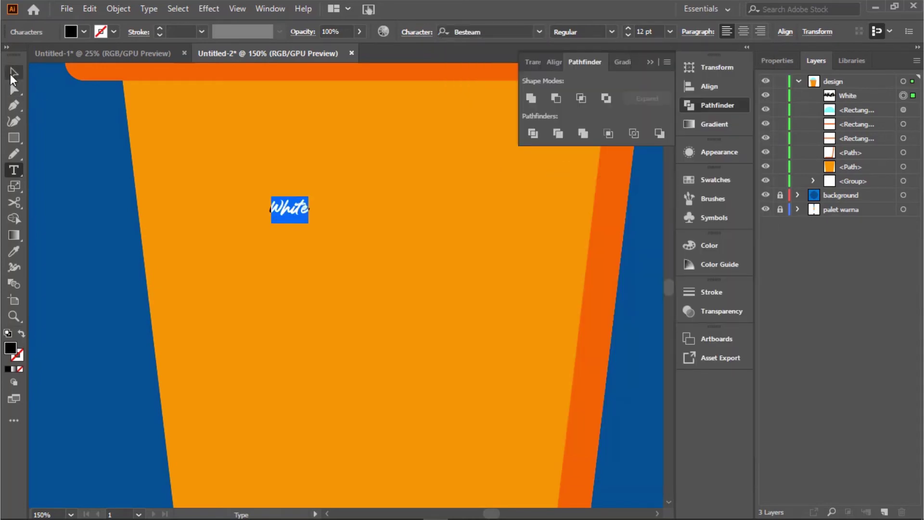
Step: Add a second point text "Coffe" on the cup body, below the word "White"
left_click(14, 170)
left_click(318, 300)
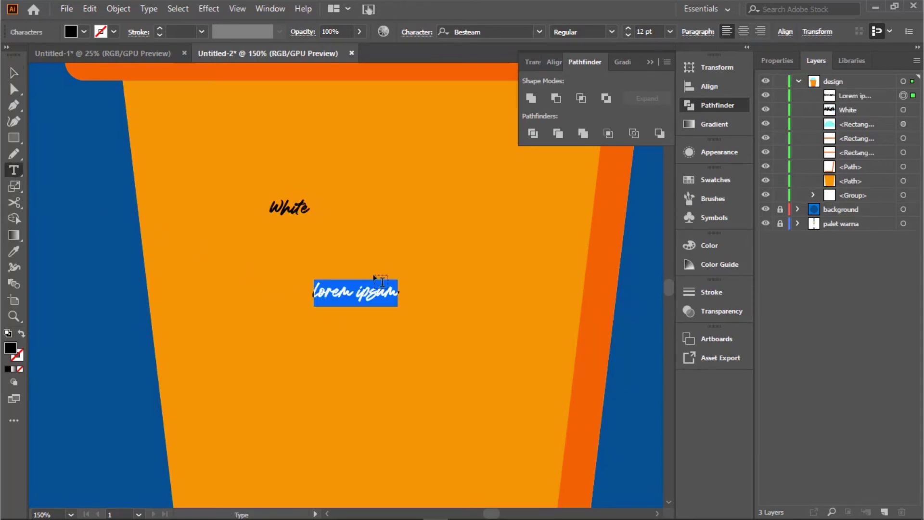
type("coffe")
key("Escape")
Step: Set the "Coffe" text size to 74 pt and move it slightly left and down on the cup
left_click(330, 291, "ctrl")
double_click(329, 292)
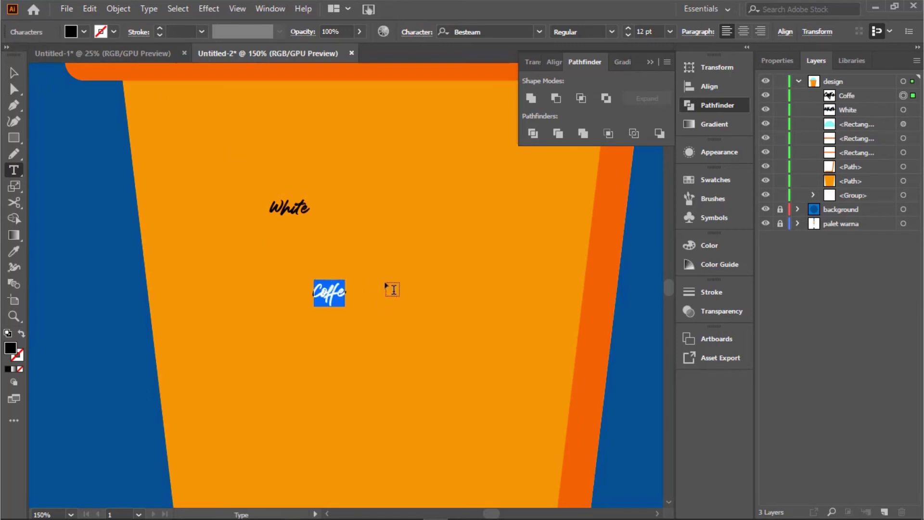
left_click(627, 27)
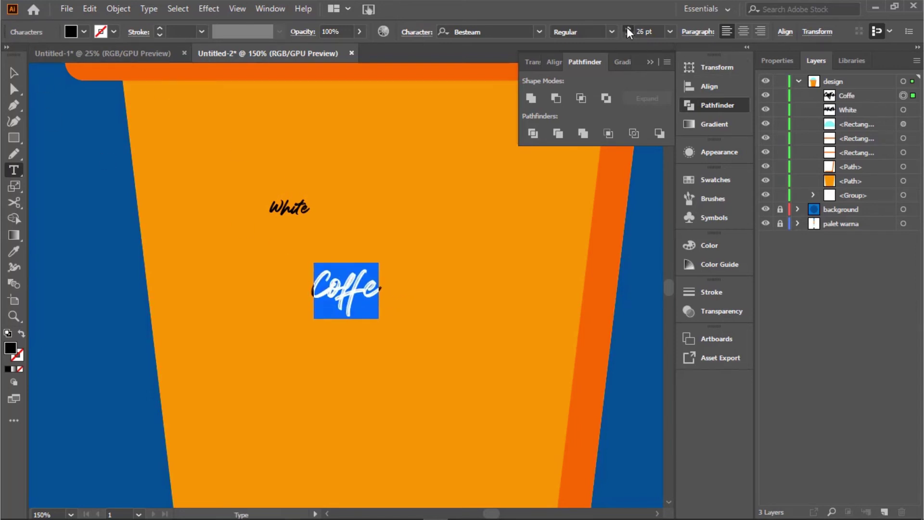
left_click_drag(627, 27, 627, 27)
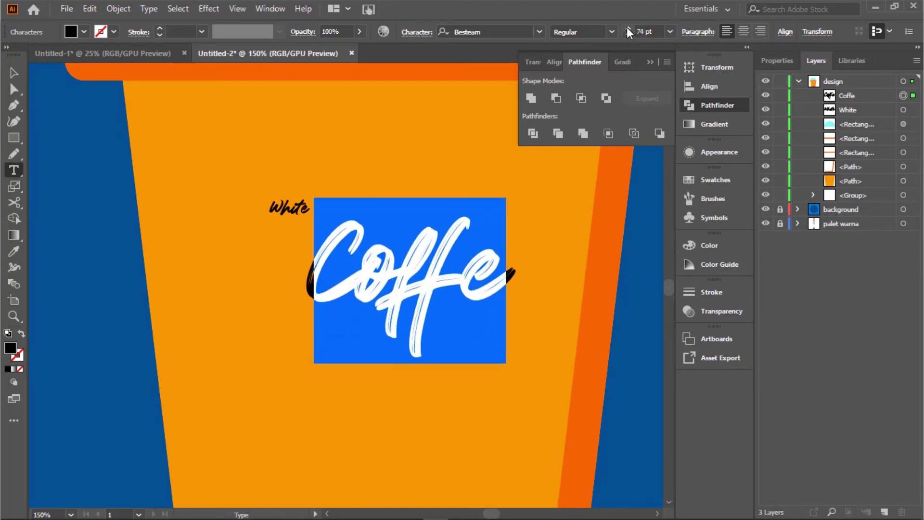
left_click(14, 73)
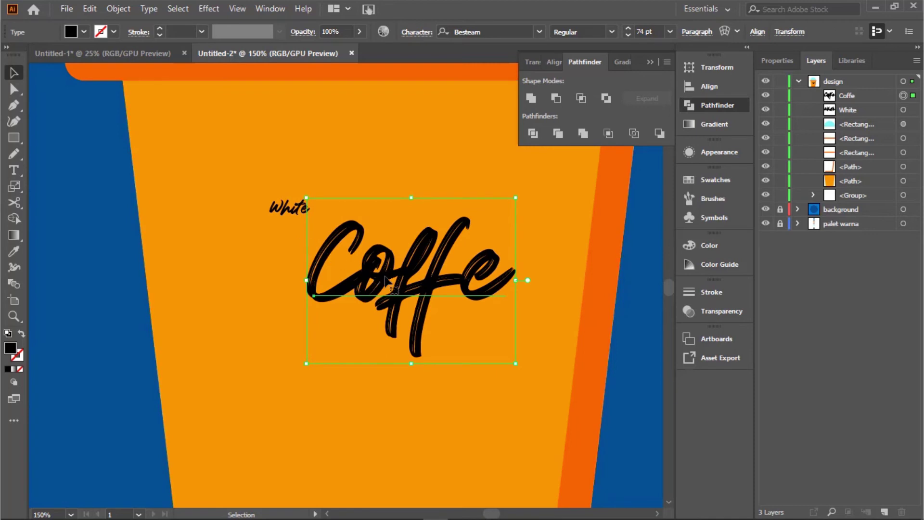
left_click_drag(380, 279, 350, 293)
Step: Scale the "White" text up to about 23.36 pt, place it just above the start of "Coffe", and deselect it
left_click(295, 210)
left_click_drag(309, 223, 347, 250)
mouse_move(323, 217)
left_mouse_down()
mouse_move(341, 242)
mouse_move(327, 213)
left_mouse_up()
left_click(329, 225)
scroll(332, 217, "down", 4)
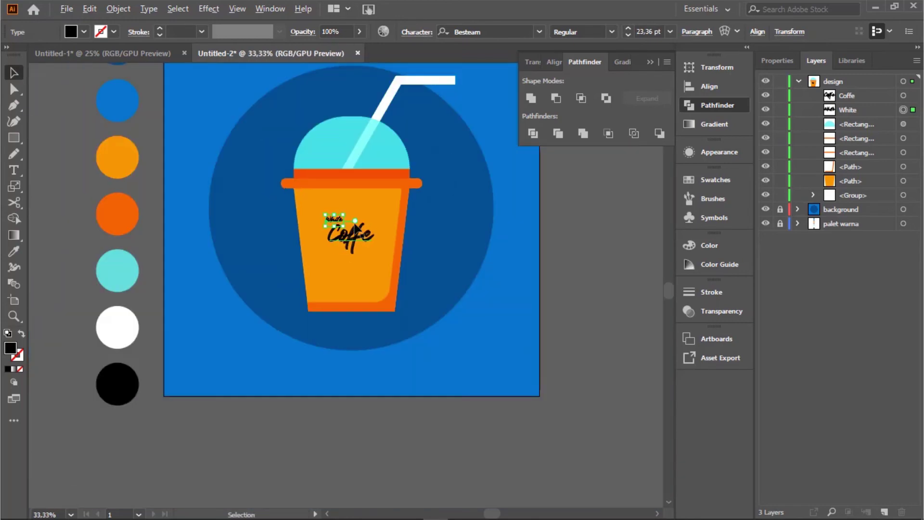
left_click(572, 253)
Step: Scale the "White" text up further to about 28.99 pt, extending it toward the upper left
scroll(352, 235, "up", 3)
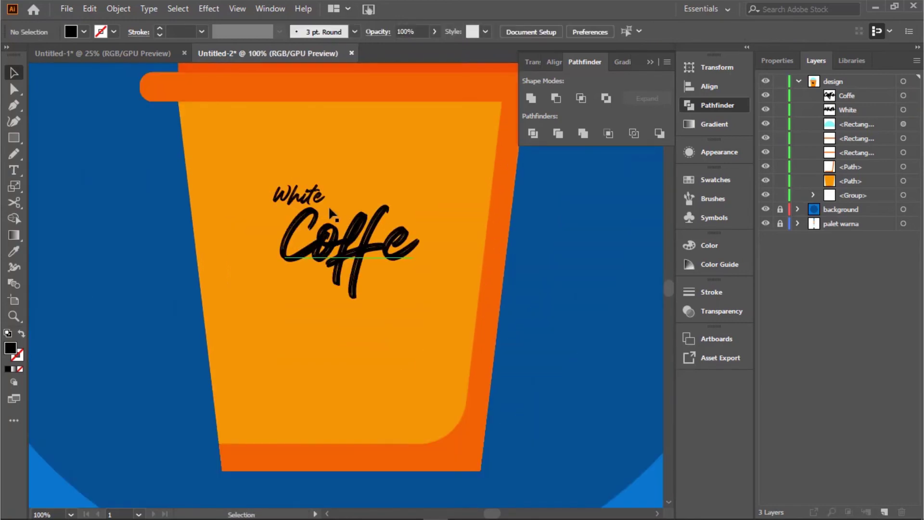
left_click(316, 204)
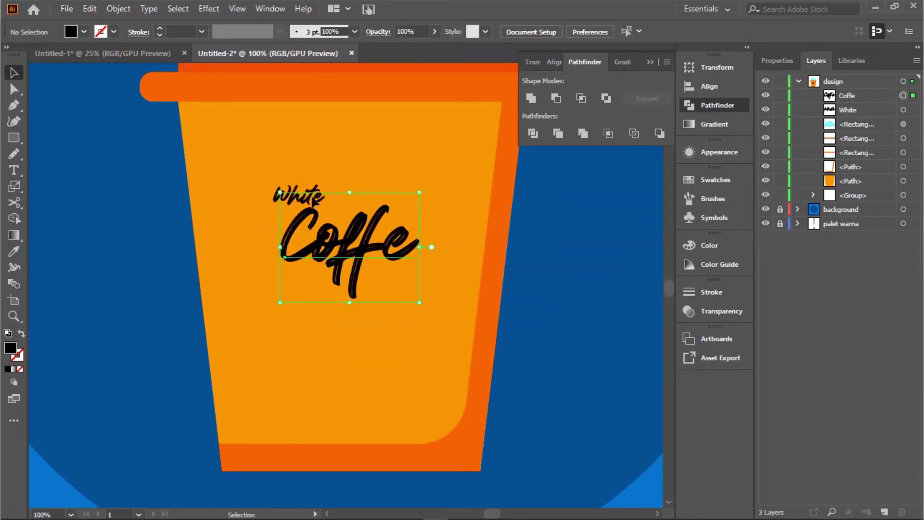
scroll(276, 193, "up", 3)
left_click(279, 196)
left_click_drag(260, 155, 222, 129)
scroll(288, 194, "down", 4)
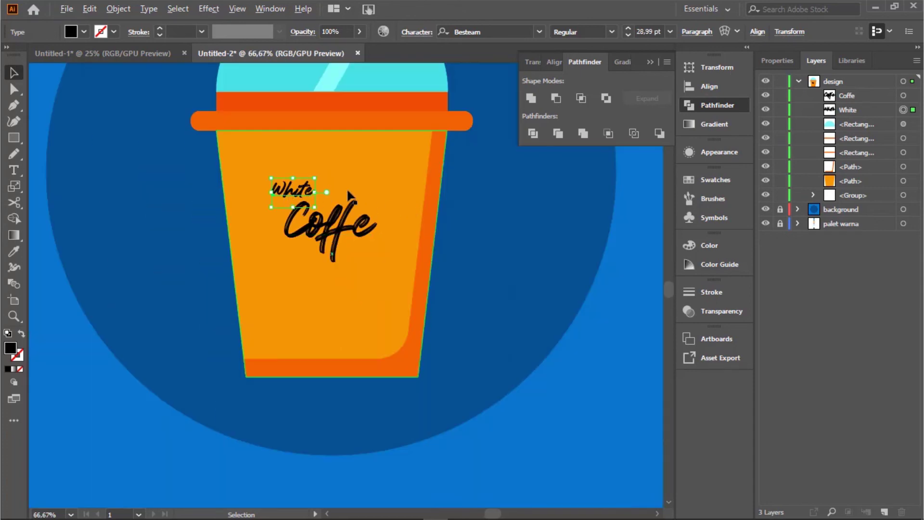
Step: Change the fill of the "White" text to white and deselect it
left_click(84, 33)
left_click(29, 55)
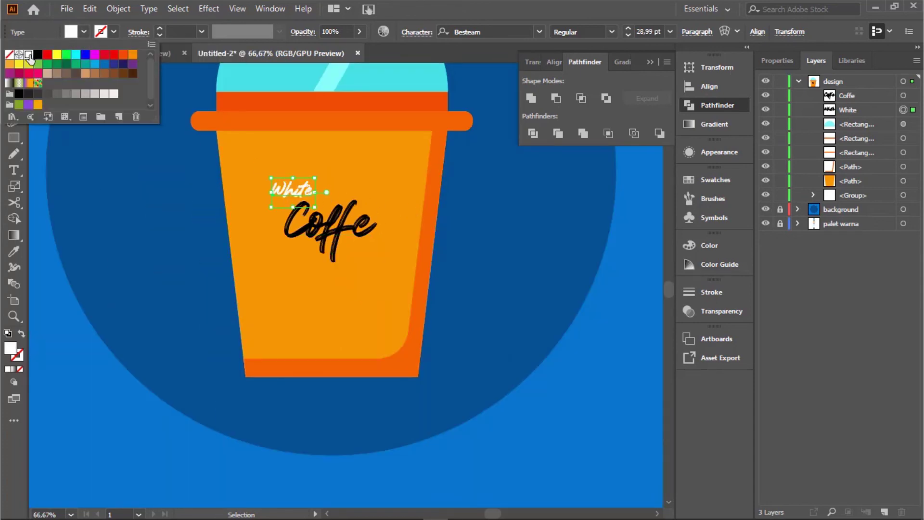
left_click(481, 231)
scroll(402, 217, "down", 3)
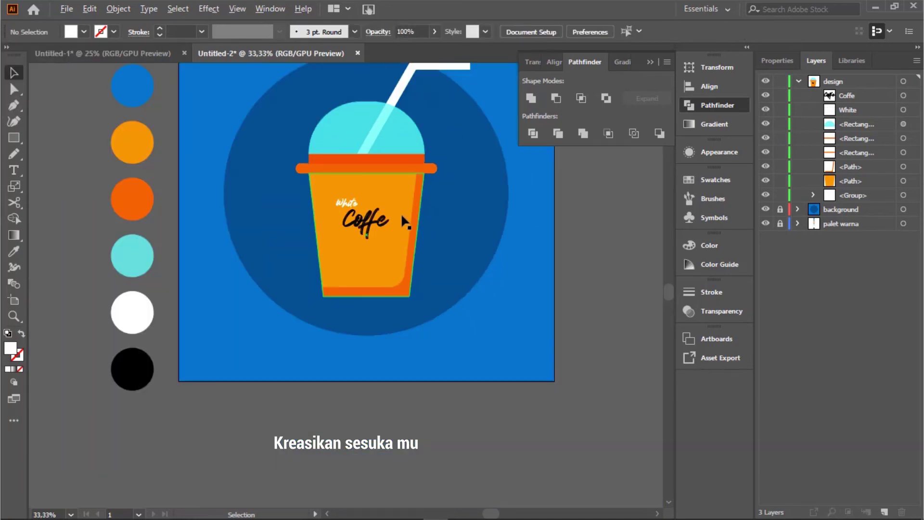
Step: Nudge the "Coffe" and "White" texts slightly right on the cup body and deselect them
scroll(409, 214, "up", 1)
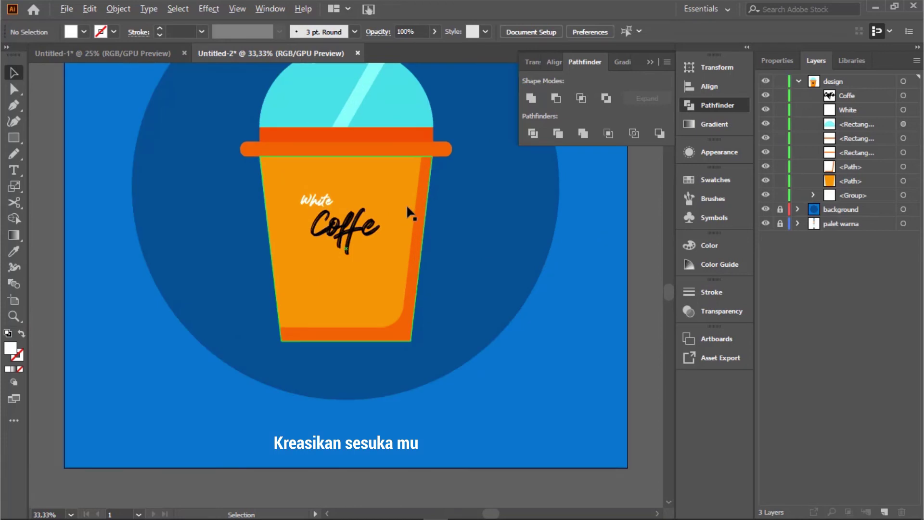
left_click(368, 229)
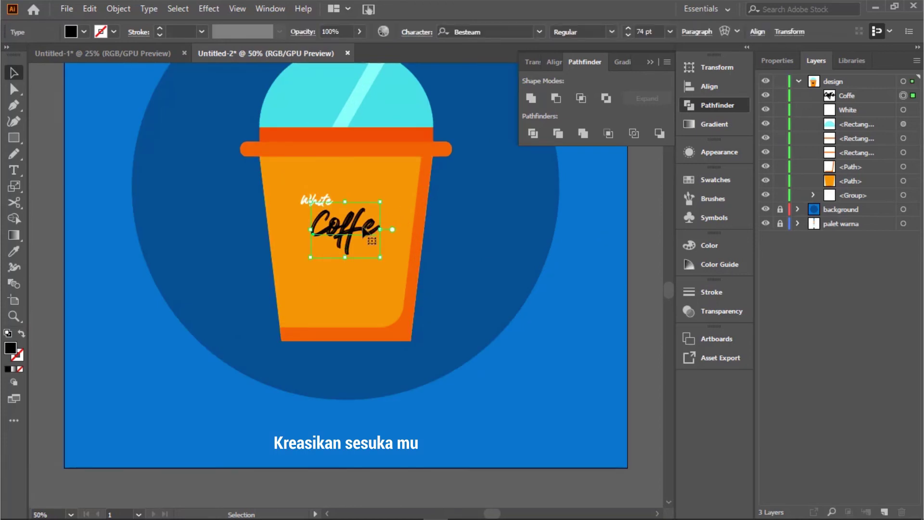
left_click_drag(368, 232, 369, 231)
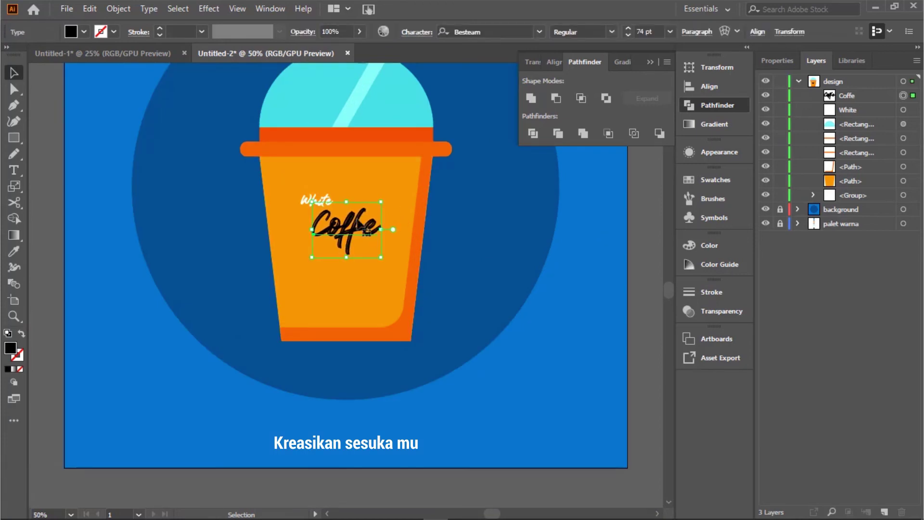
left_click(323, 201)
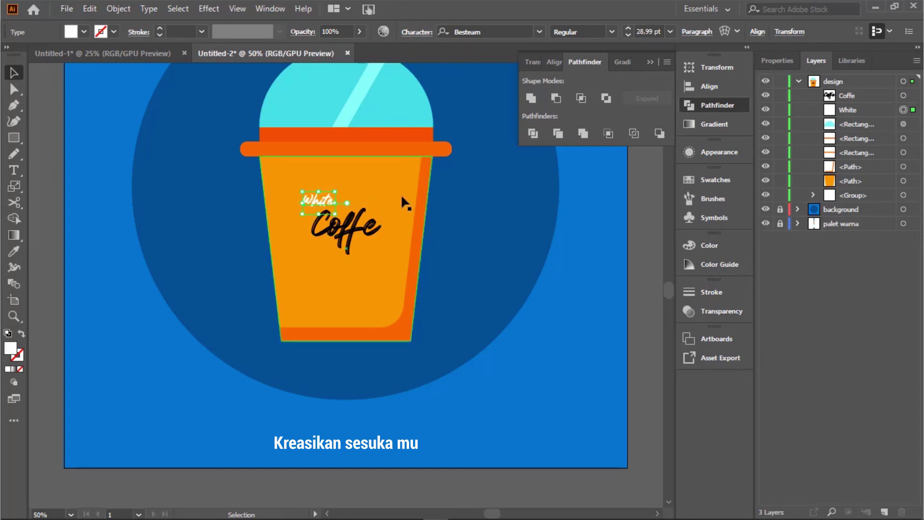
left_click(464, 205)
Step: Select the straw, lid, rim, body and lettering of the cup together and copy them to the clipboard
scroll(461, 209, "down", 2)
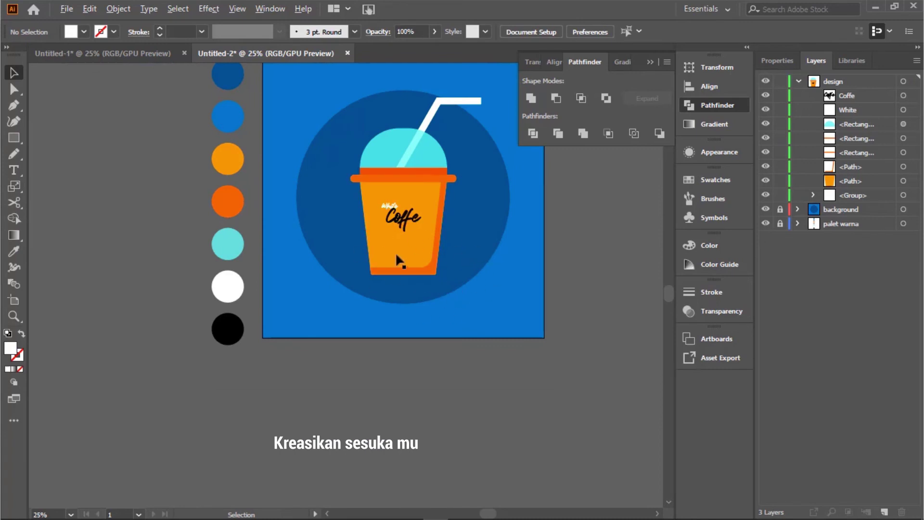
scroll(619, 237, "up", 3)
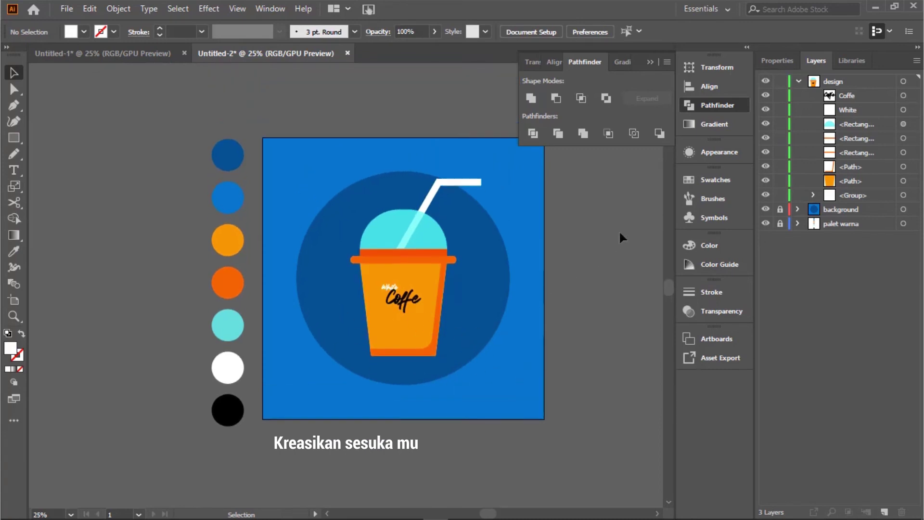
left_click(464, 189)
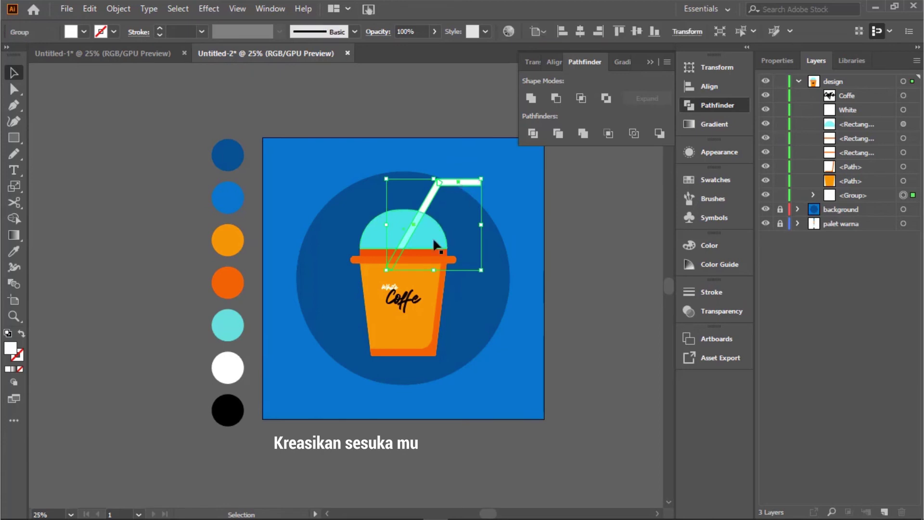
left_click(420, 234, "shift")
left_click(427, 259, "shift")
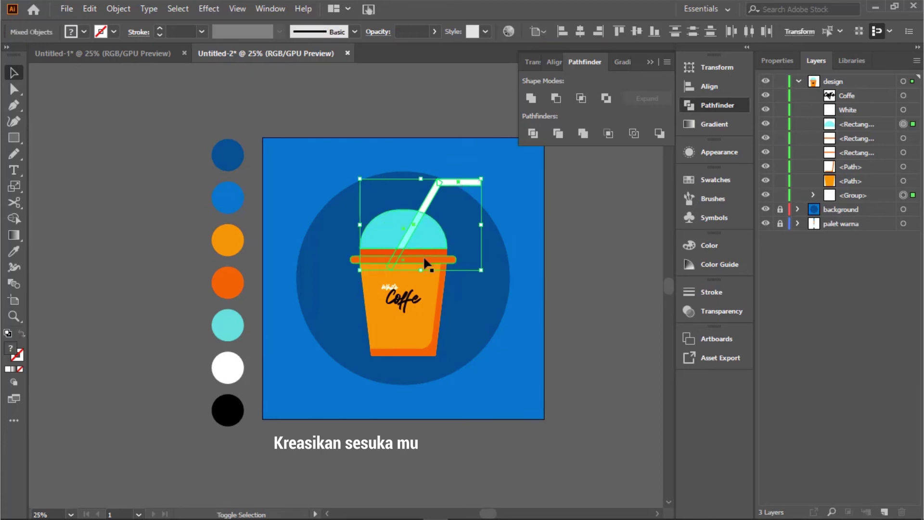
left_click(427, 278, "shift")
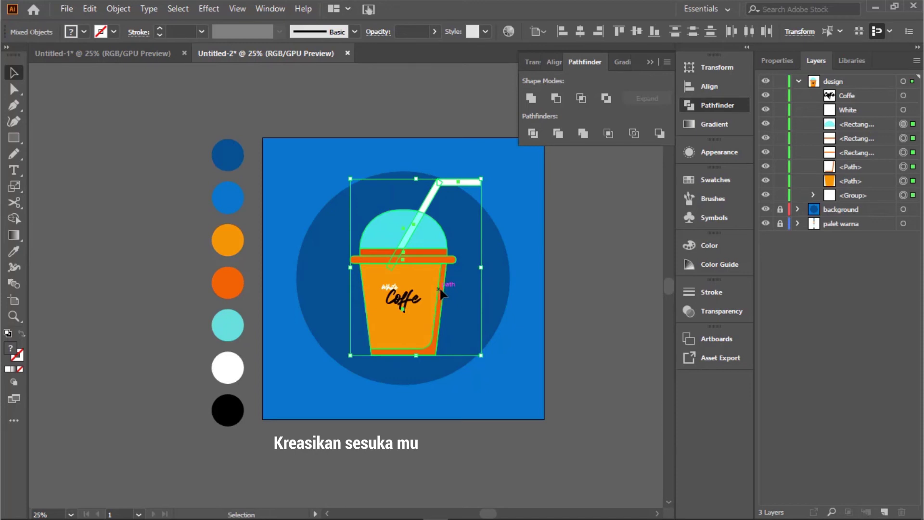
left_click(415, 300, "shift")
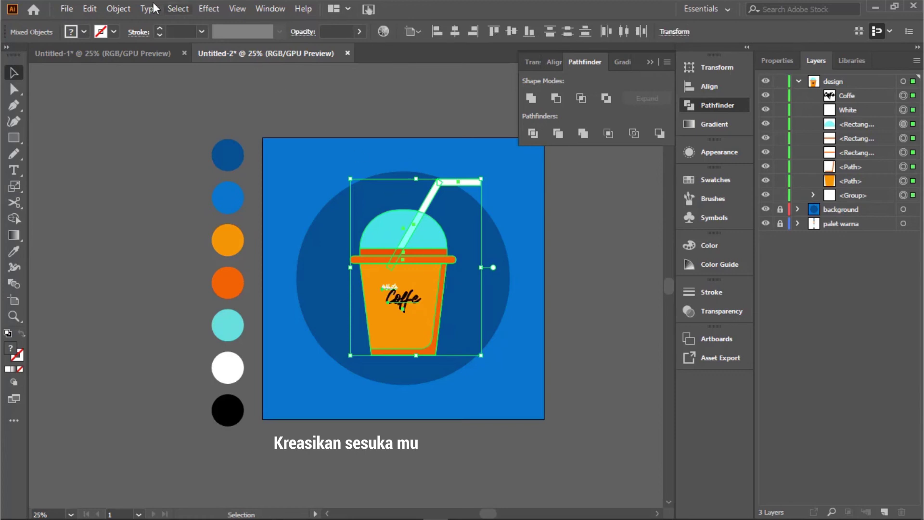
left_click(93, 10)
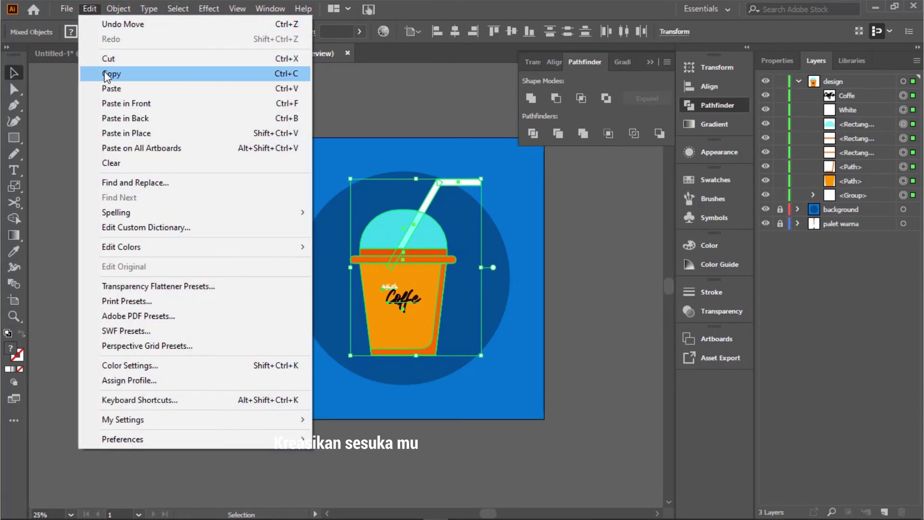
left_click(147, 75)
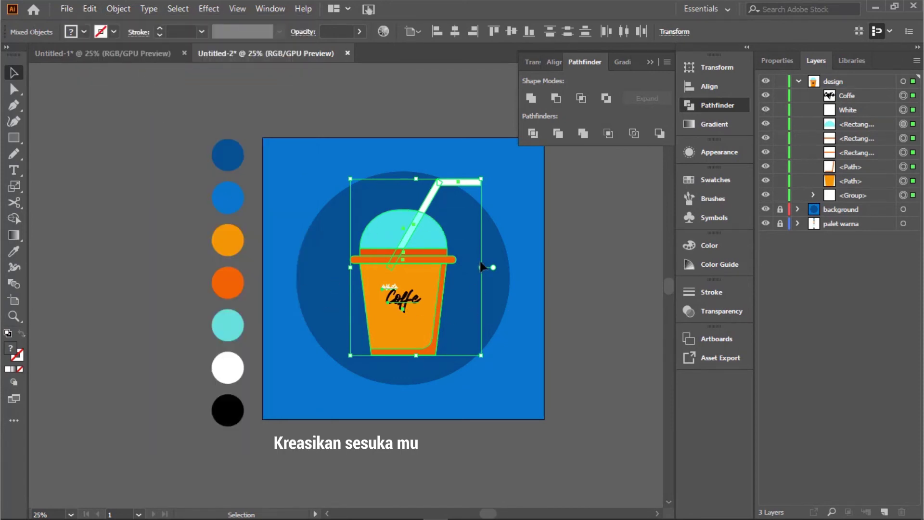
Step: Fill the selected cup artwork with black and place a duplicate of it diagonally down to the right, over the artboard's corner
left_click(85, 32)
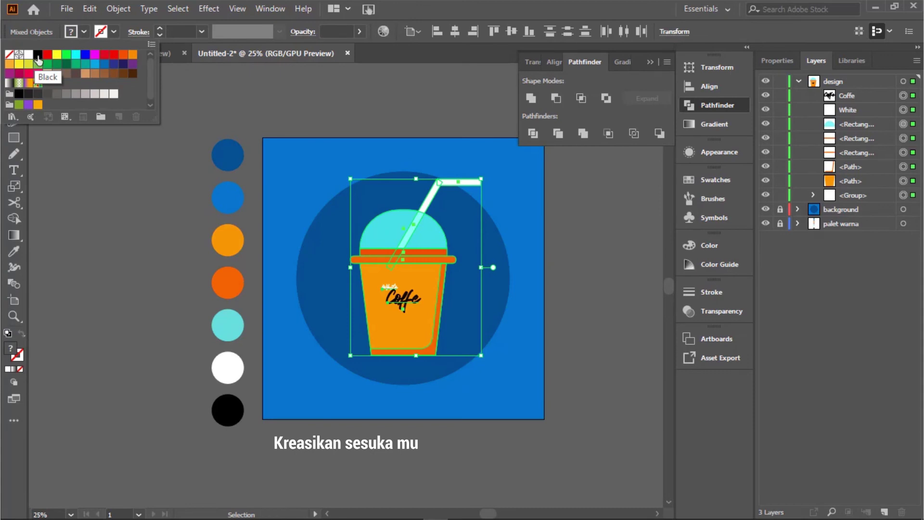
left_click(38, 54)
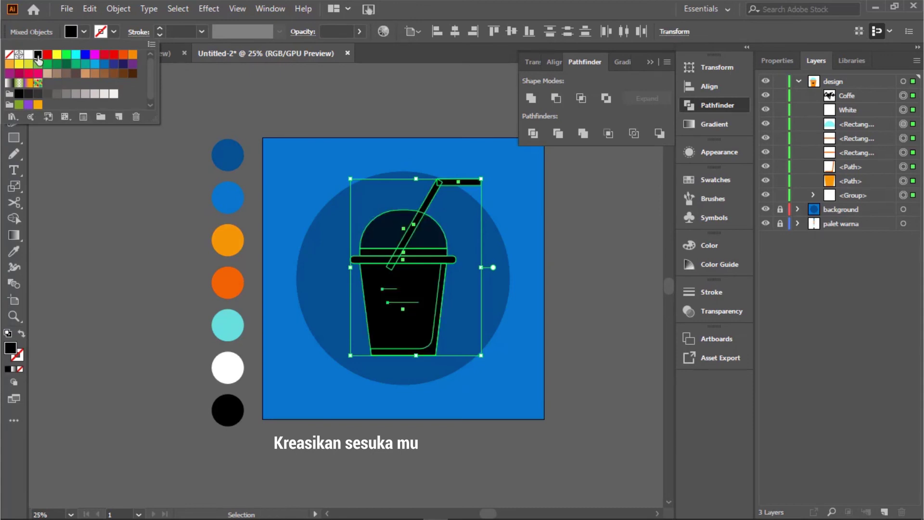
left_click(410, 286)
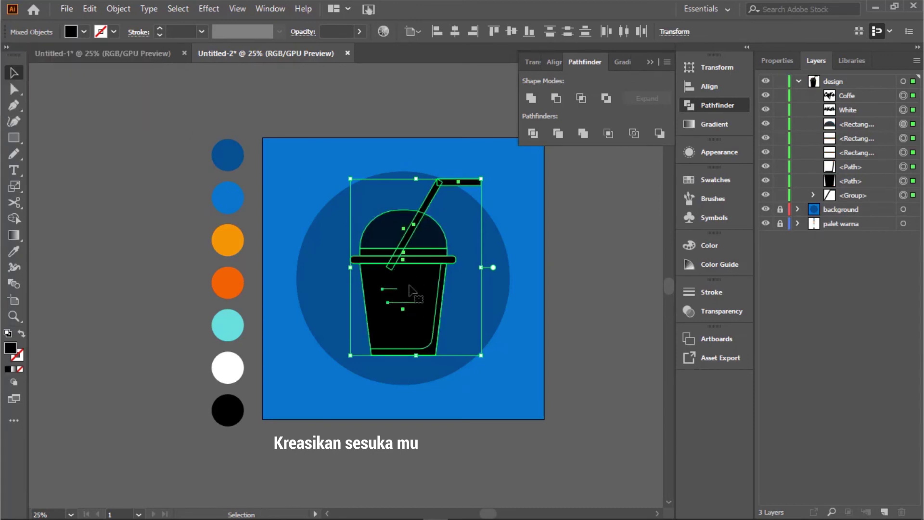
scroll(414, 282, "down", 1)
left_click_drag(423, 268, 566, 369)
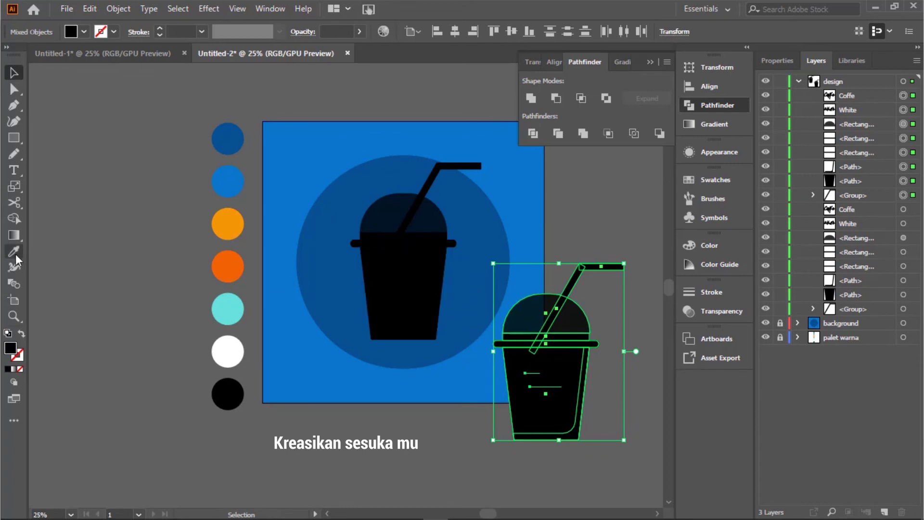
Step: Try to blend the two ungrouped black cup silhouettes with the Blend tool, undoing each attempt
left_click(13, 285)
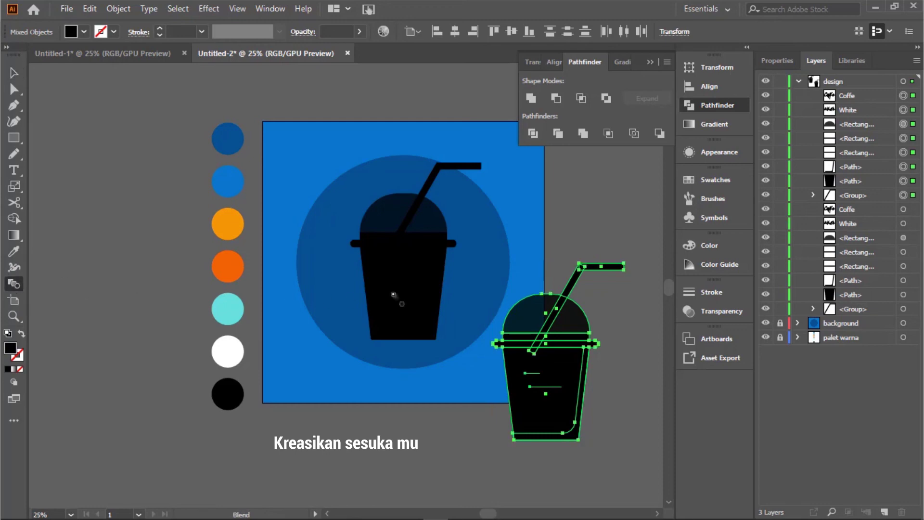
left_click(567, 369)
left_click(423, 212)
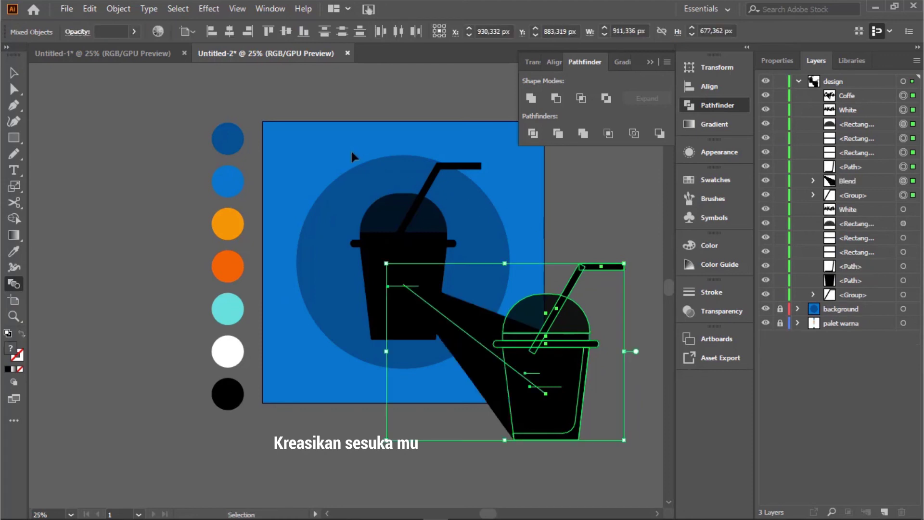
key("ctrl+z")
left_click(13, 72)
left_click(448, 454)
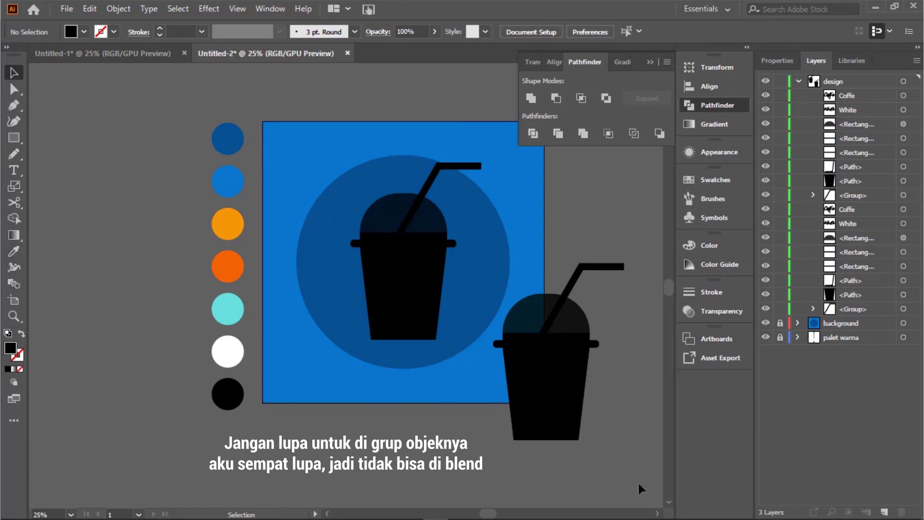
left_click(13, 284)
left_click(409, 290)
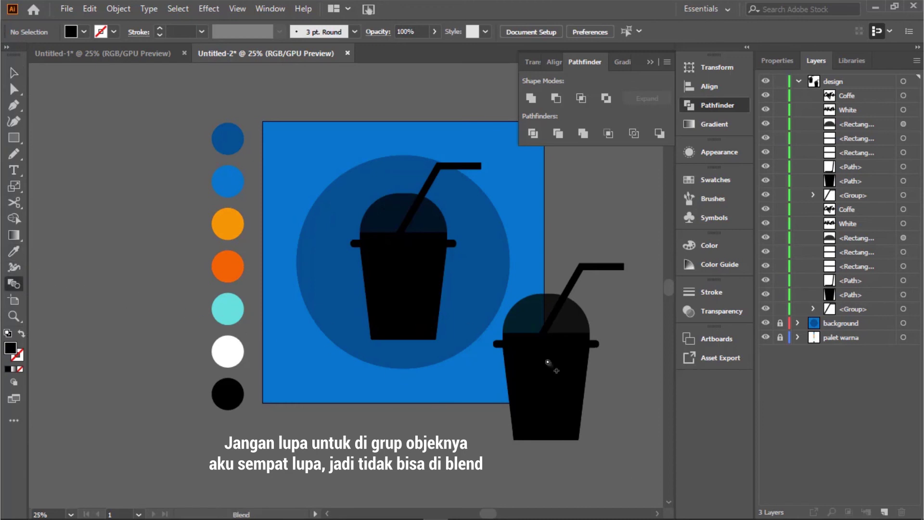
left_click(558, 363)
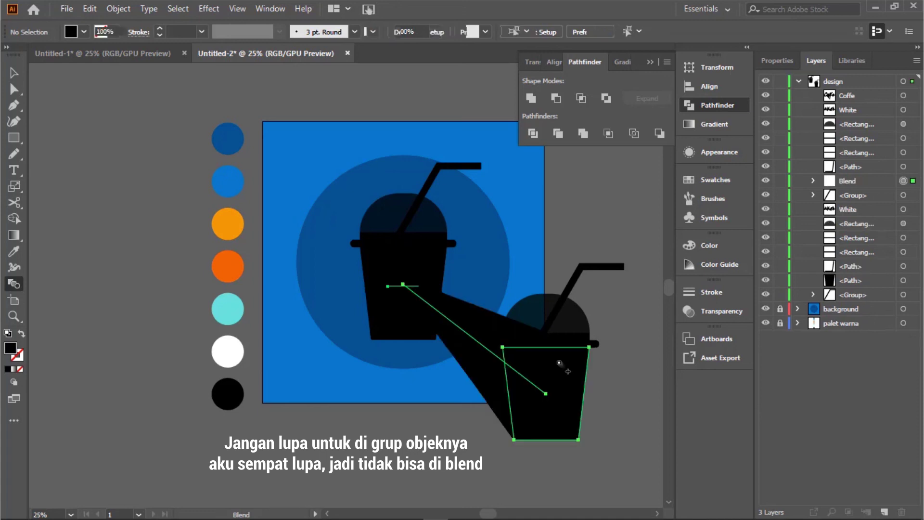
key("ctrl+z")
left_click(13, 72)
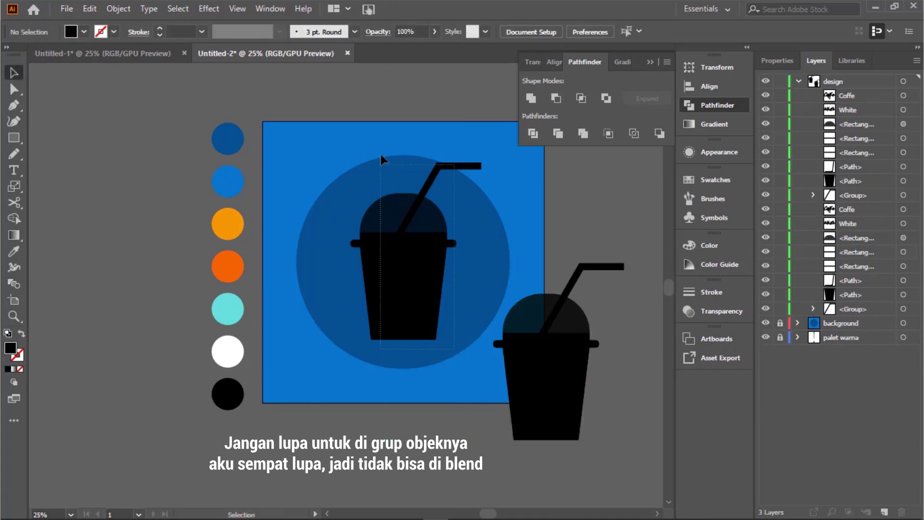
Step: Group all parts of the original black cup, group all parts of its duplicate separately, and deselect
left_click_drag(375, 109, 399, 171)
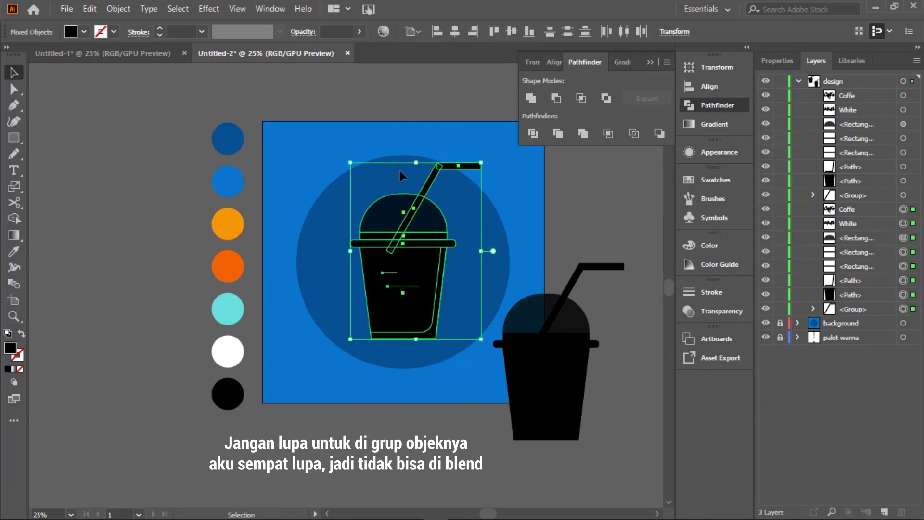
left_click(106, 9)
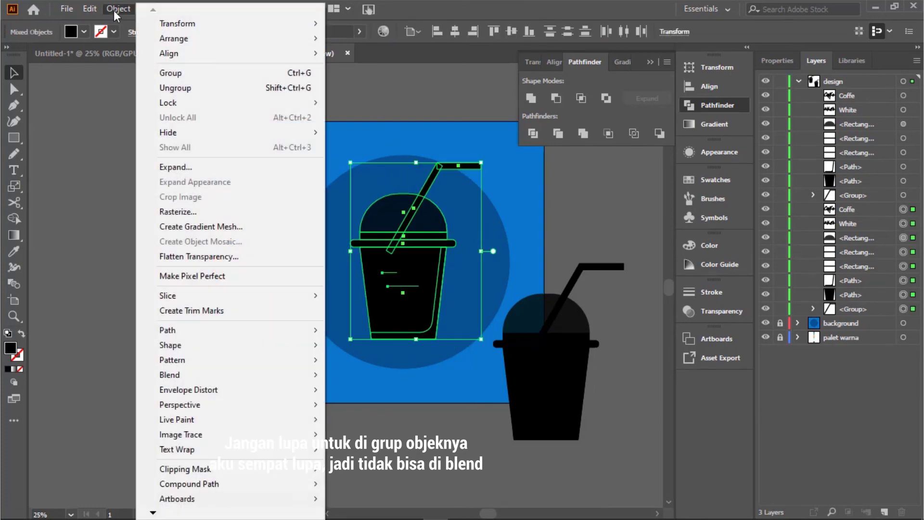
left_click(170, 75)
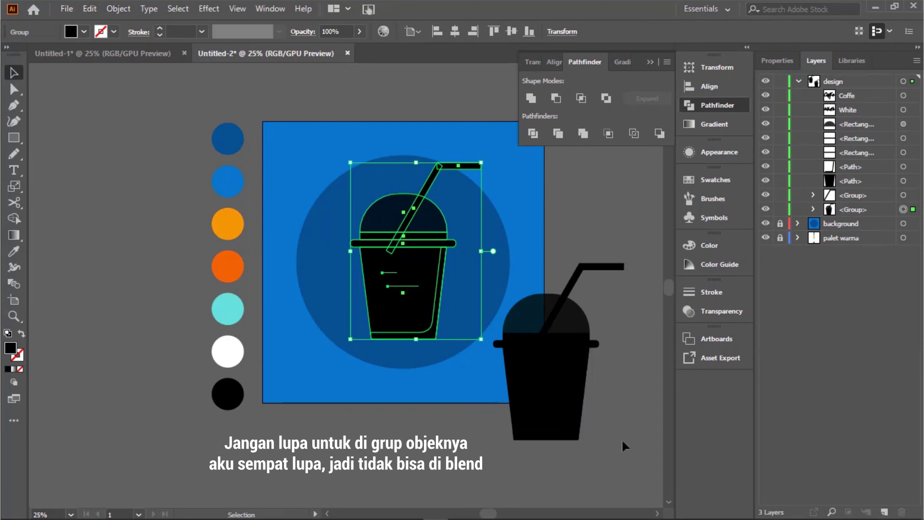
left_click_drag(559, 340, 509, 223)
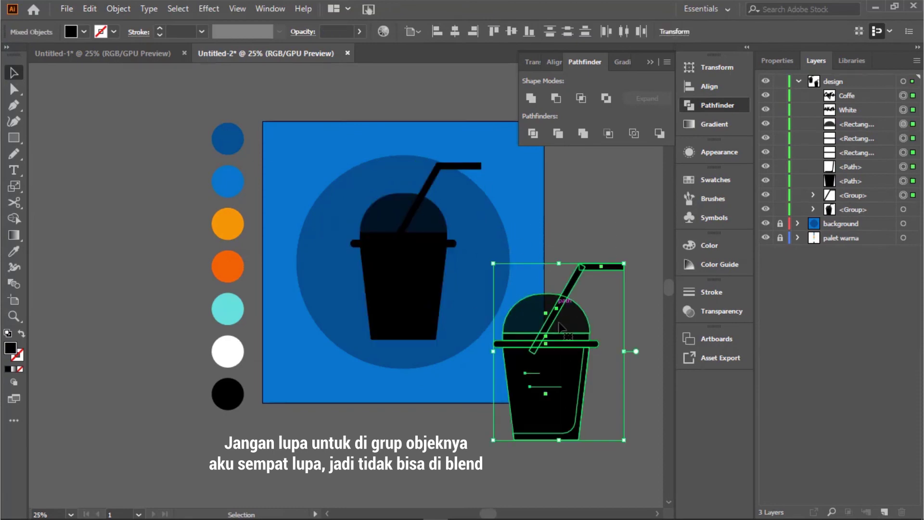
left_click(126, 8)
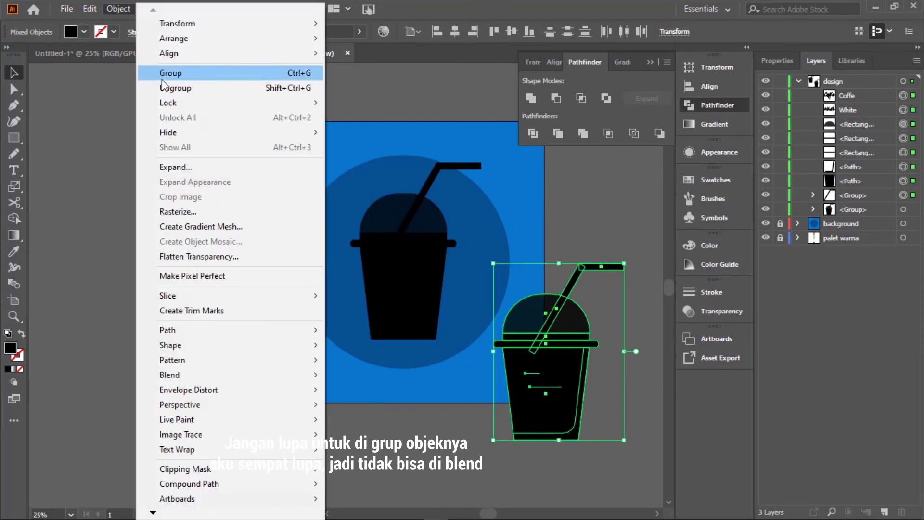
left_click(201, 79)
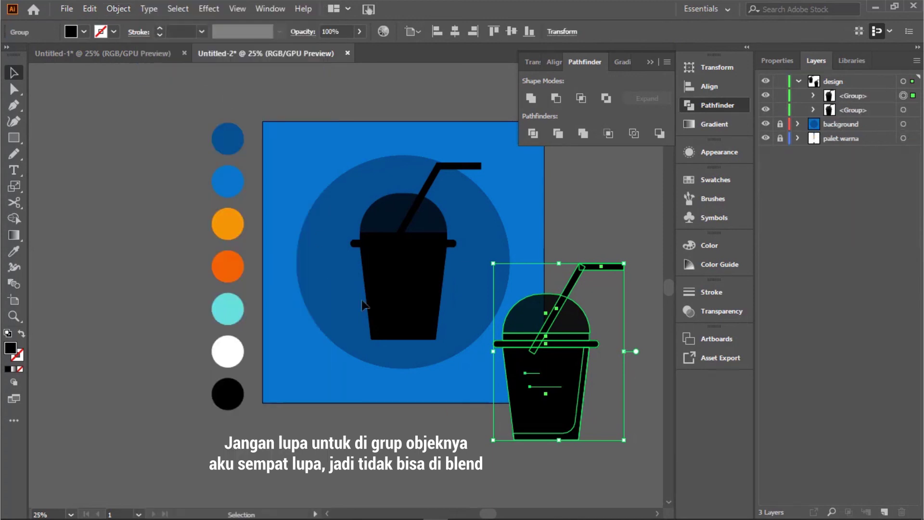
left_click(410, 467)
Step: Blend the two grouped black cup silhouettes into one continuous diagonal shadow shape
left_click(14, 284)
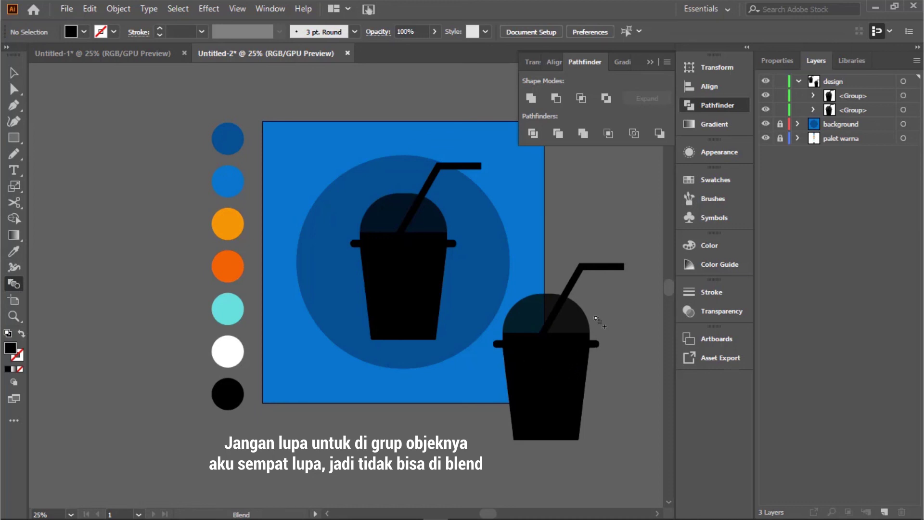
left_click(596, 319)
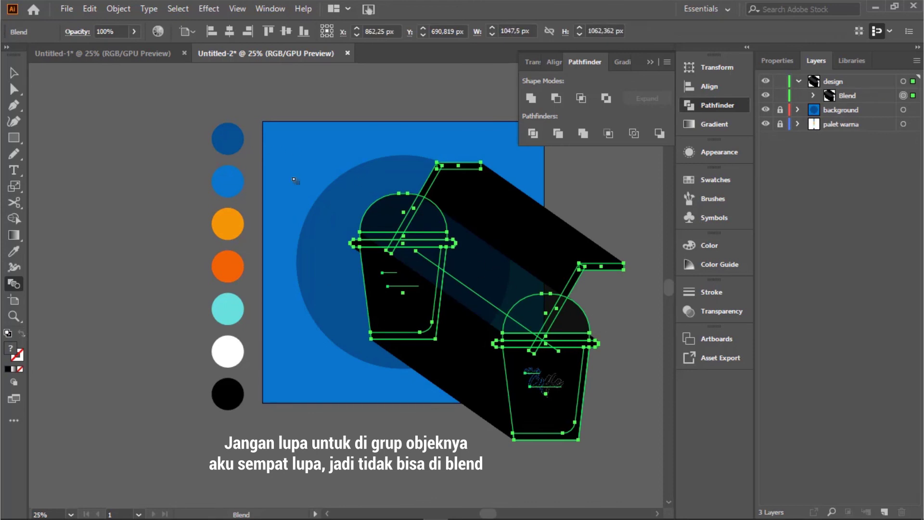
left_click(18, 75)
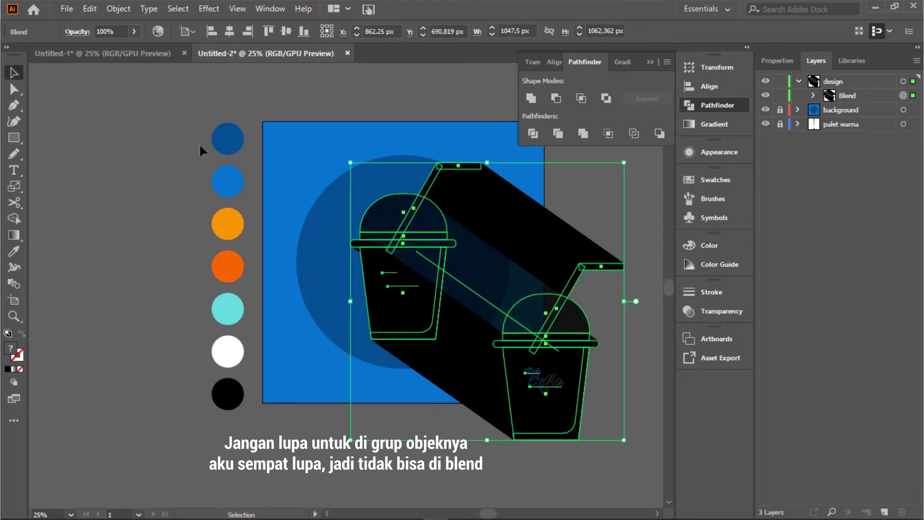
Step: Set the opacity of the blended shadow to 50% and deselect it
left_click(135, 33)
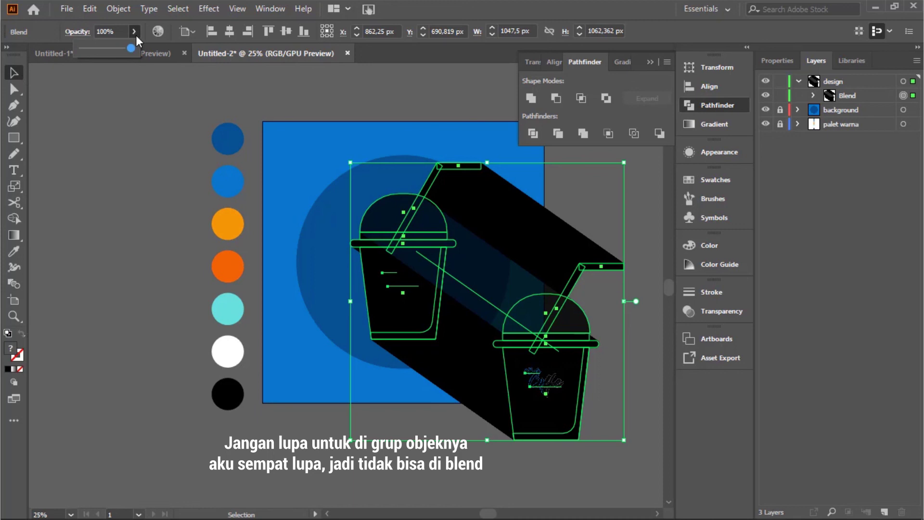
left_click(99, 32)
type("50")
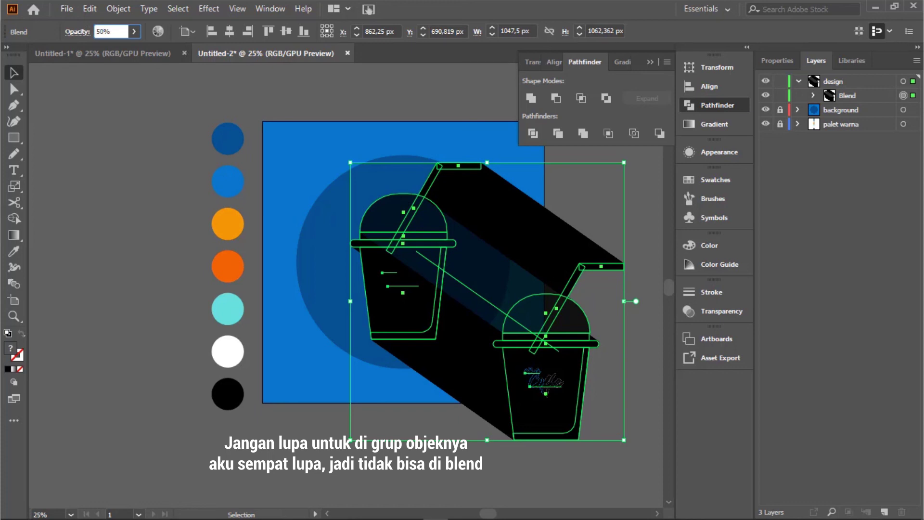
key("Return")
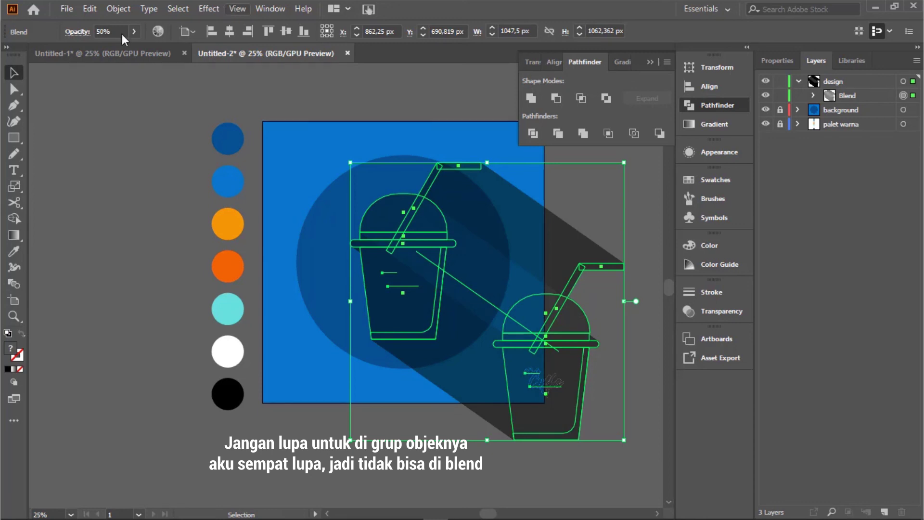
left_click(173, 184)
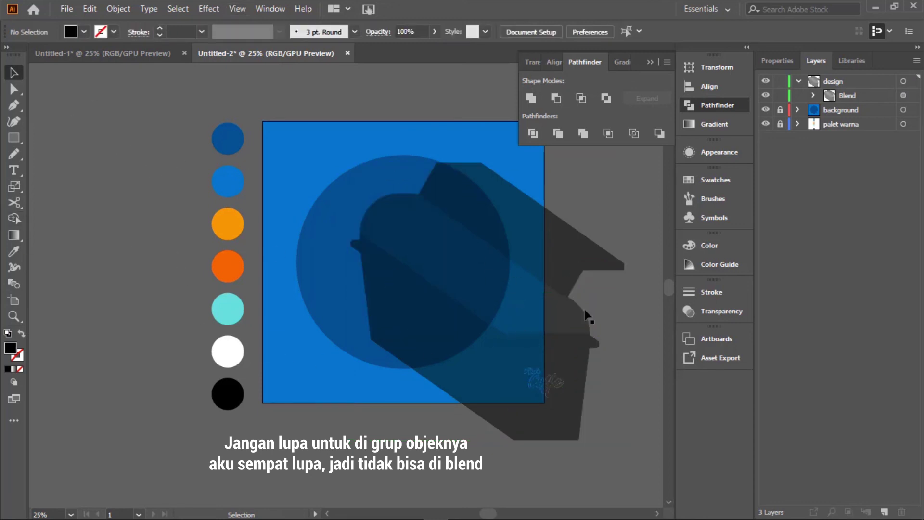
Step: Unlock the background layer and move the blend into it, between the compound path and the dark circle's ellipse
left_click(797, 109)
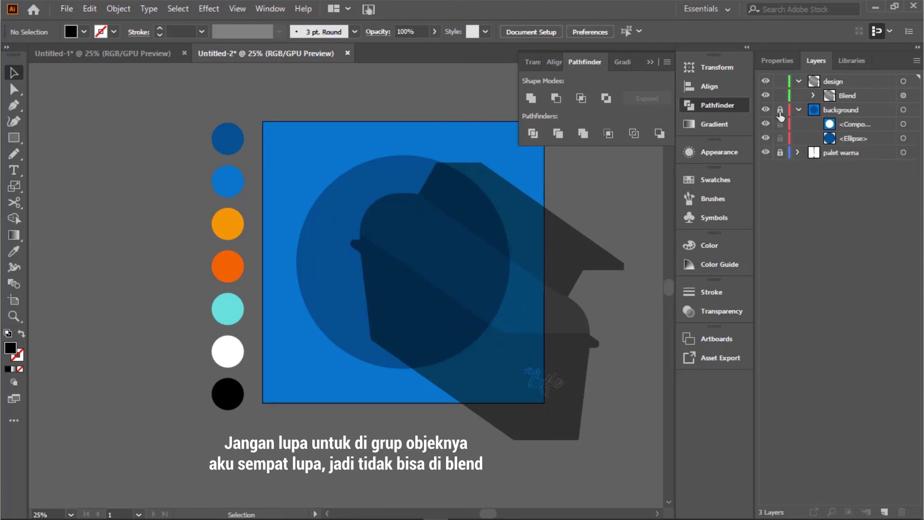
left_click(780, 111)
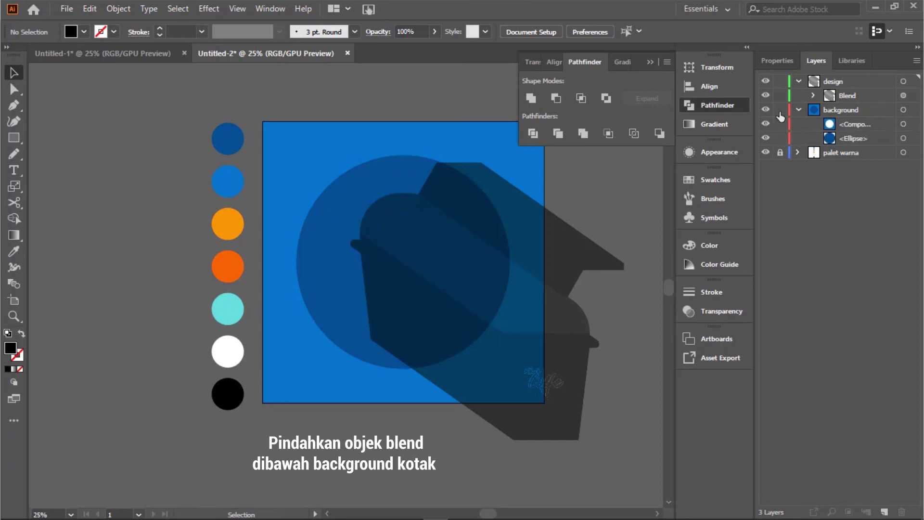
left_click(813, 96)
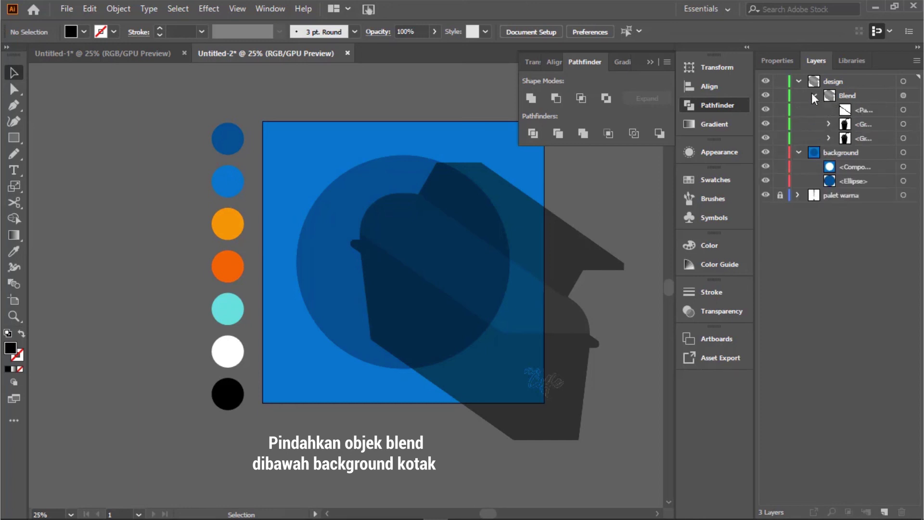
left_click(814, 94)
left_click(831, 95)
left_click_drag(831, 94, 836, 131)
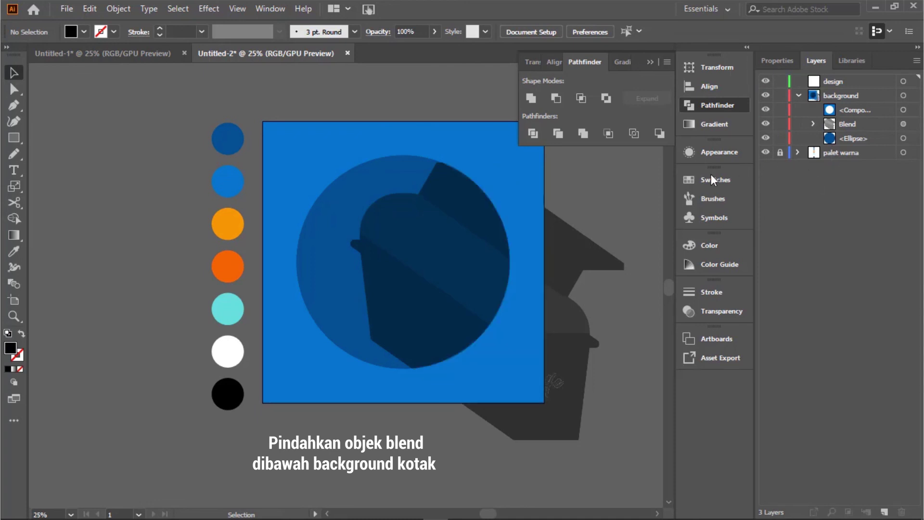
Step: Collapse the background layer, paste the copied coloured cup artwork in front on the design layer, and deselect it
left_click(799, 95)
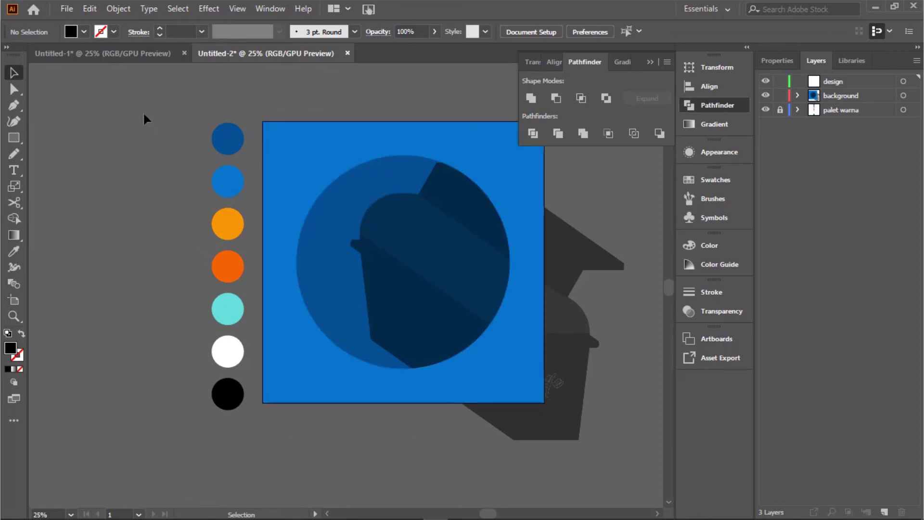
left_click(89, 9)
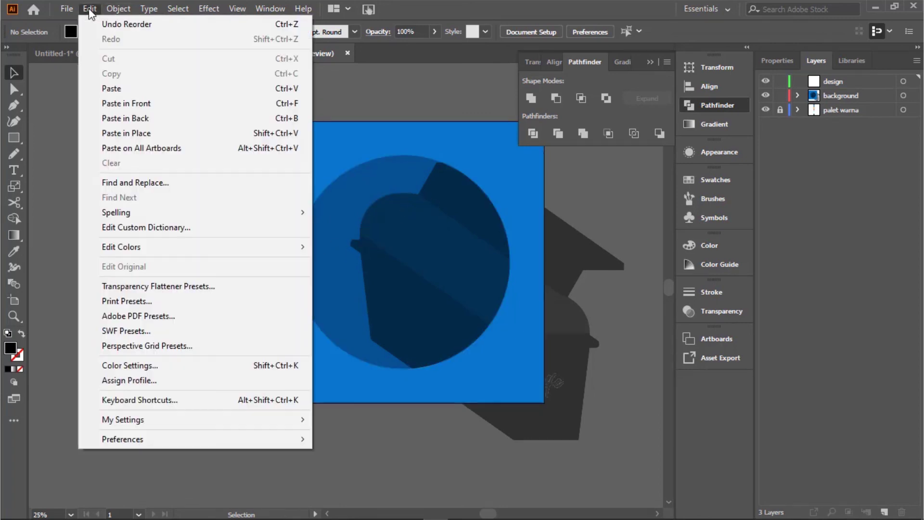
left_click(128, 103)
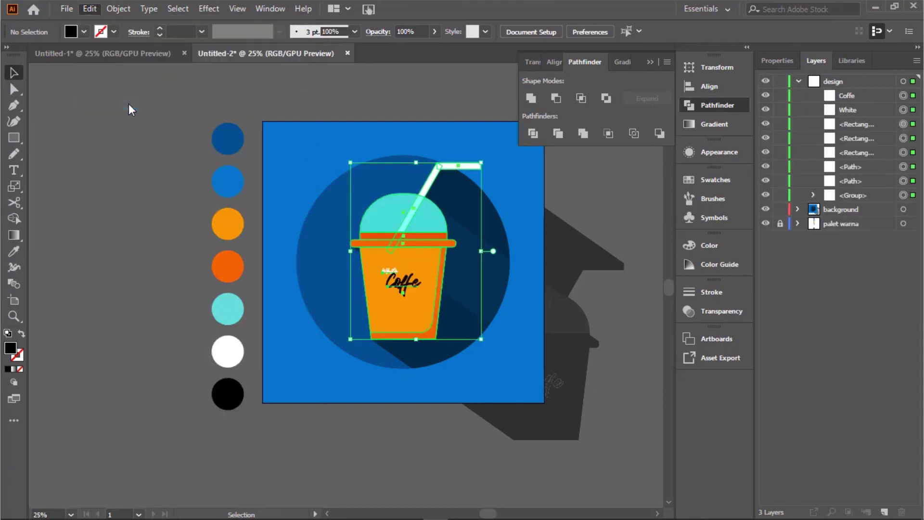
left_click(137, 177)
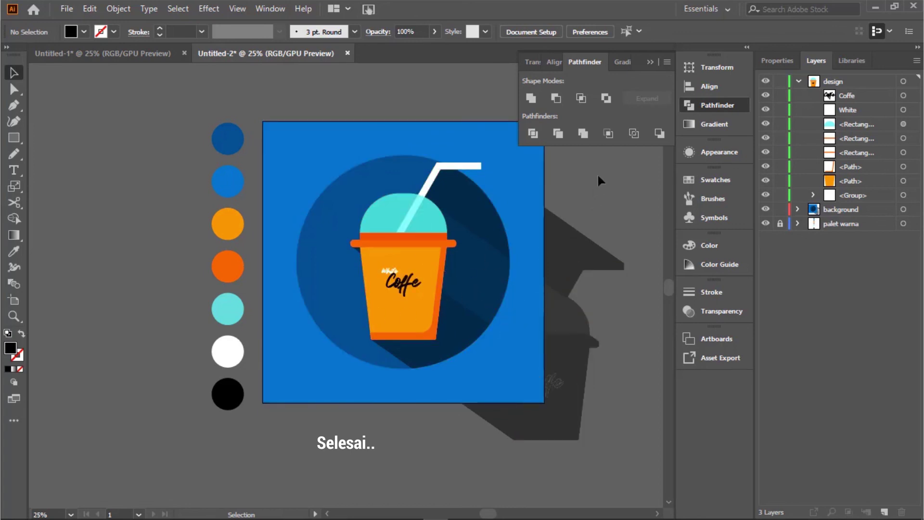
Step: Hide the expanded Pathfinder panel and examine the finished cup illustration and its long shadow up close
left_click(651, 62)
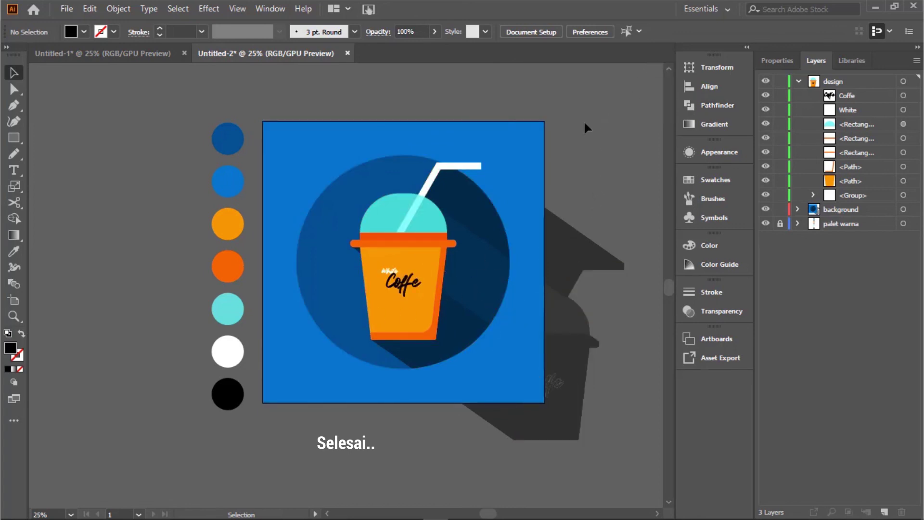
left_click_drag(593, 132, 553, 139)
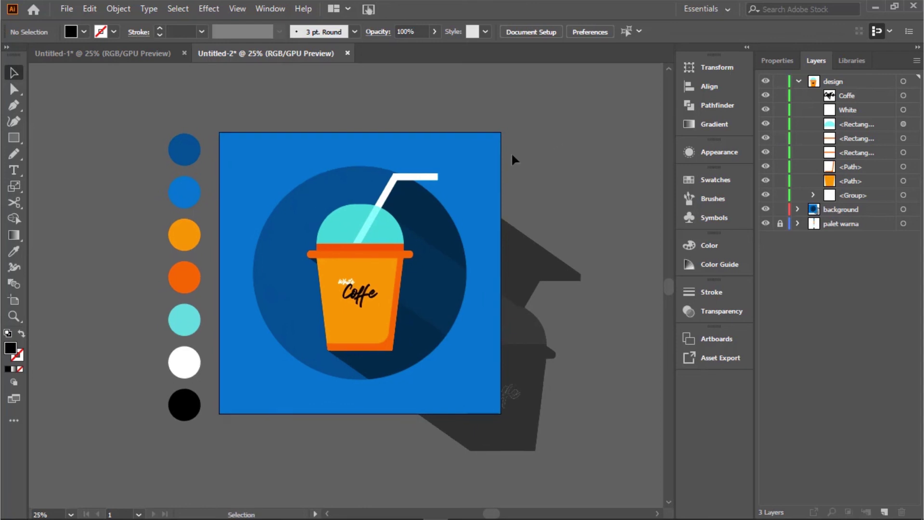
scroll(386, 196, "up", 2)
left_click_drag(388, 248, 390, 185)
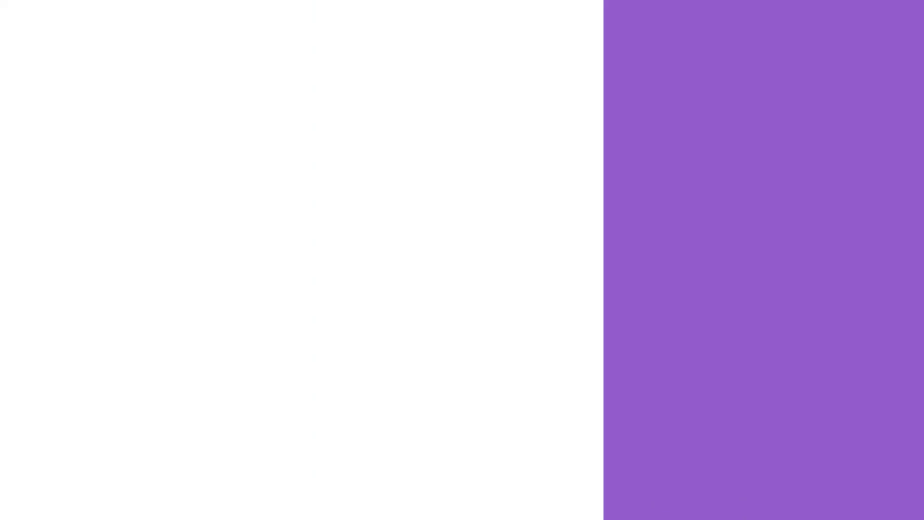